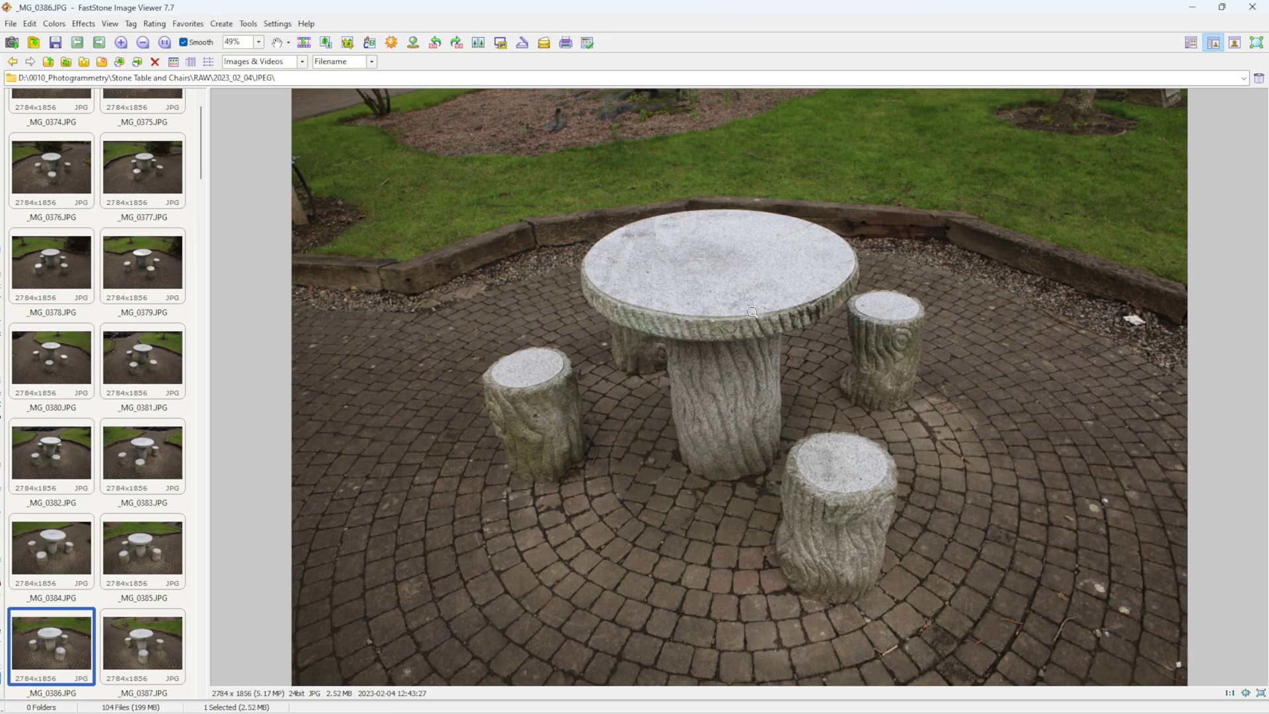
- Browse the source photos of the stone table and stools, from the full-set shots through the table close-ups to the individual stools
key("Right")
key("Right")
key("Right")
key("Right")
key("Left")
key("Left")
key("Left")
key("Right")
key("Right")
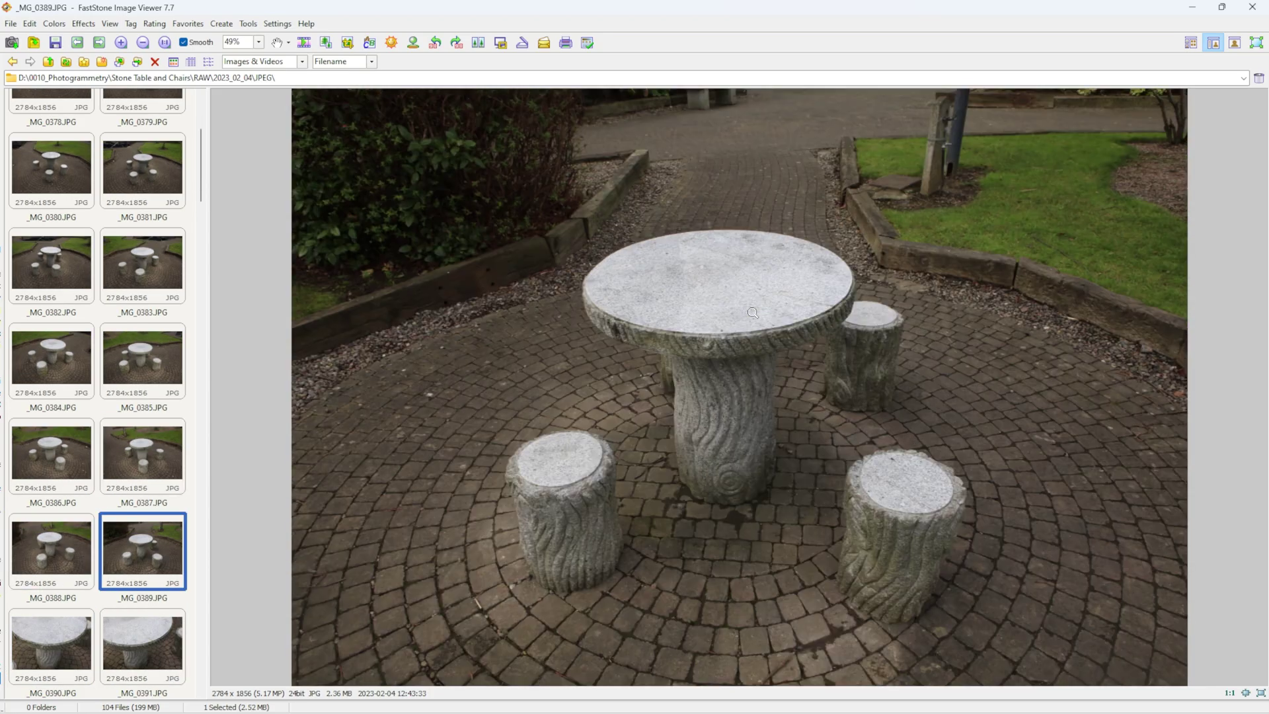
key("Right")
key("Right")
key("Right")
key("Right")
key("Right")
key("Right")
key("Right")
key("Right")
key("Right")
key("Right")
key("Right")
key("Right")
key("Right")
key("Right")
key("Right")
key("Right")
key("Right")
key("Right")
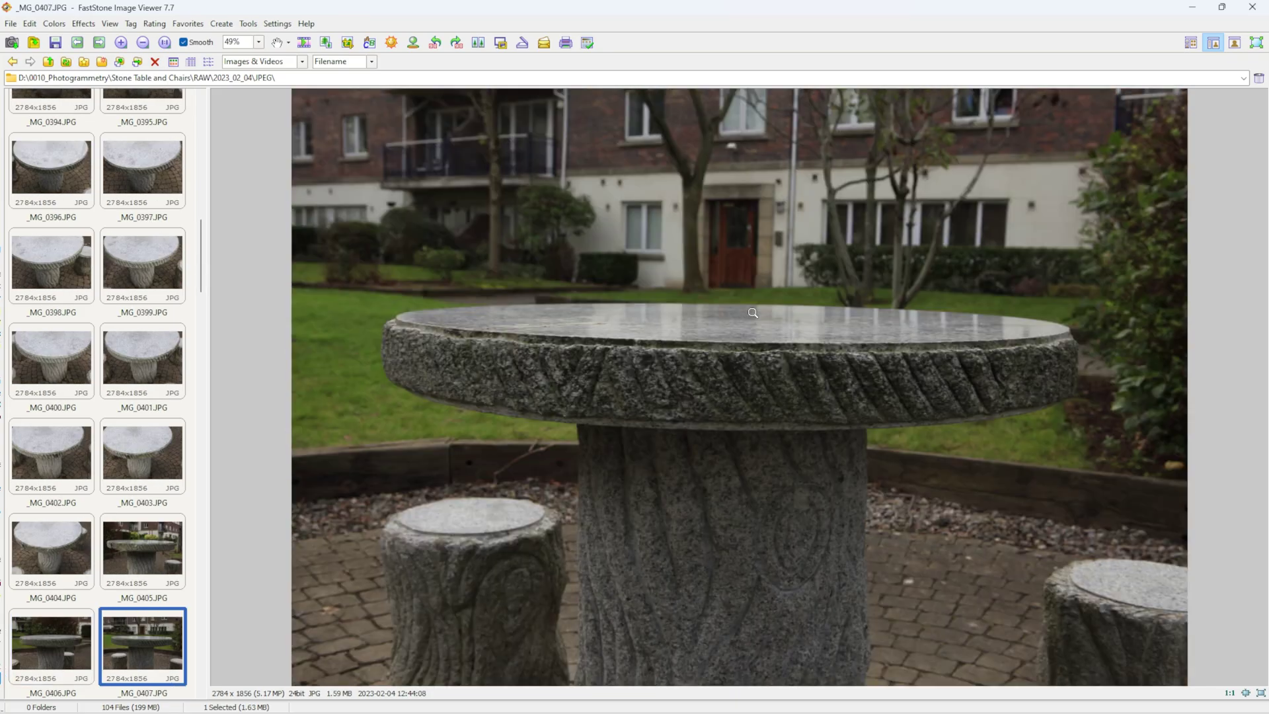
key("Right")
key("Right")
key("Right")
key("Right")
key("Right")
key("Right")
key("Right")
key("Right")
key("Right")
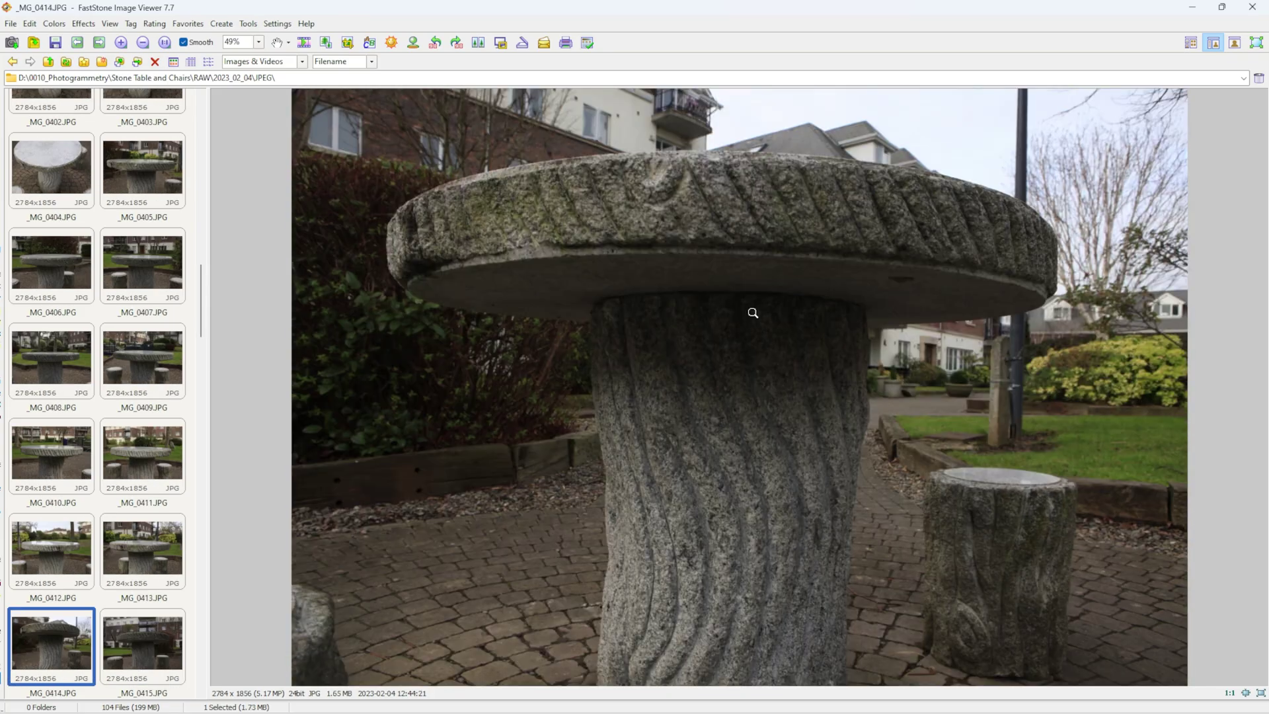
key("Right")
key("Right")
key("Right")
key("Right")
key("Right")
key("Right")
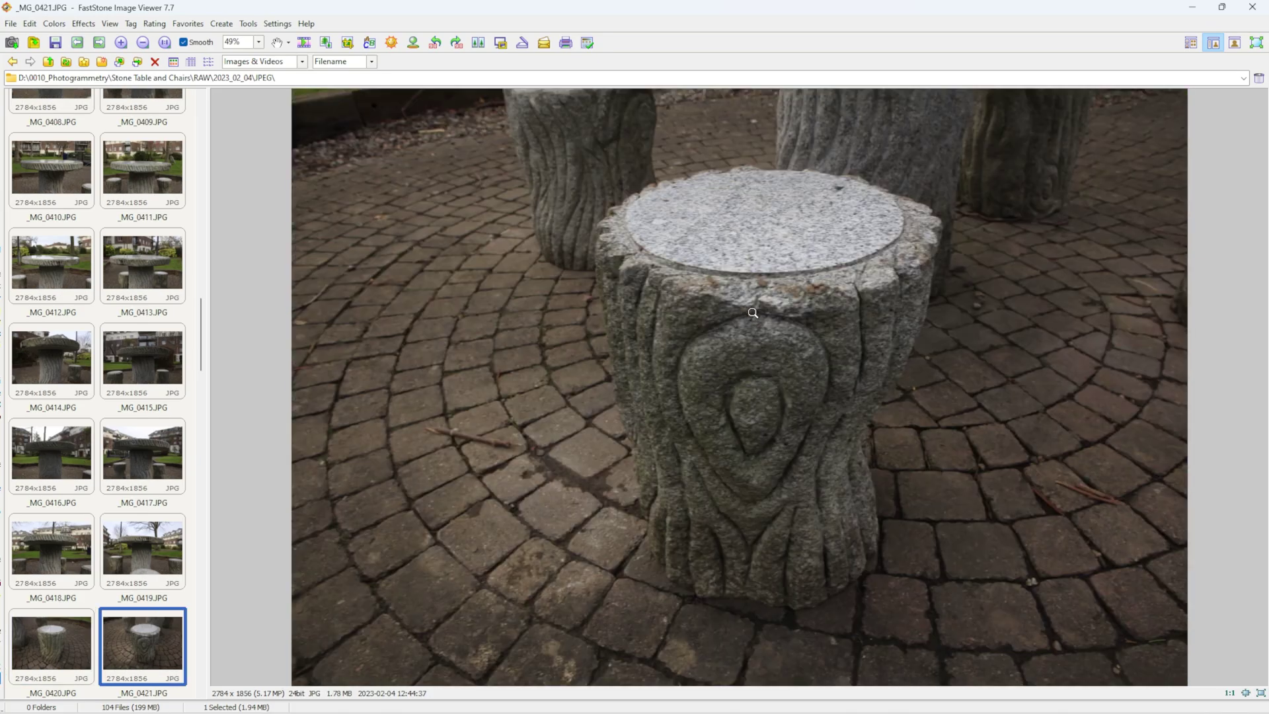
key("Right")
key("Right")
key("Right")
key("Right")
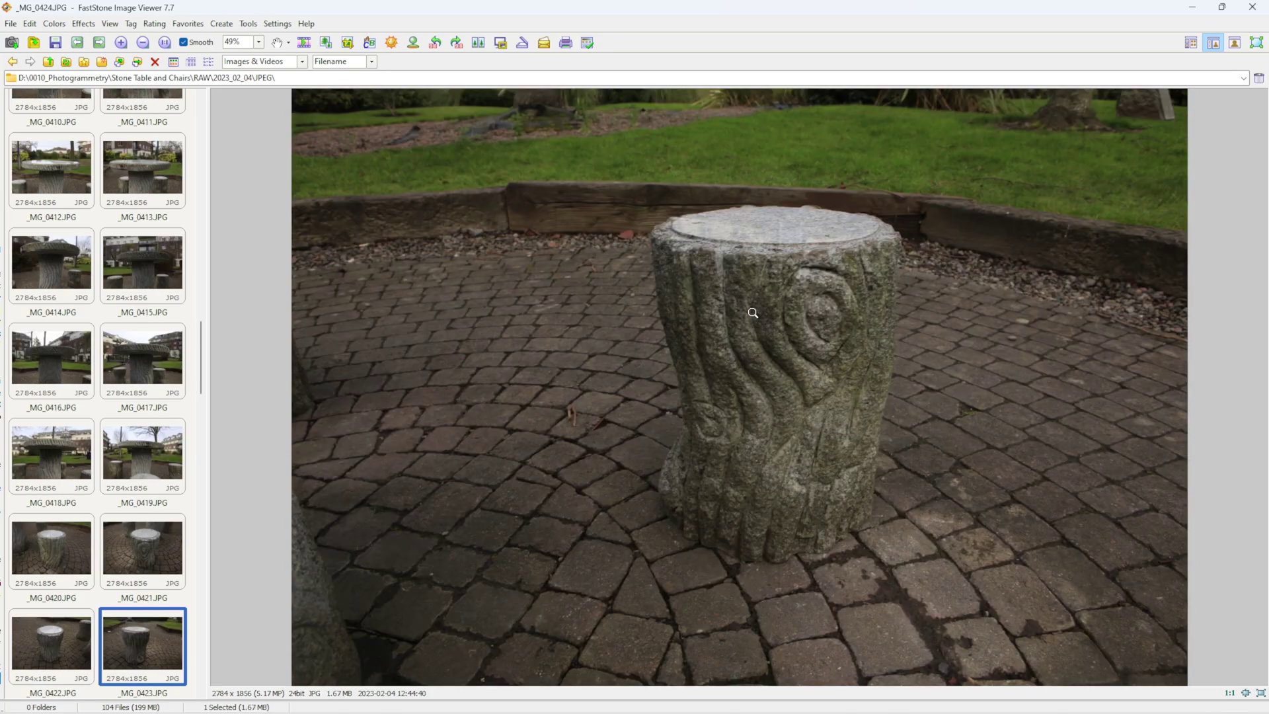
key("Right")
key("Right")
key("Right")
key("Right")
key("Right")
key("Right")
key("Right")
key("Right")
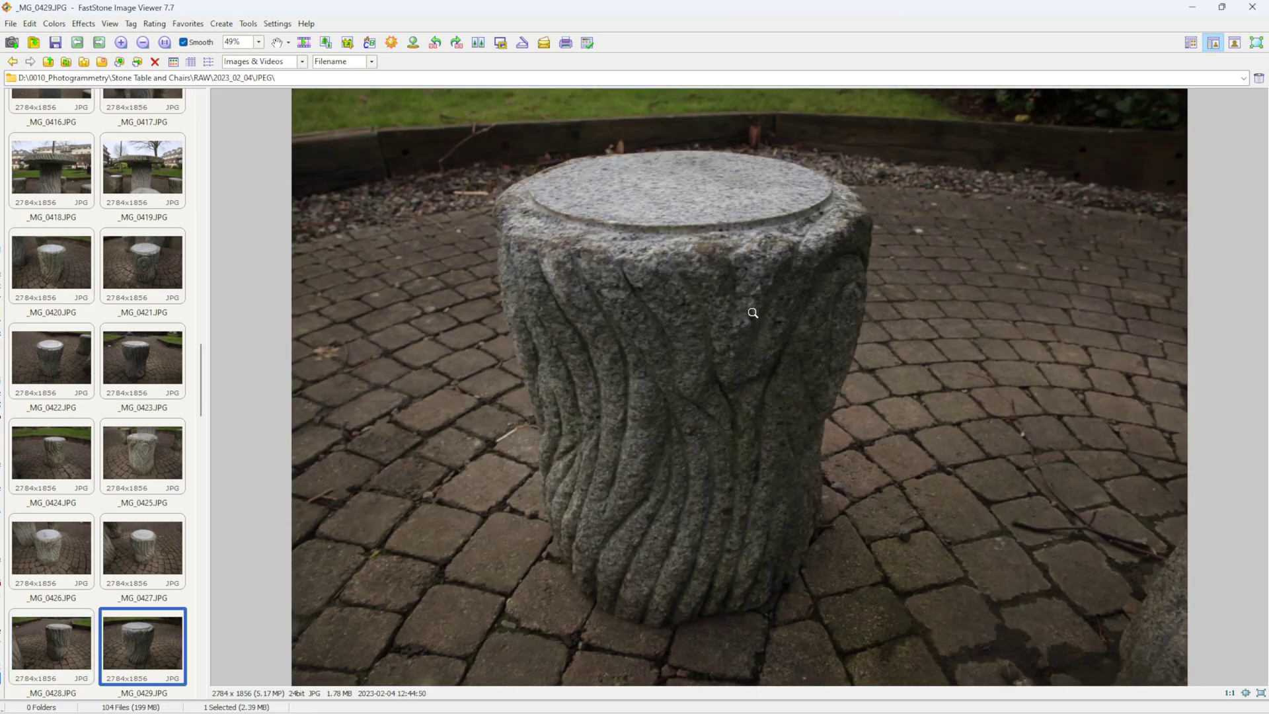
key("Right")
key("Right")
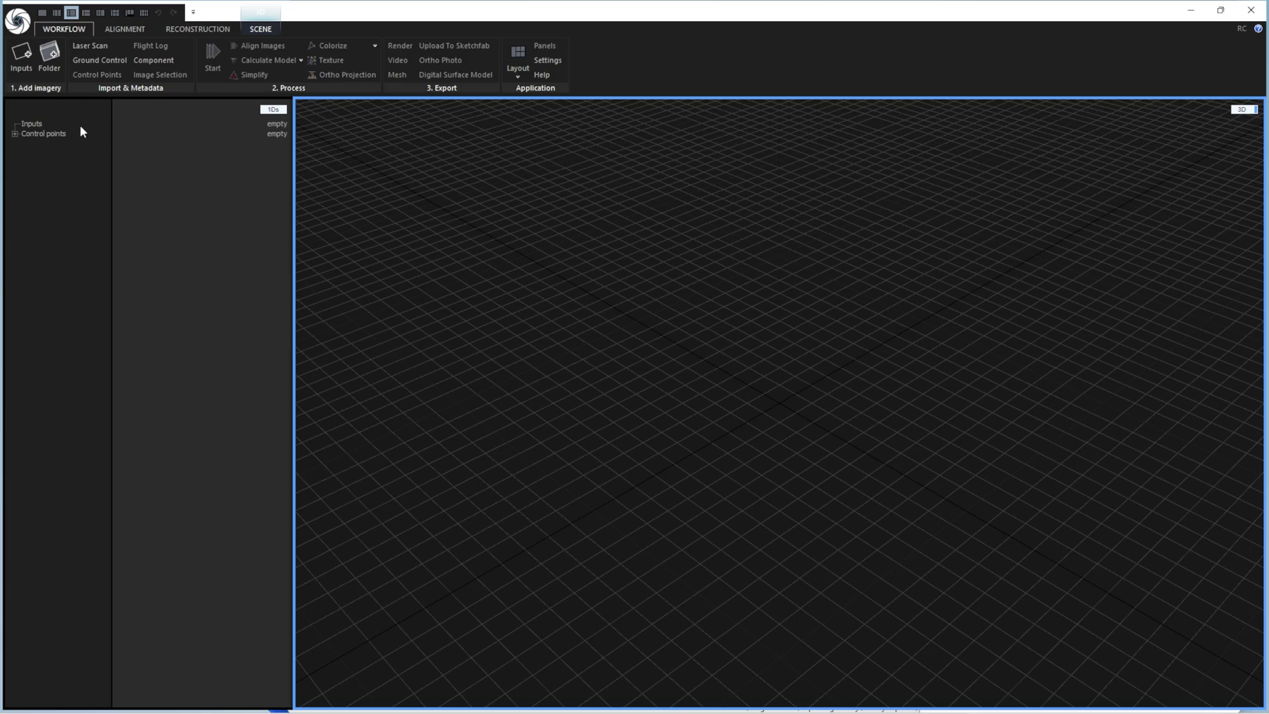
- Switch to RealityCapture and add all photos from the 2023_02_04 JPEG folder as inputs
left_click(27, 61)
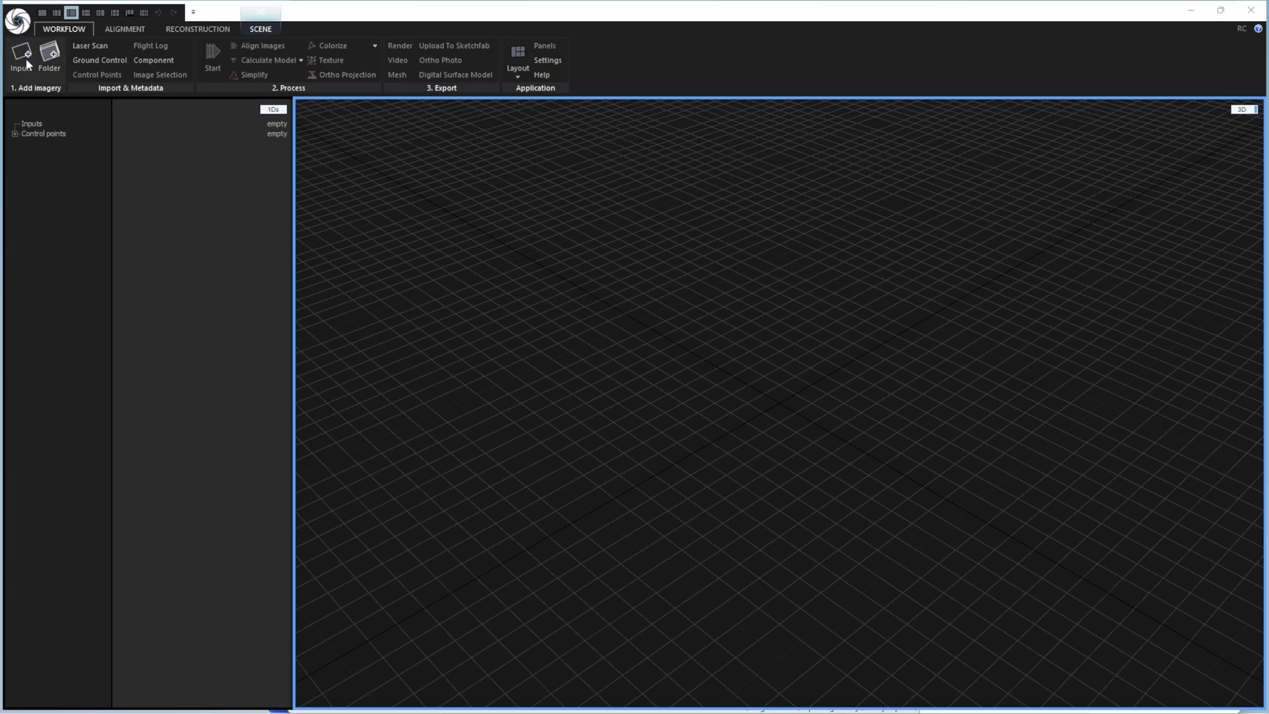
left_click(257, 144)
key("ctrl+a")
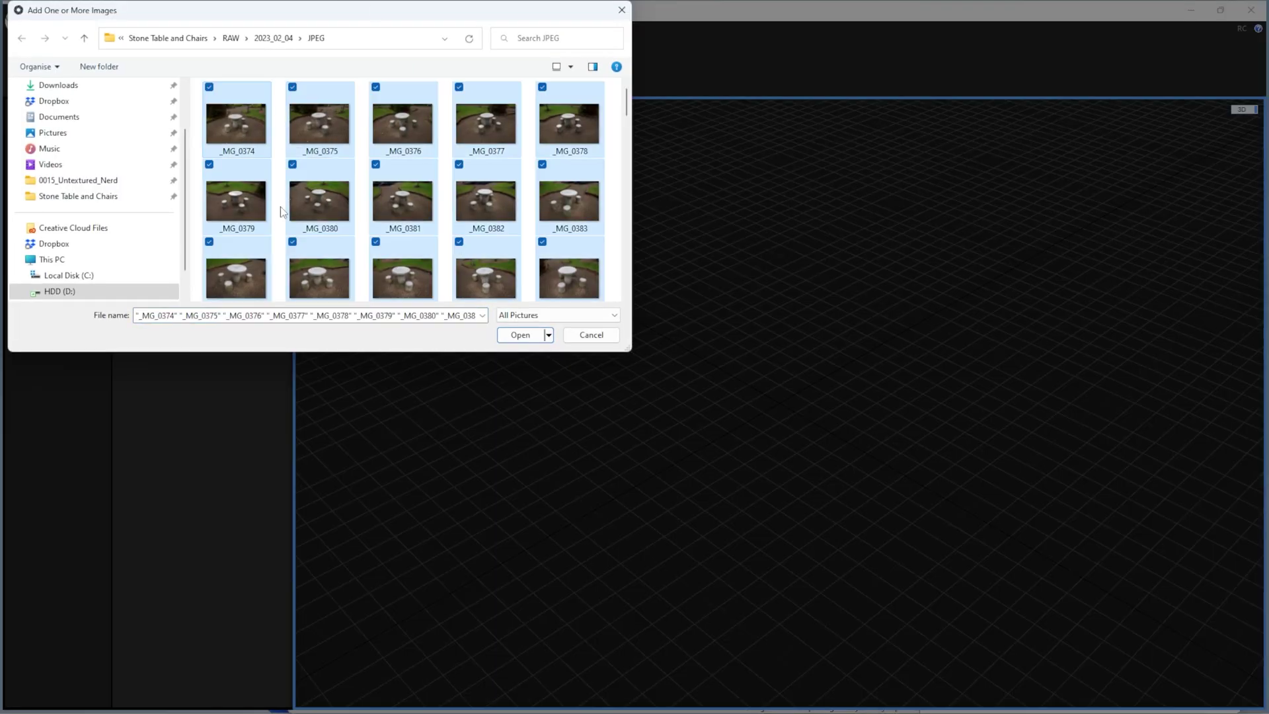
left_click(526, 337)
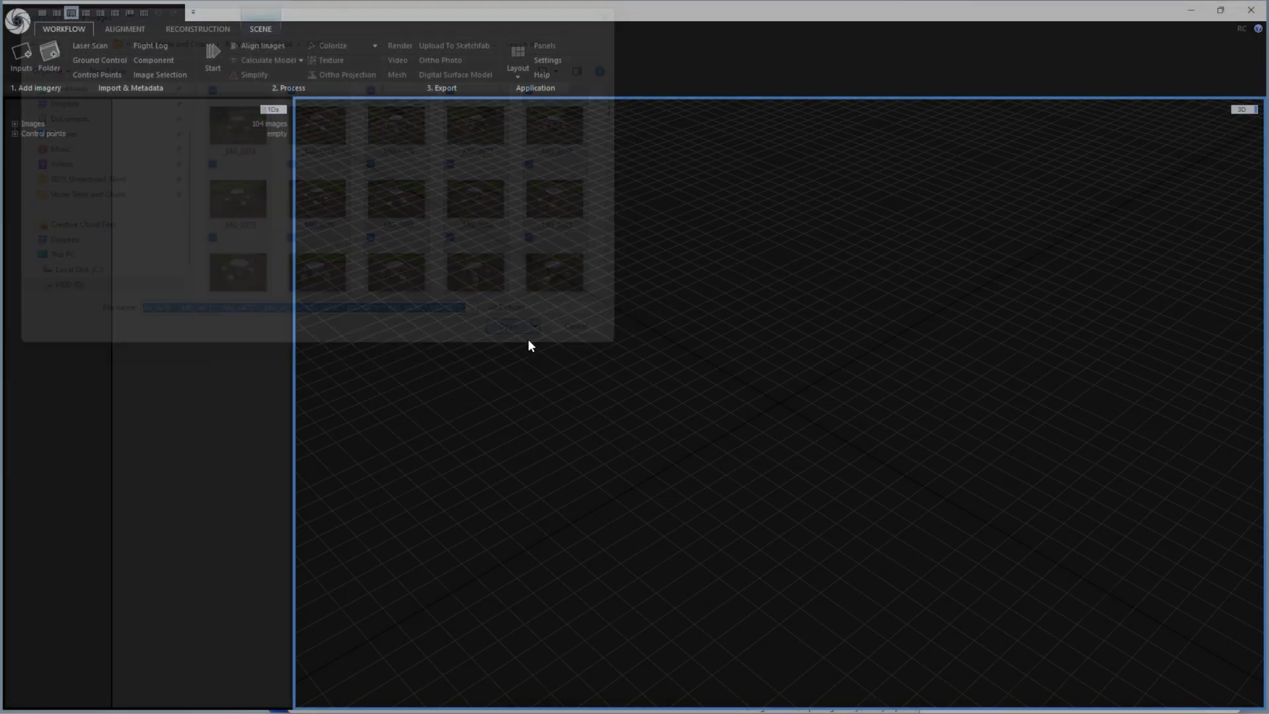
- Check the list of imported photos and align the images
left_click(14, 123)
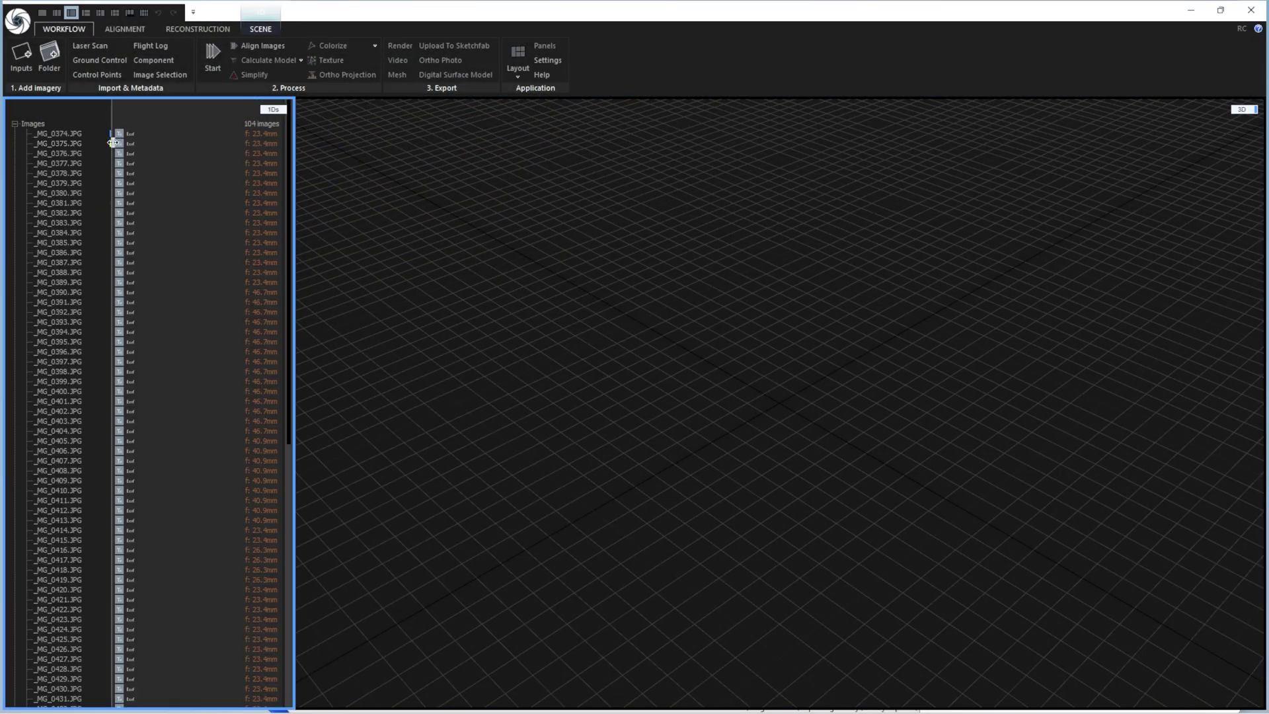
left_click(16, 123)
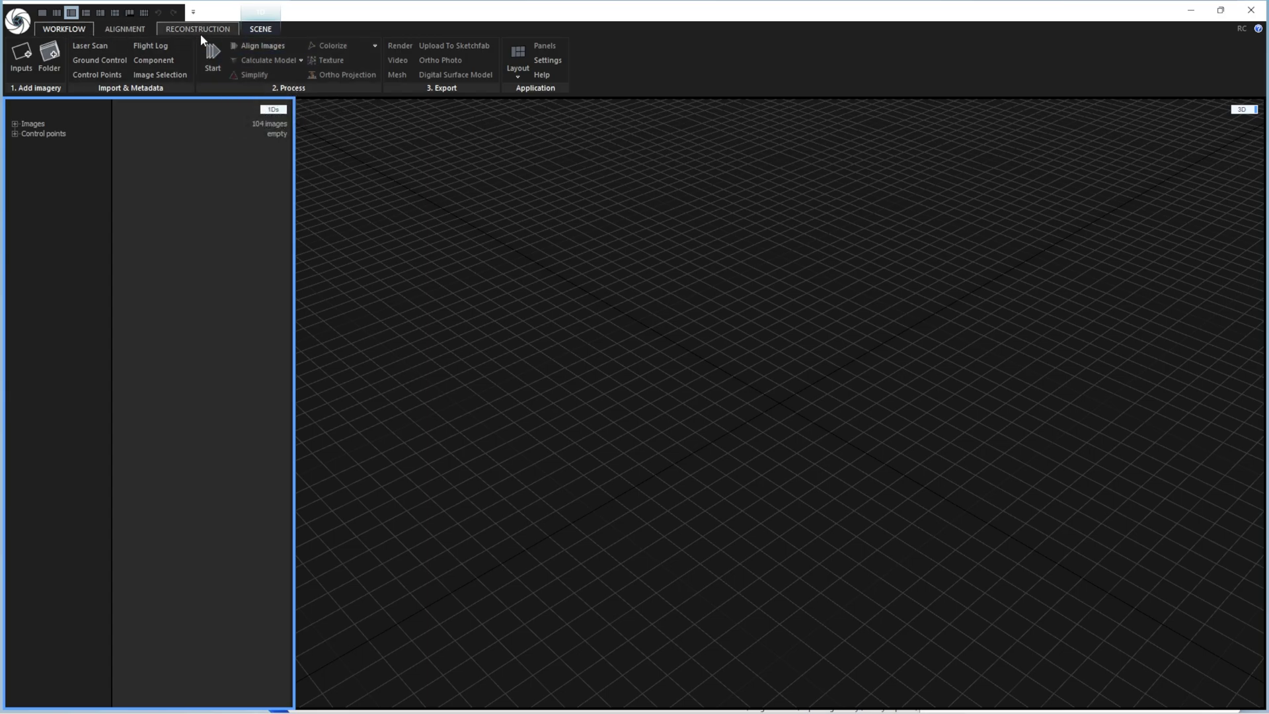
left_click(272, 46)
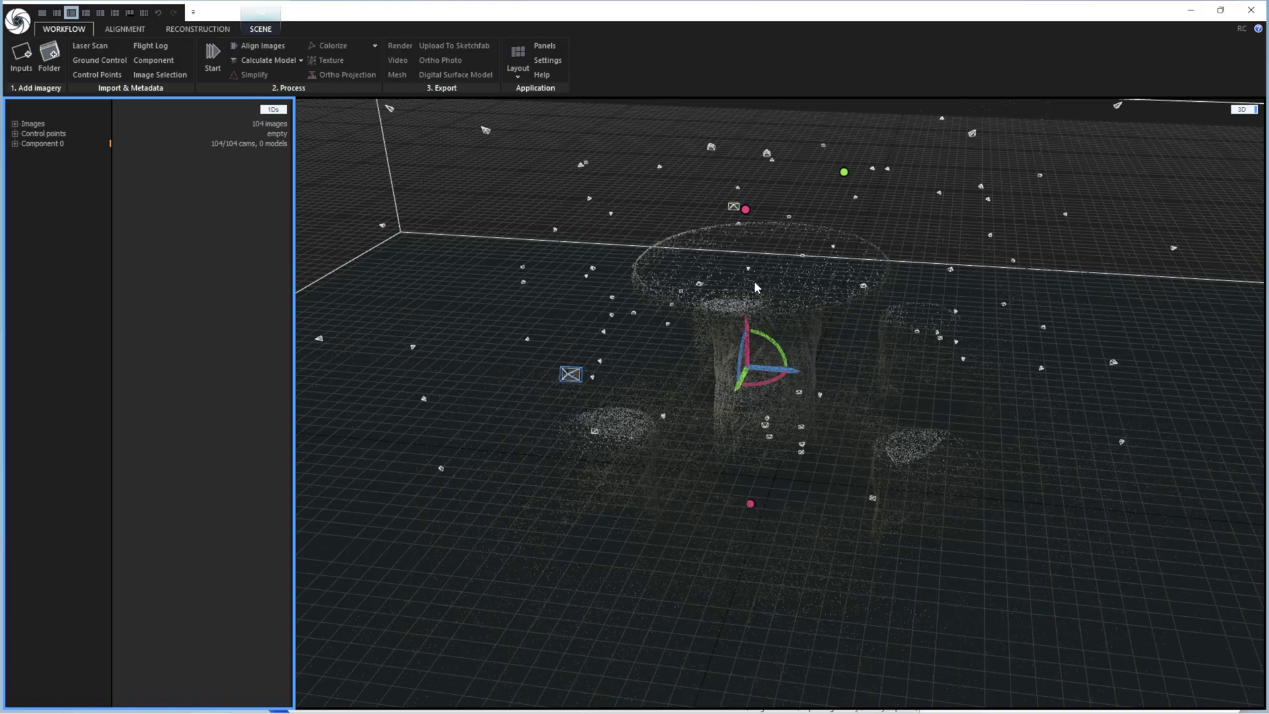
- Shrink the reconstruction region so that it closely encloses the stone table, the stools and the paving around them
left_click_drag(755, 282, 721, 331)
left_click(965, 350)
key("alt")
scroll(794, 343, "up", 3)
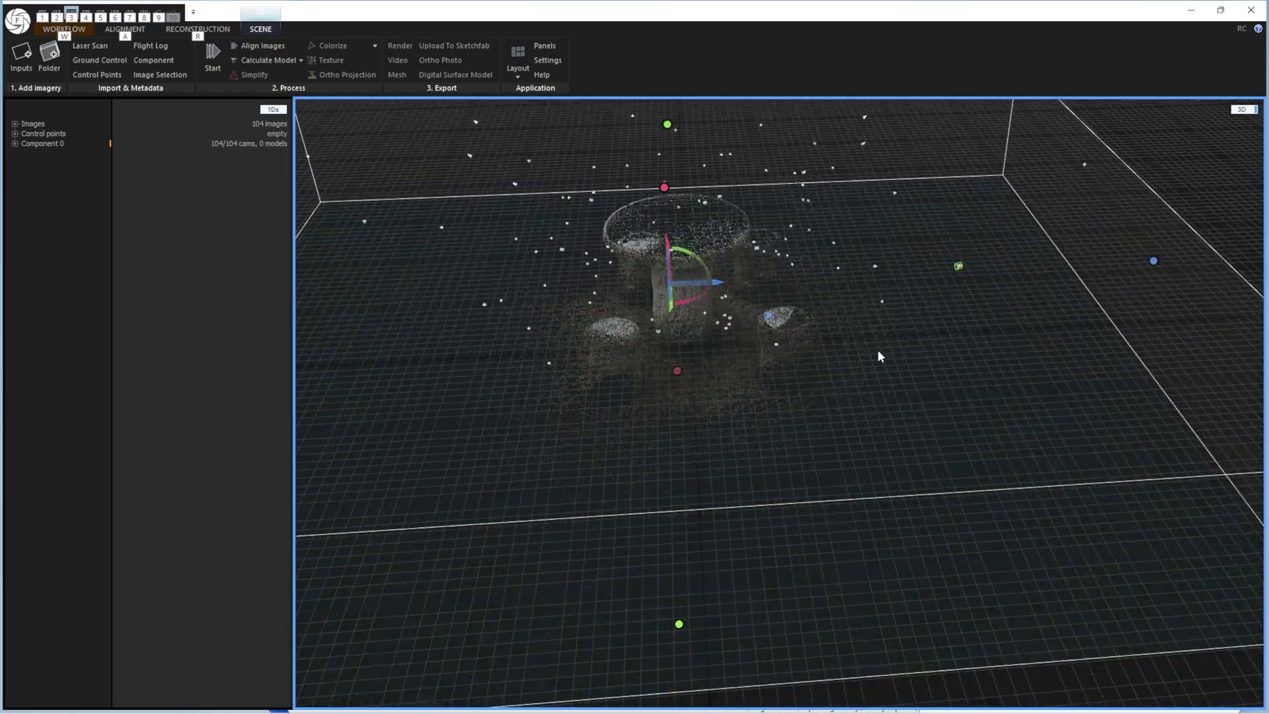
scroll(856, 351, "down", 3)
left_click_drag(1030, 328, 904, 338)
left_click_drag(669, 507, 679, 231)
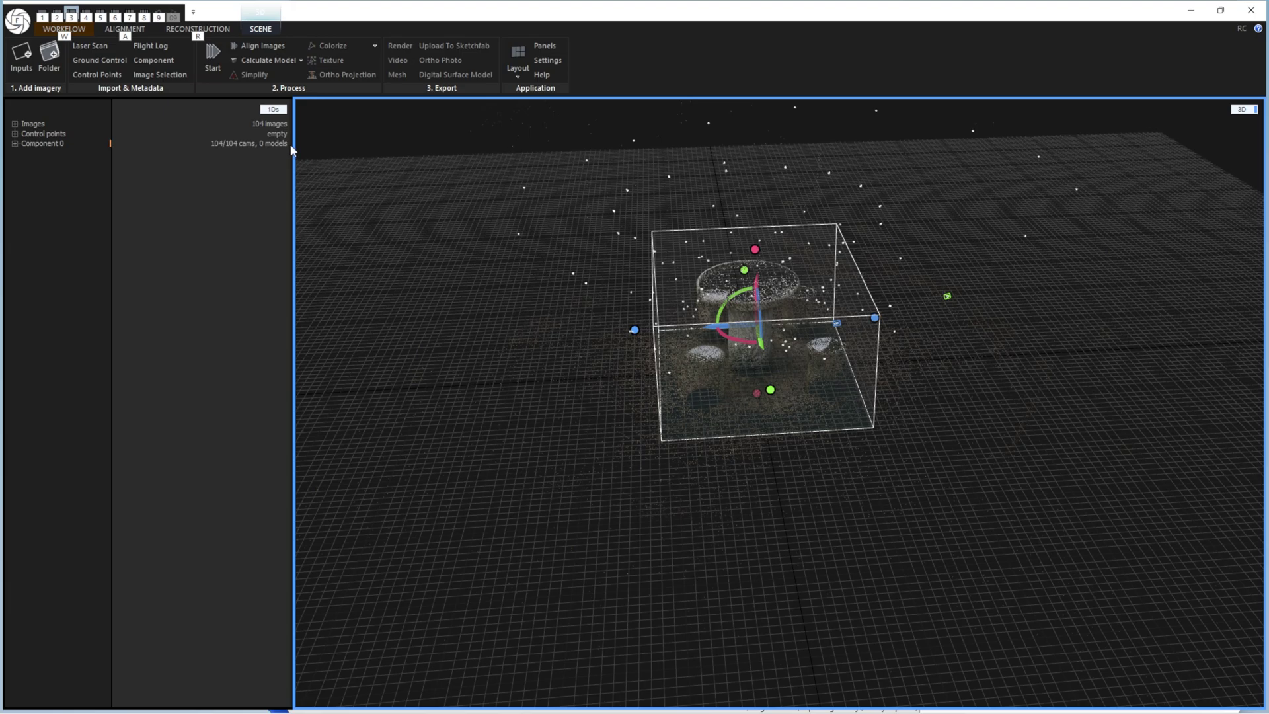
- Calculate the model of the aligned component in high quality
left_click(302, 60)
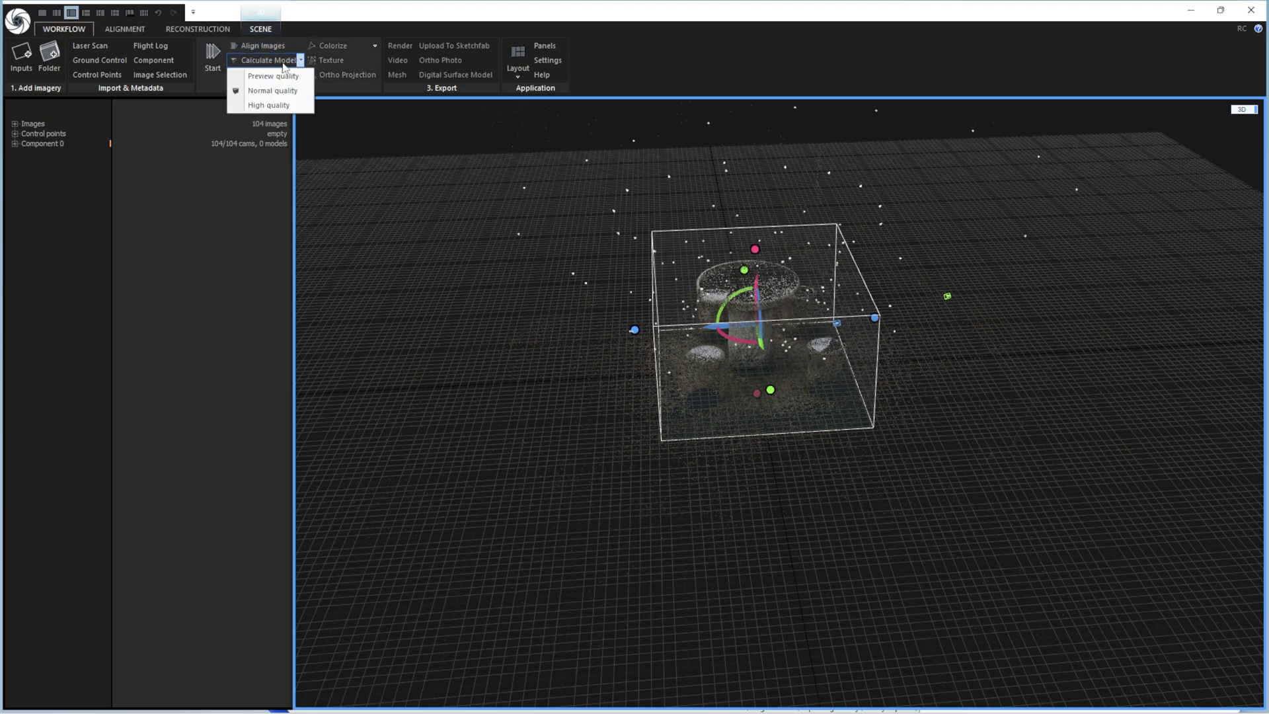
left_click(270, 105)
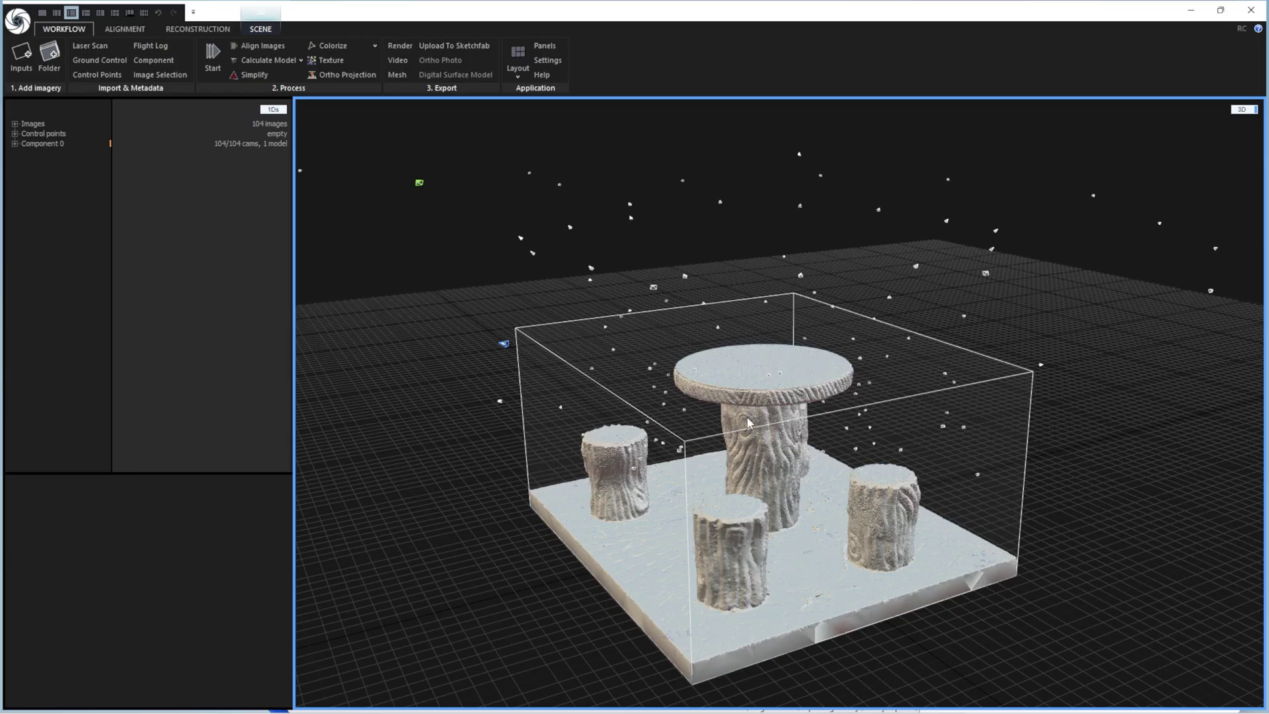
- Examine the untextured mesh of the table, stools and paving from several angles and up close
scroll(753, 443, "up", 5)
left_click_drag(759, 462, 481, 288)
scroll(731, 276, "down", 3)
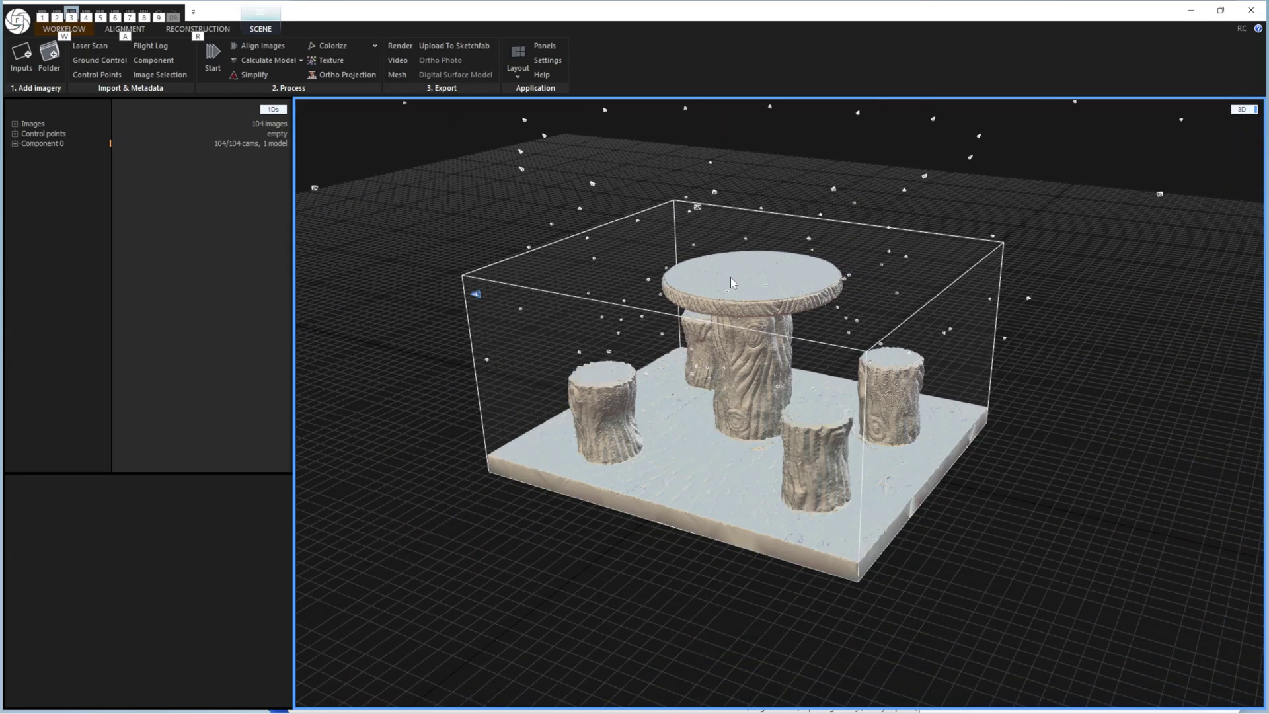
scroll(816, 330, "up", 2)
scroll(815, 330, "up", 3)
left_click_drag(774, 374, 815, 350)
scroll(886, 452, "down", 5)
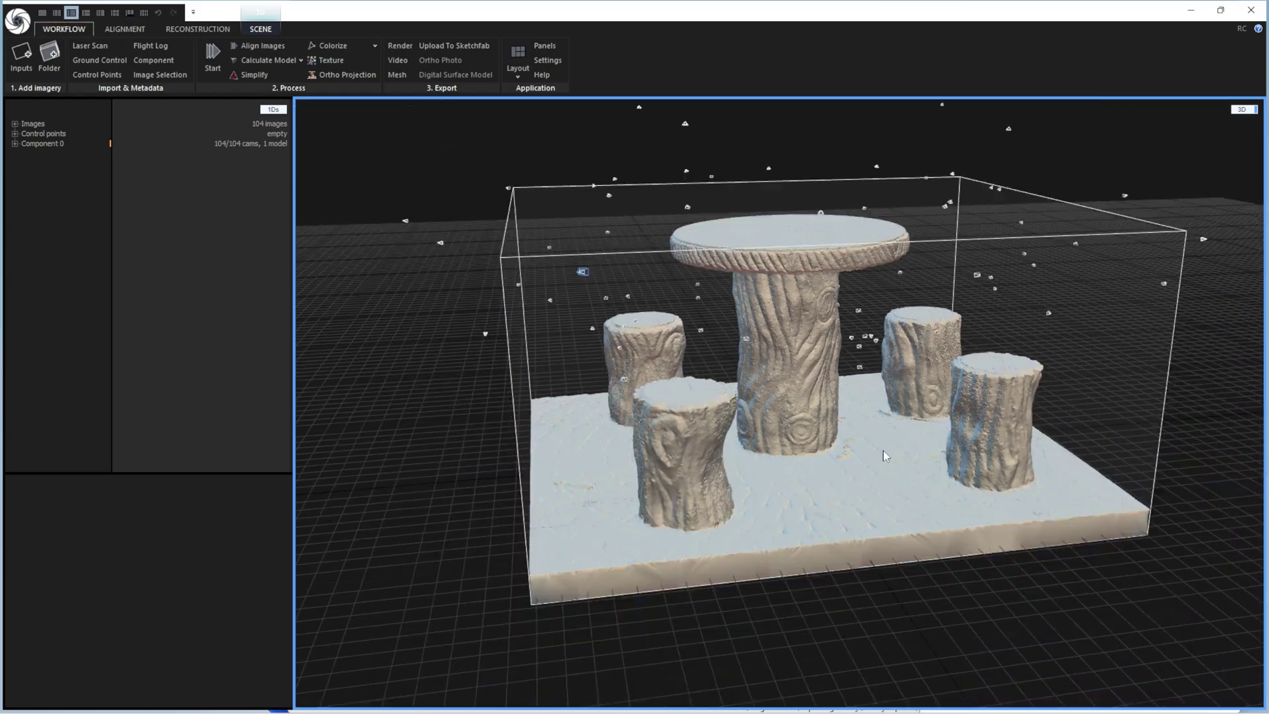
scroll(788, 415, "up", 3)
scroll(781, 419, "up", 3)
scroll(843, 272, "down", 2)
left_click_drag(842, 271, 815, 320)
key("alt")
scroll(826, 276, "up", 2)
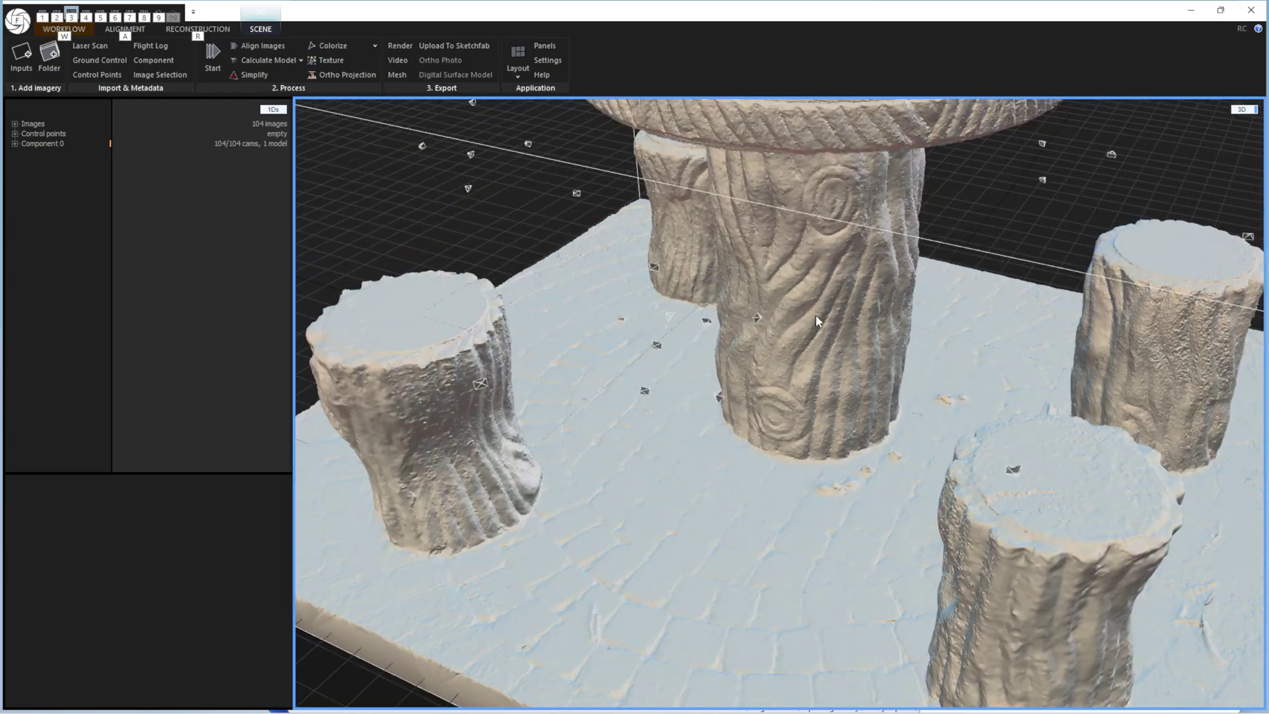
scroll(820, 264, "down", 3)
scroll(817, 265, "up", 4)
scroll(830, 291, "down", 4)
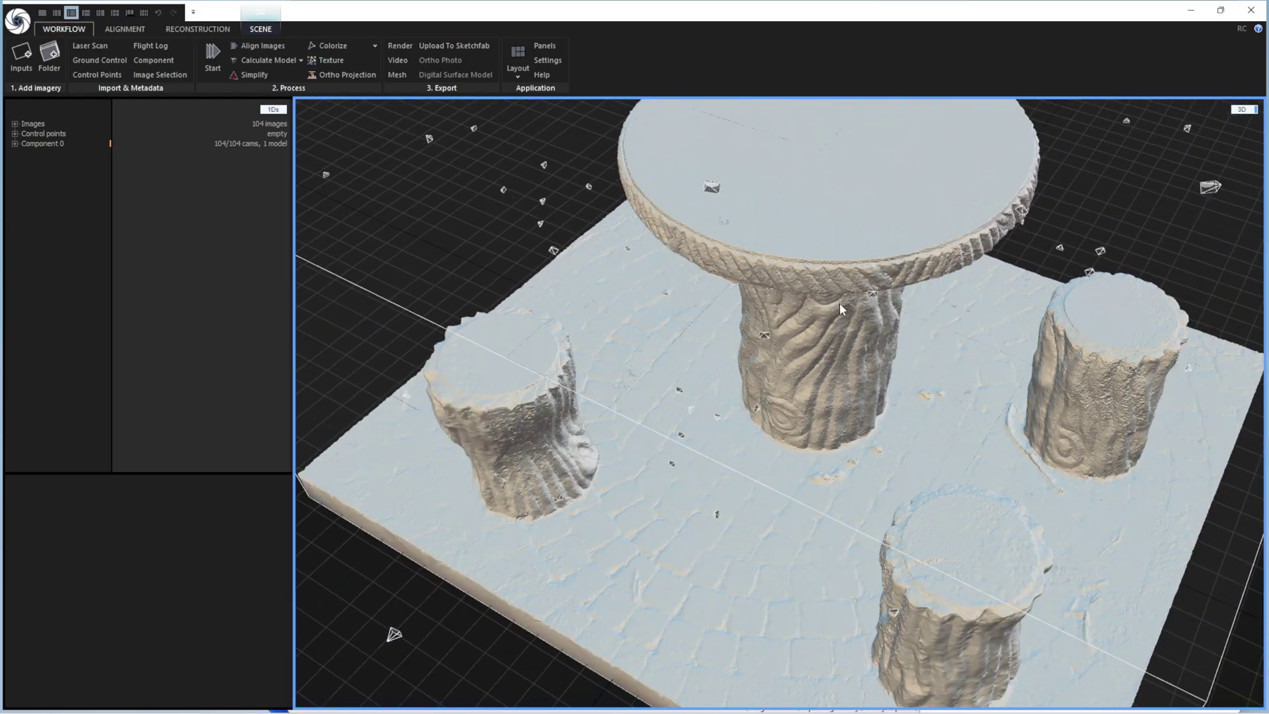
- Generate a texture for the reconstructed table and stools model
scroll(793, 284, "up", 2)
key("alt")
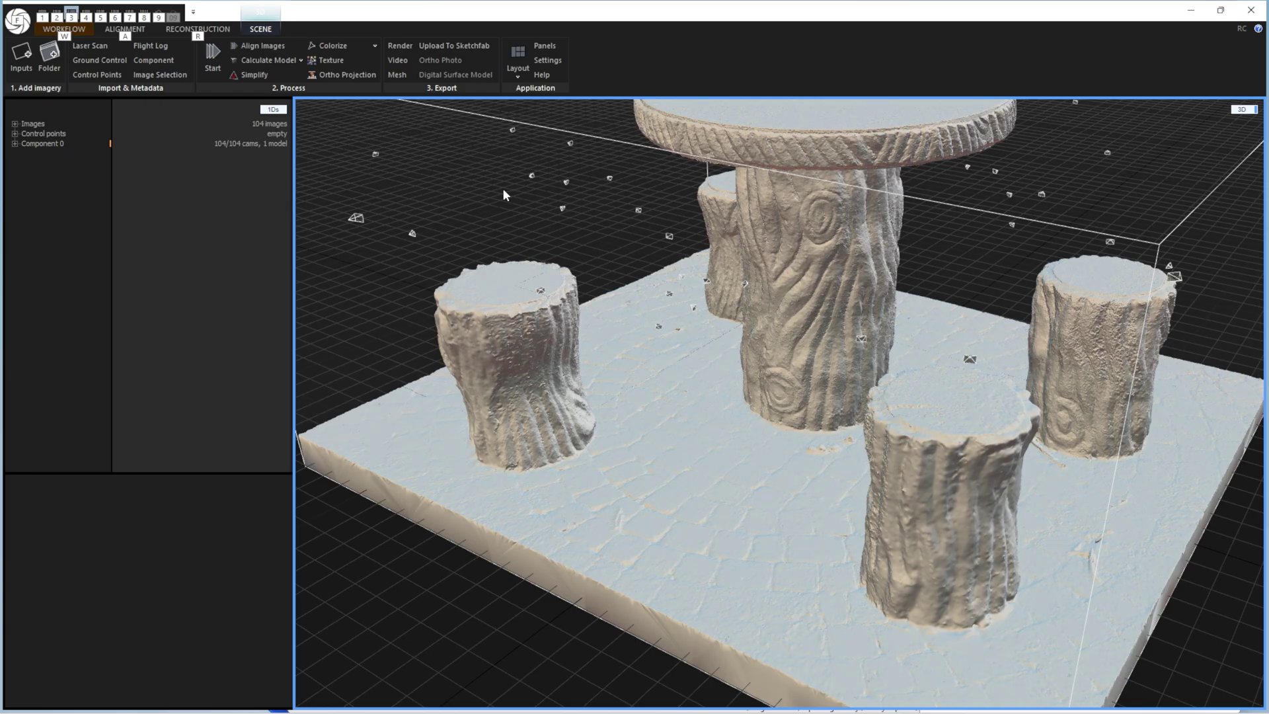
left_click(343, 64)
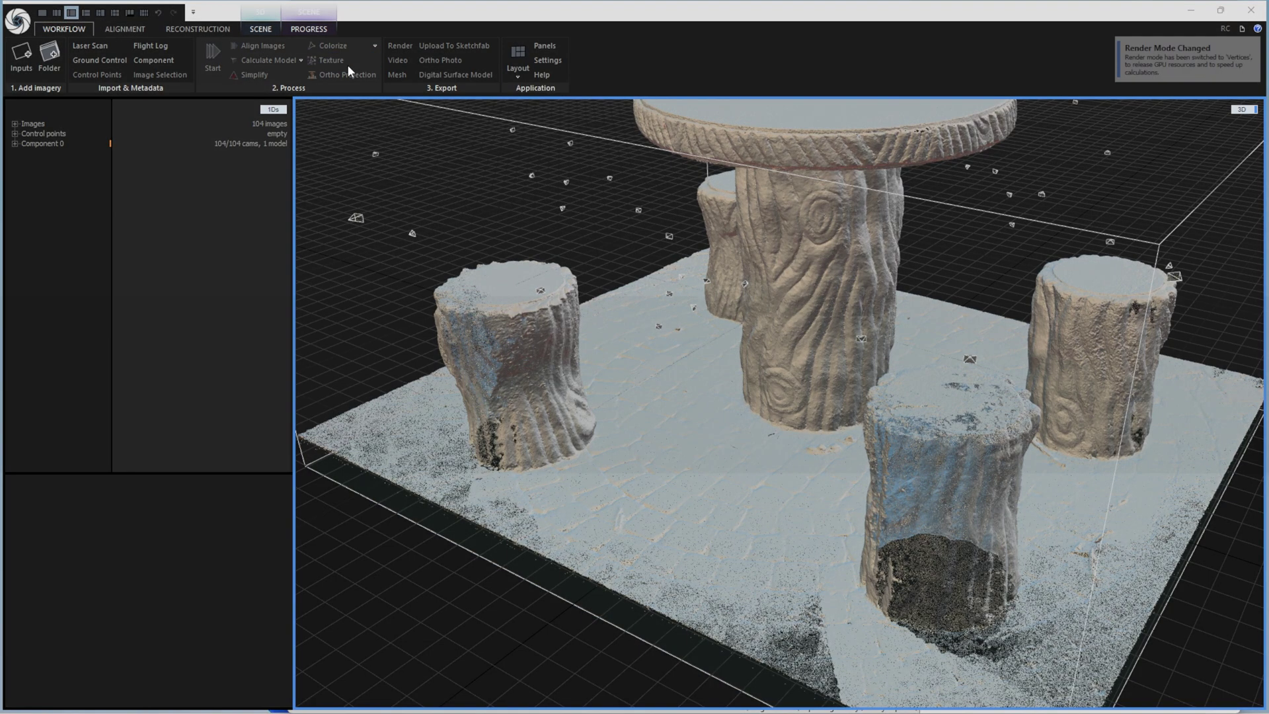
- Examine the textured model of the table and stools from several sides and at different distances
scroll(689, 387, "down", 5)
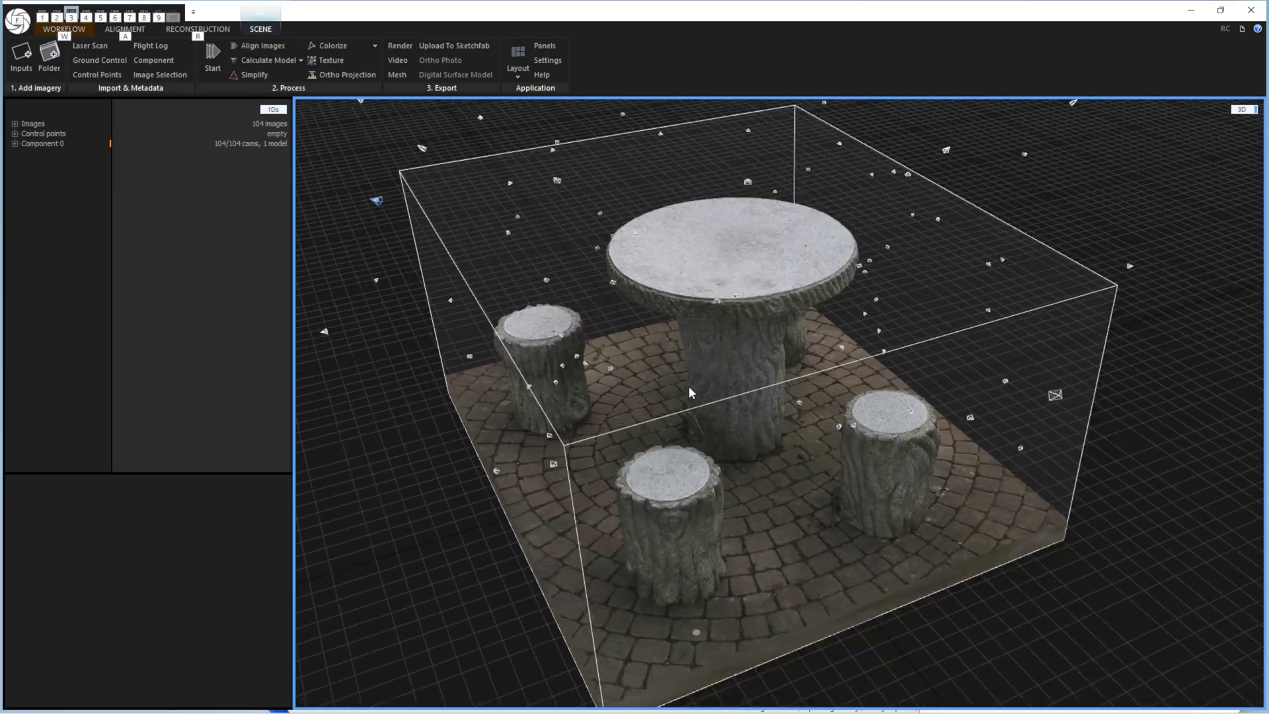
scroll(727, 394, "up", 6)
left_click_drag(713, 401, 895, 397)
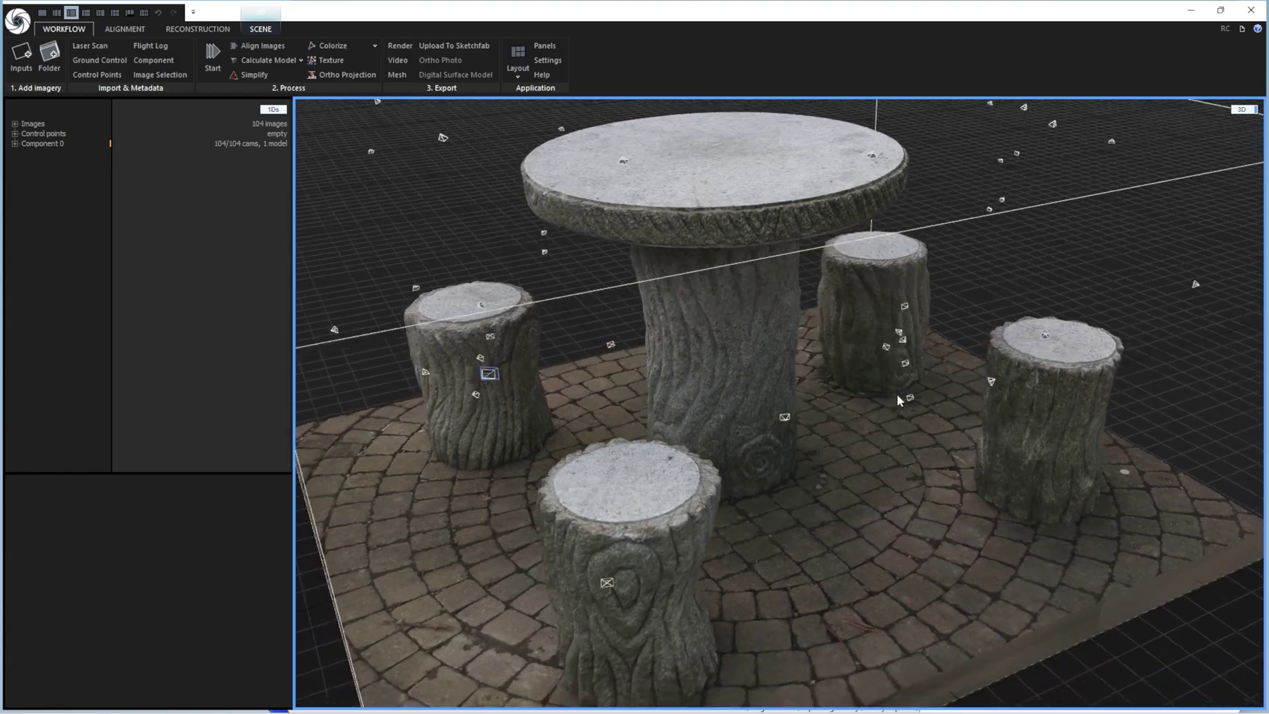
scroll(791, 360, "down", 4)
scroll(962, 374, "up", 2)
left_click_drag(963, 374, 842, 344)
scroll(719, 348, "up", 5)
left_click_drag(720, 347, 450, 187)
scroll(776, 362, "down", 4)
scroll(783, 345, "up", 2)
scroll(422, 316, "down", 4)
scroll(570, 321, "down", 3)
key("alt")
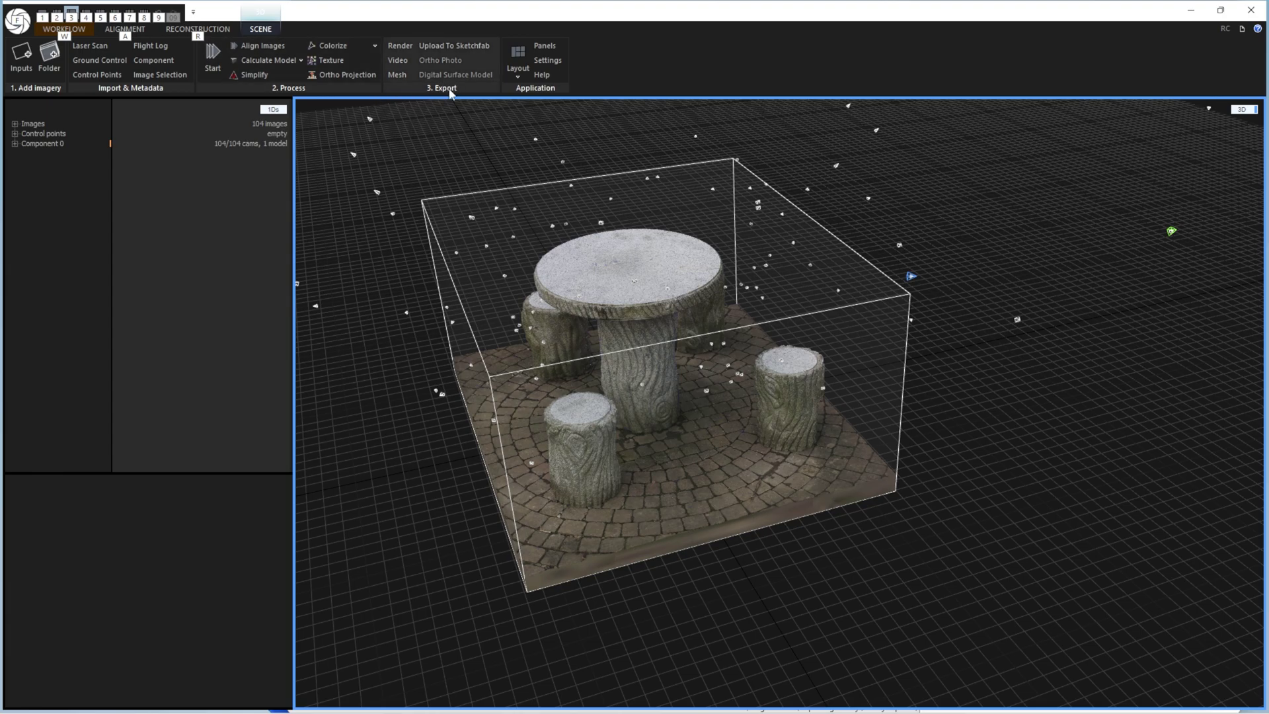
- Export the mesh as model_h2.obj in Wavefront OBJ format to the Reality Capture folder, keeping vertex colours enabled
left_click(397, 75)
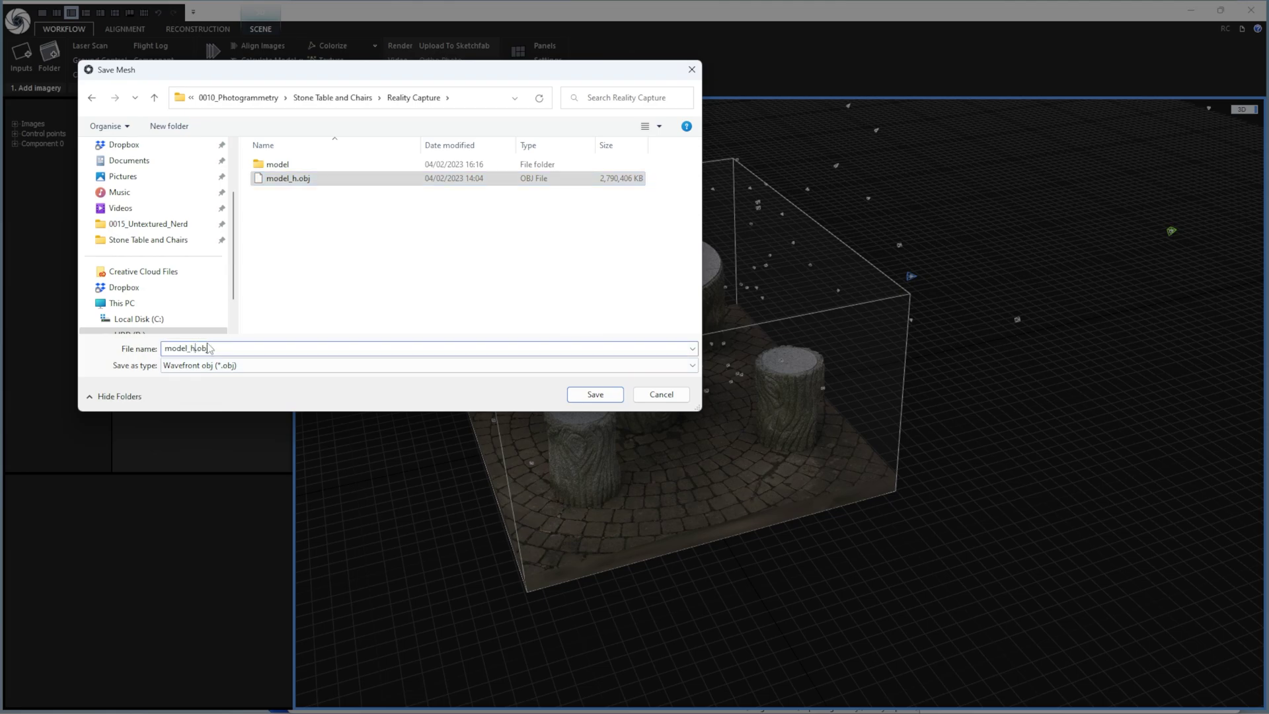
type("2")
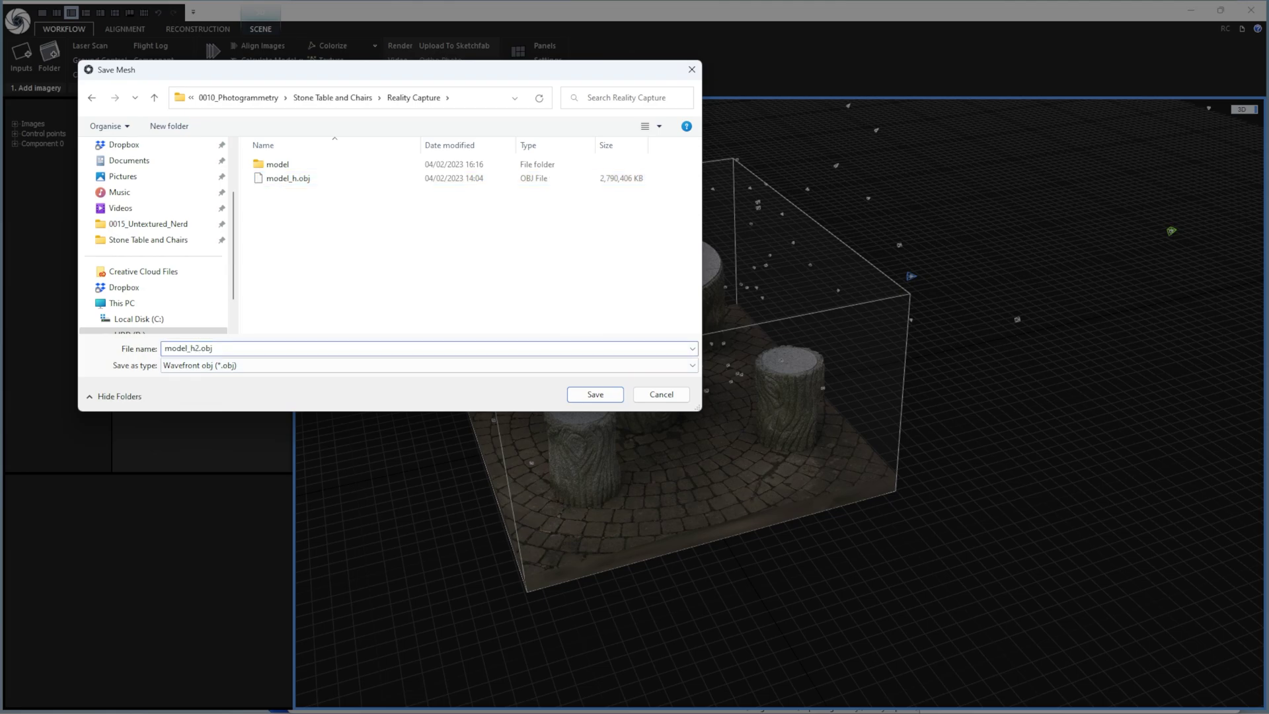
key("Return")
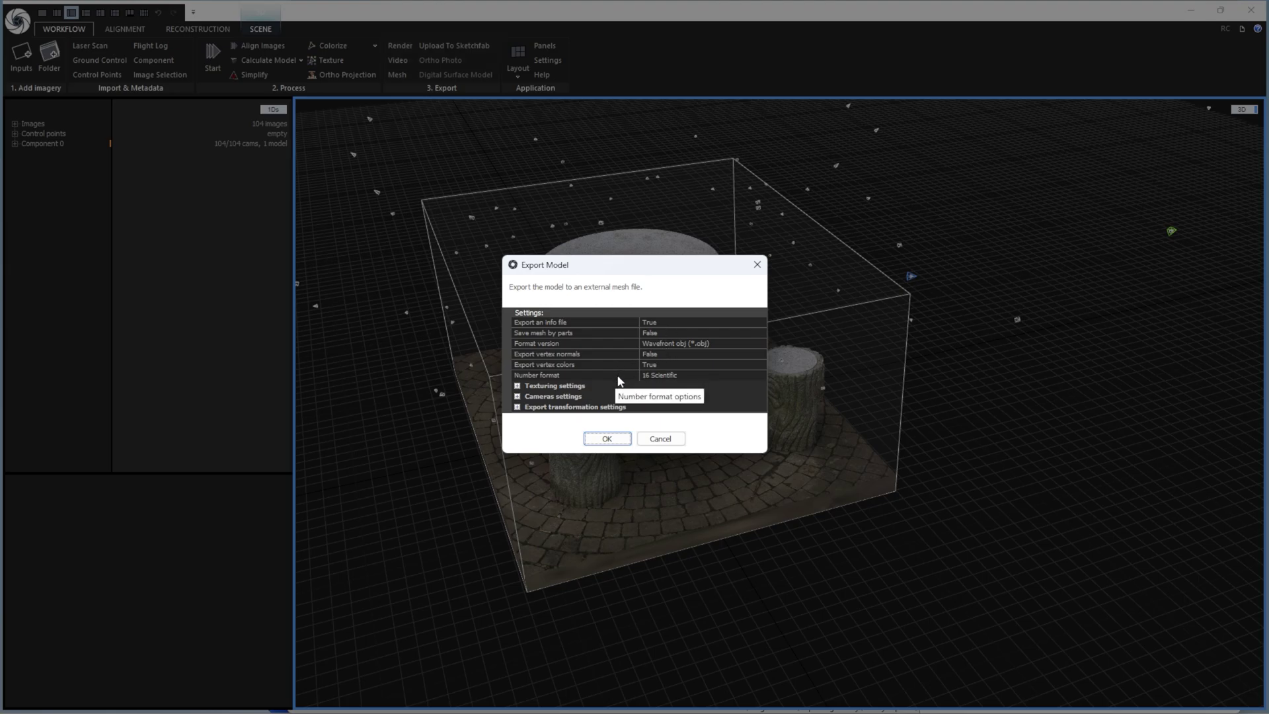
left_click(608, 439)
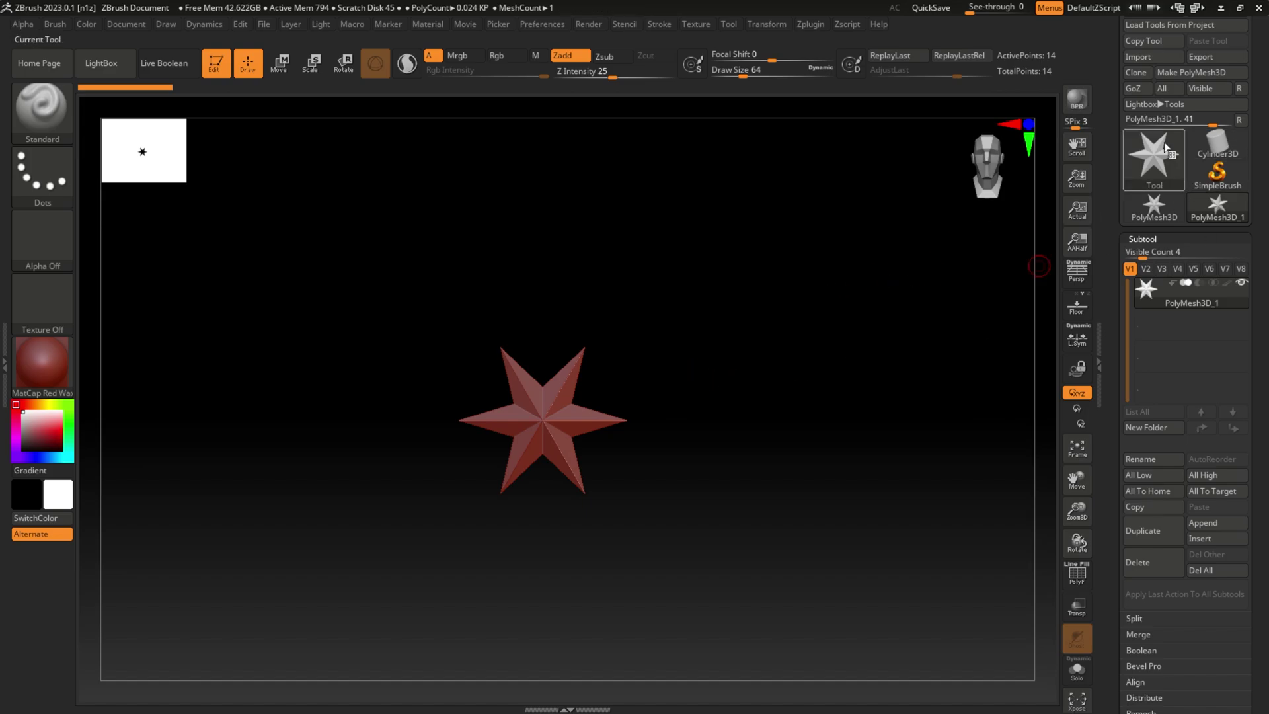
- Switch to ZBrush and import model_h2.obj from the Reality Capture folder
left_click(1138, 56)
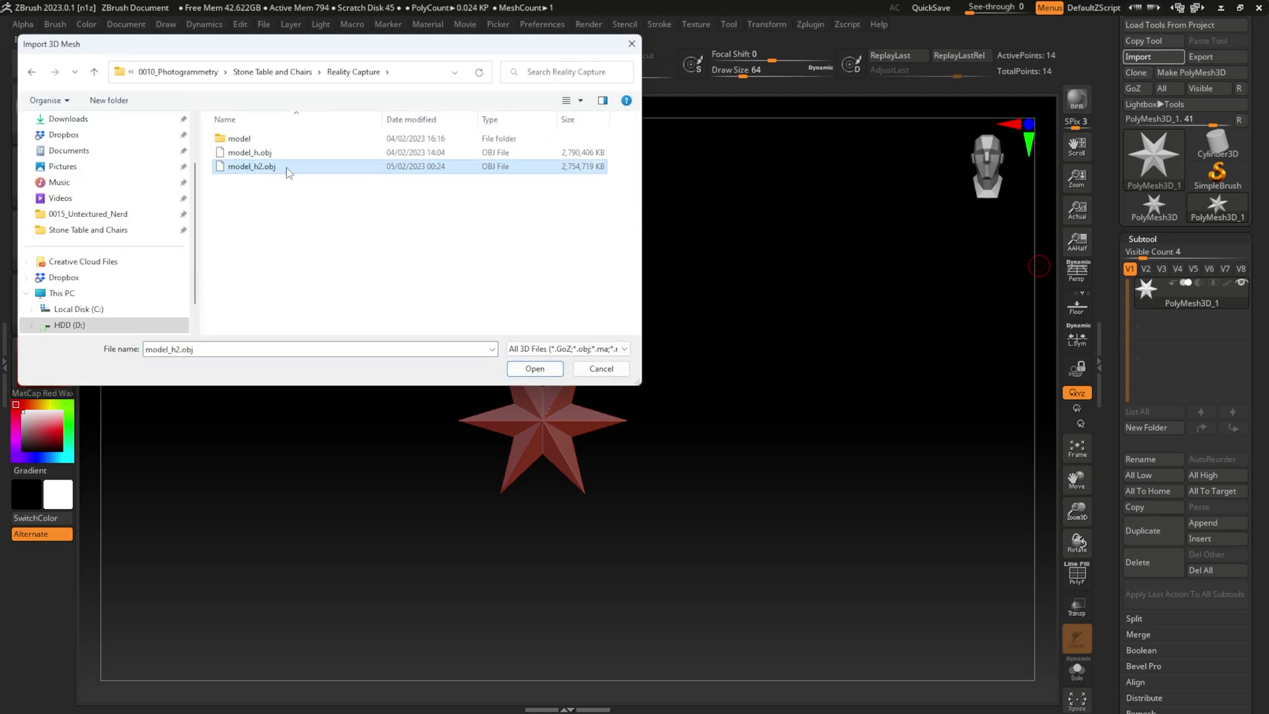
left_click(536, 368)
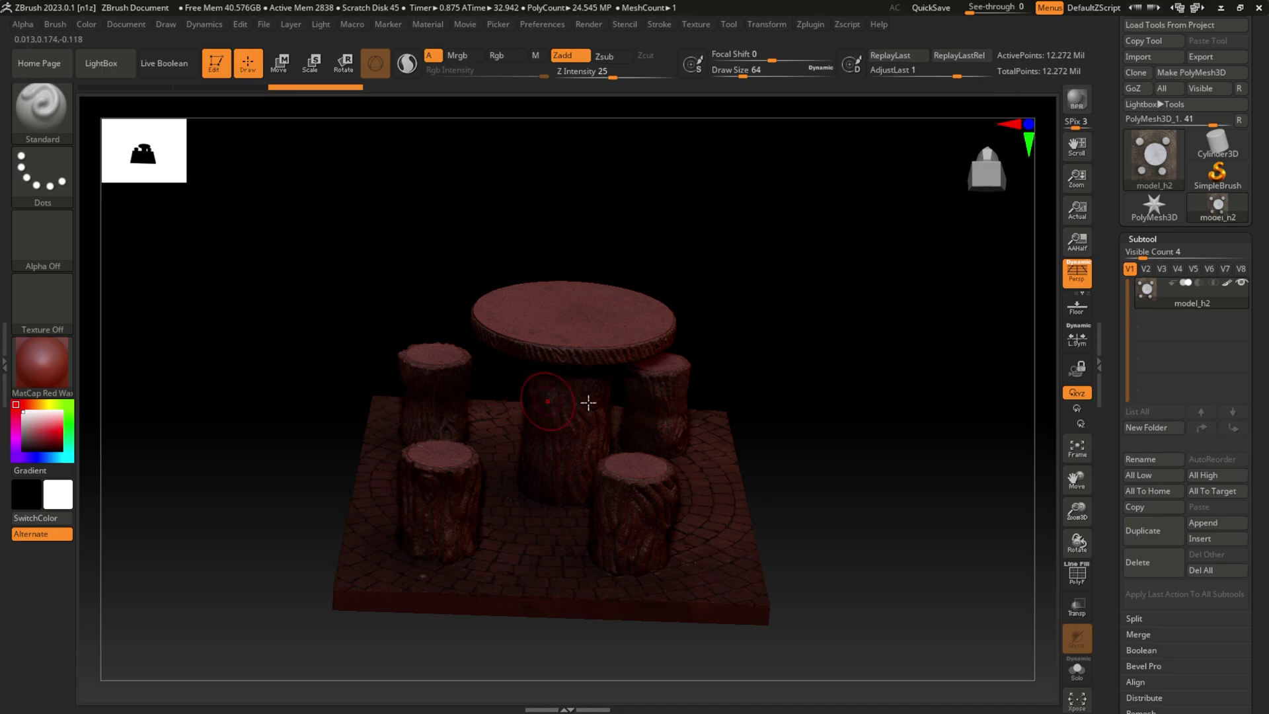
- Apply the SkinShade4 material to the imported model and inspect its colours from different sides
left_click(63, 375)
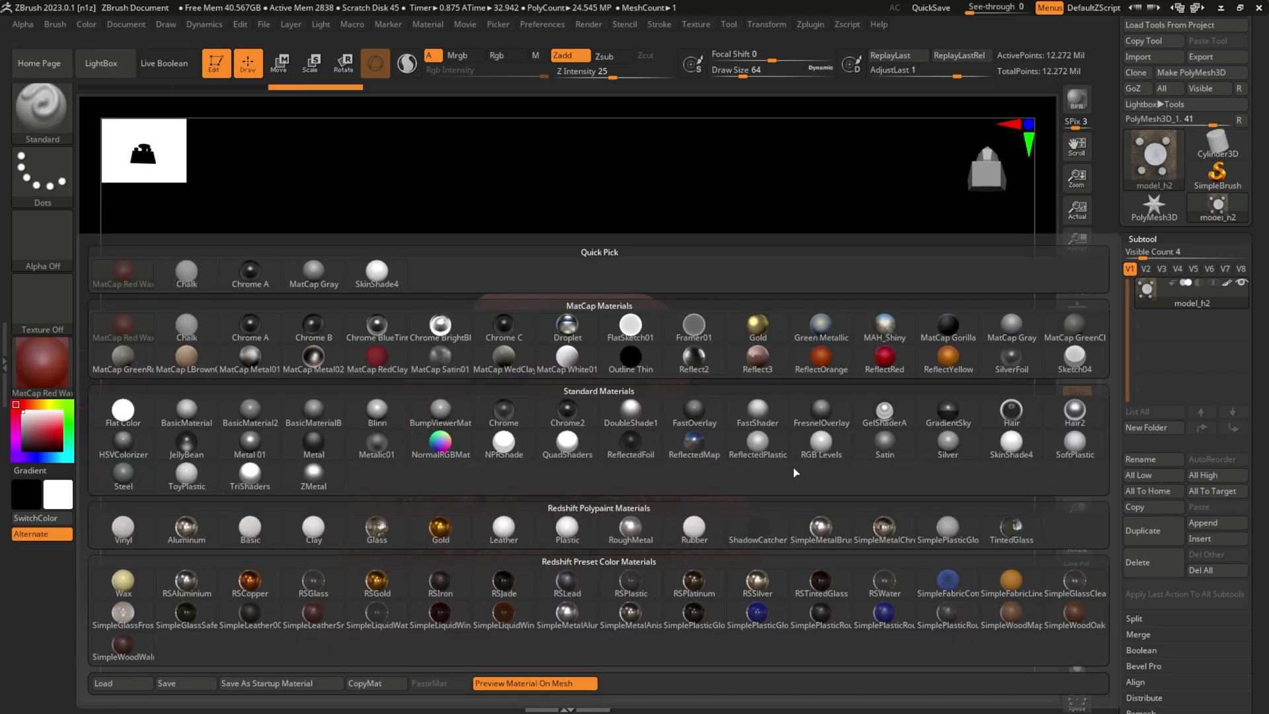
left_click(1012, 442)
right_click_drag(729, 390, 582, 387)
right_click_drag(835, 405, 681, 443)
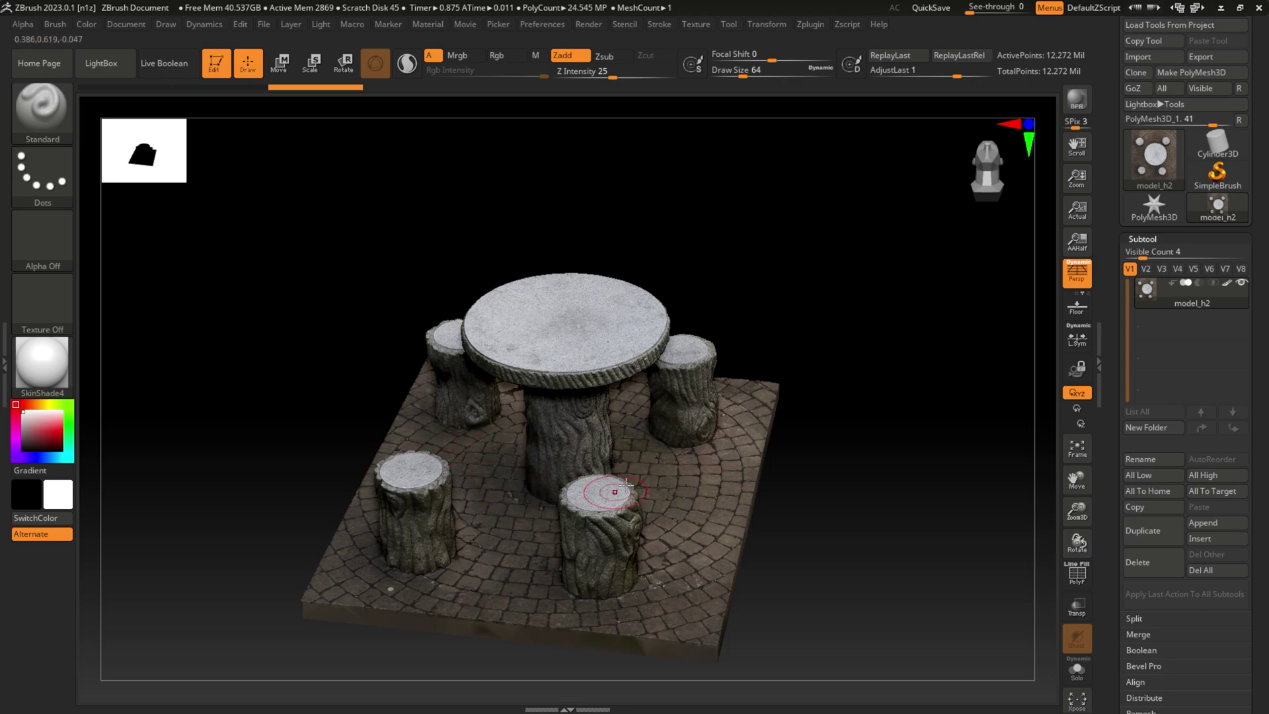
right_click_drag(864, 459, 872, 445)
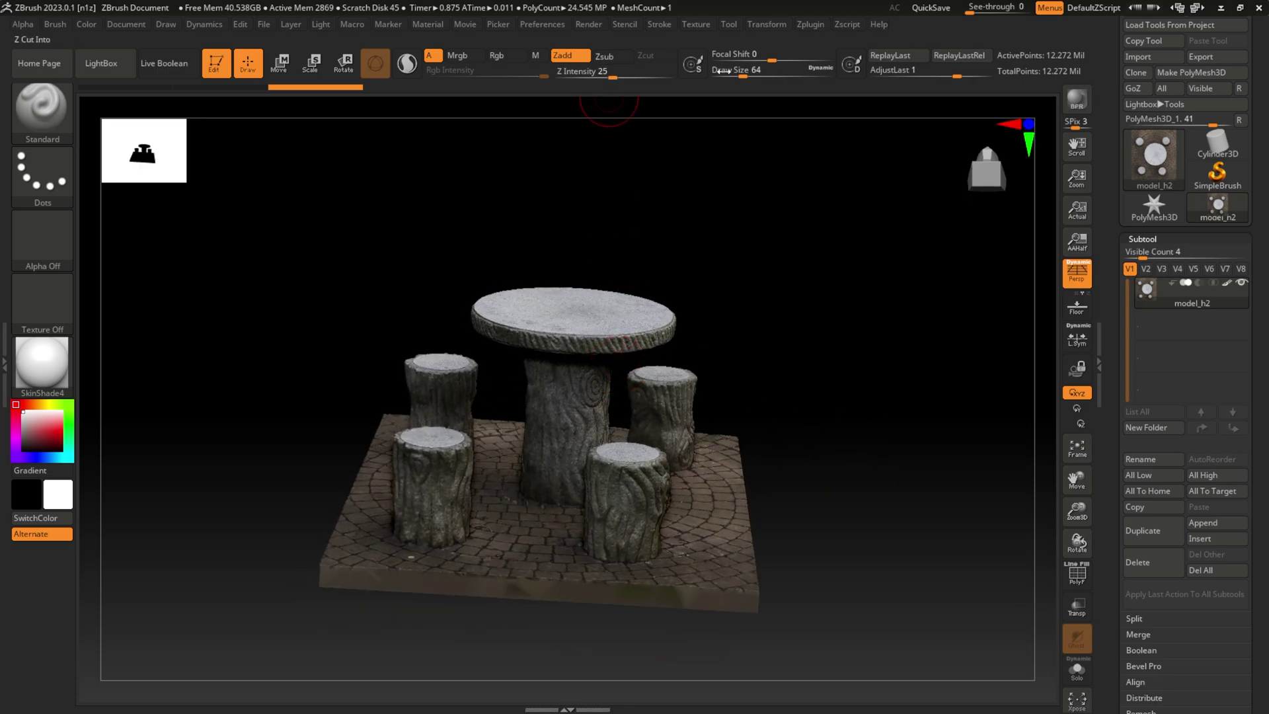
- Pre-process the current model in Decimation Master, and show its wireframe in a closer view
left_click(820, 27)
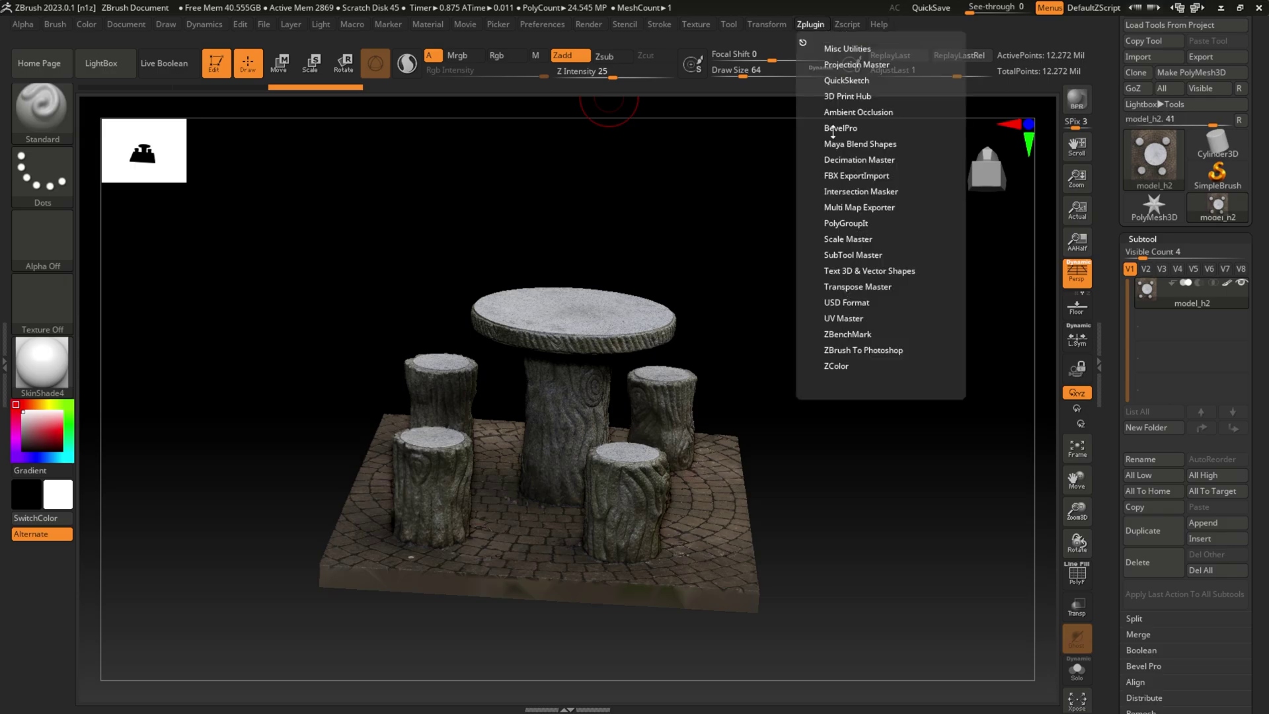
left_click(863, 160)
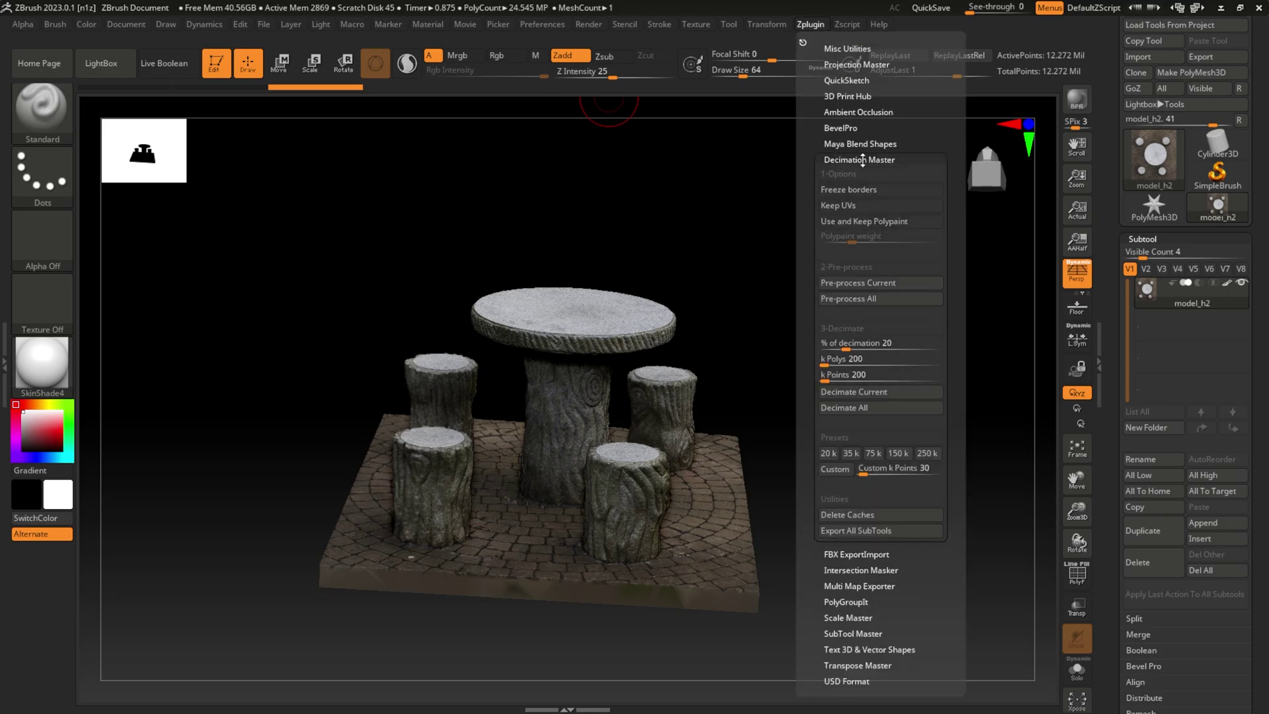
left_click(894, 283)
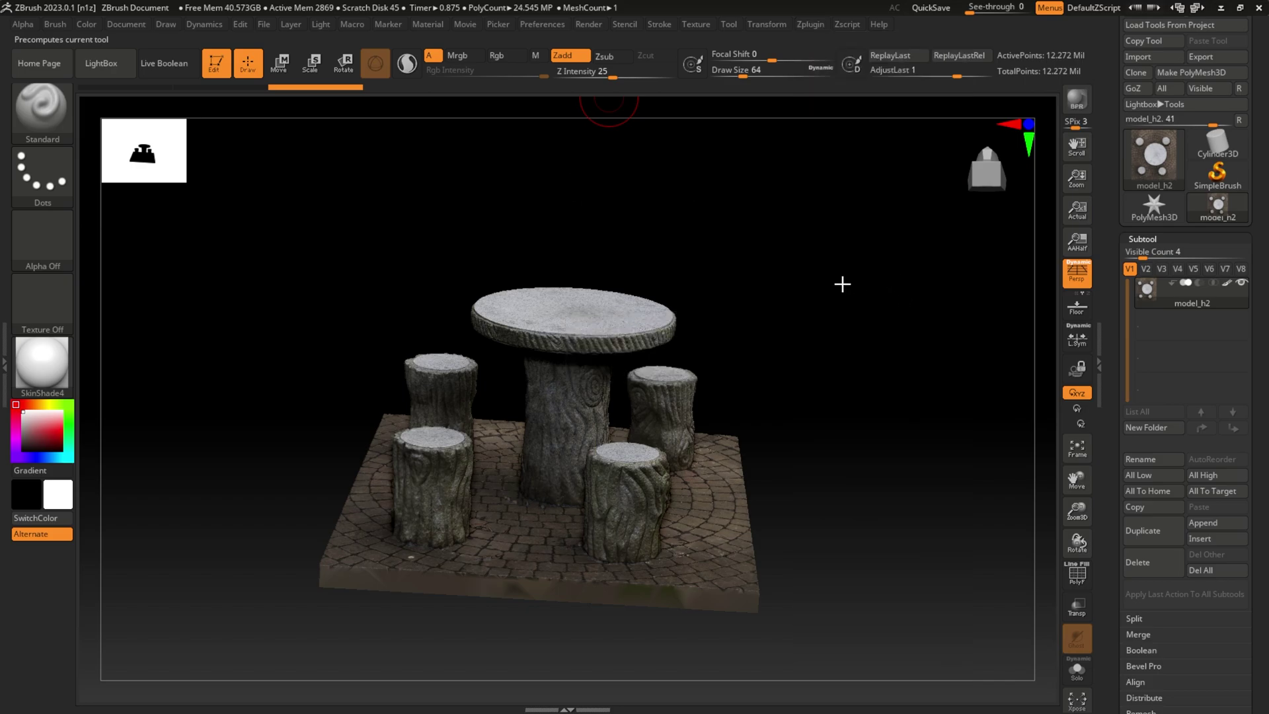
left_click(810, 24)
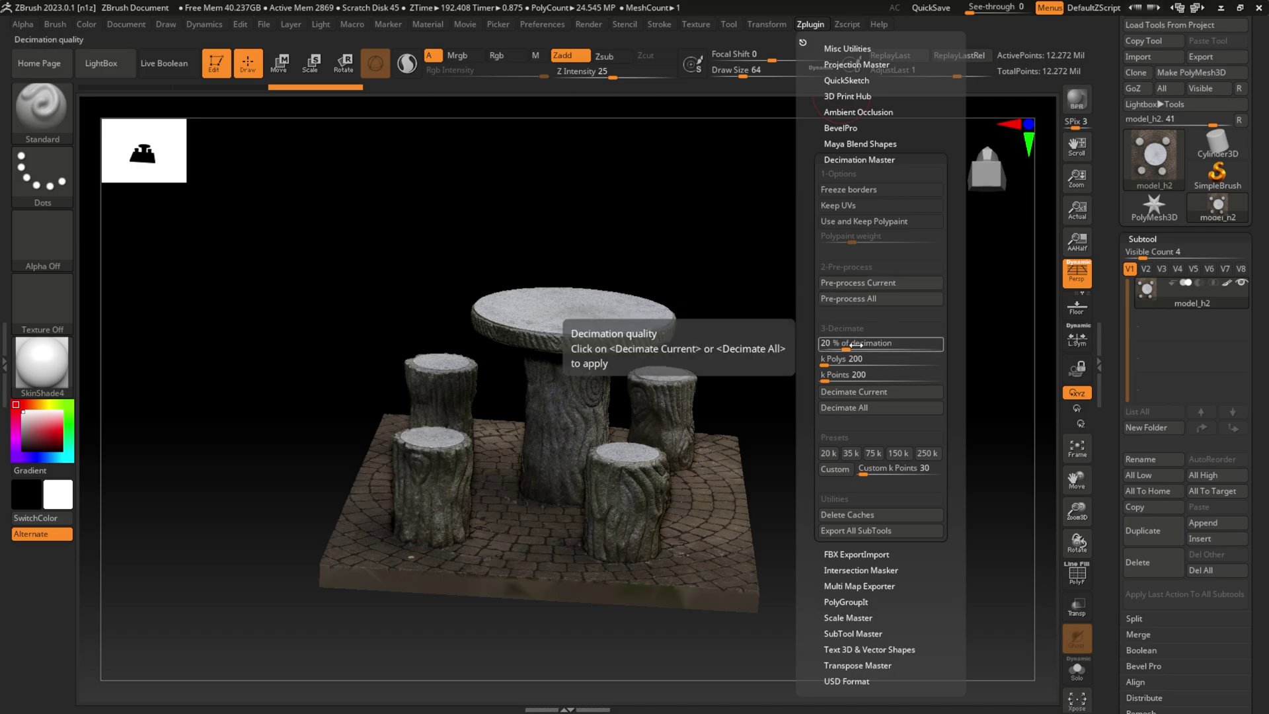
left_click(854, 391)
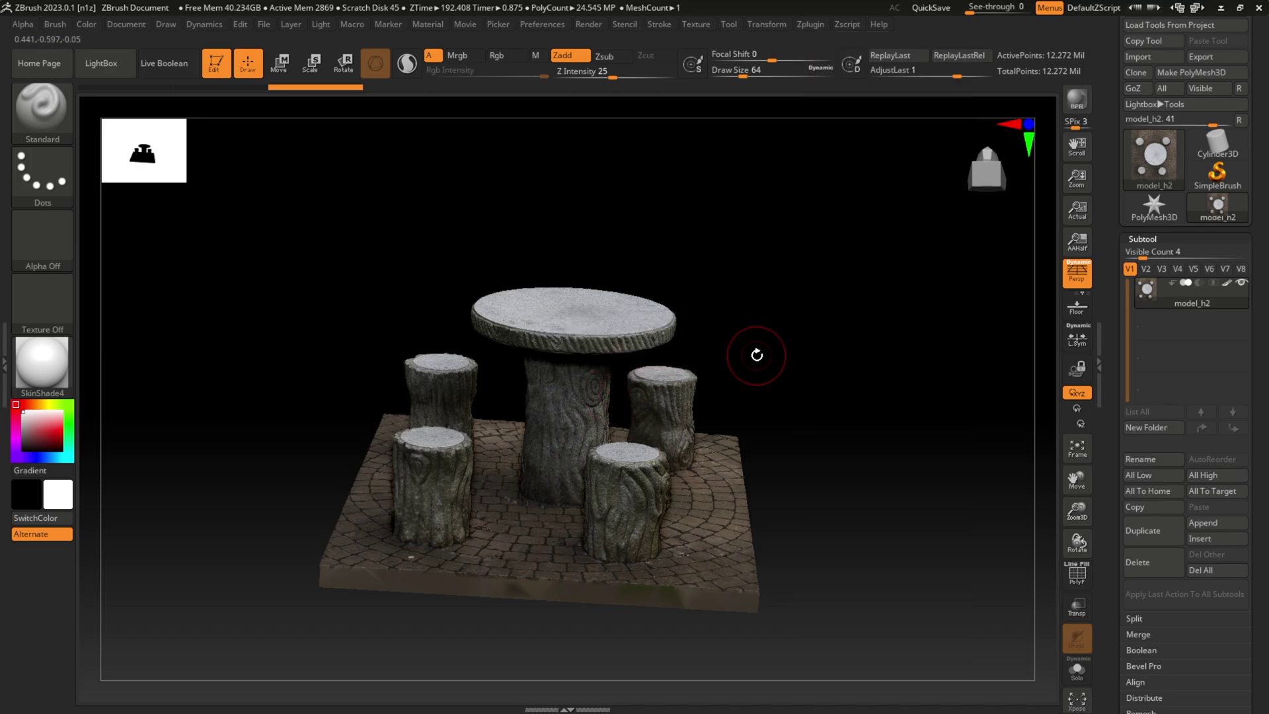
right_click_drag(701, 337, 725, 219, "ctrl")
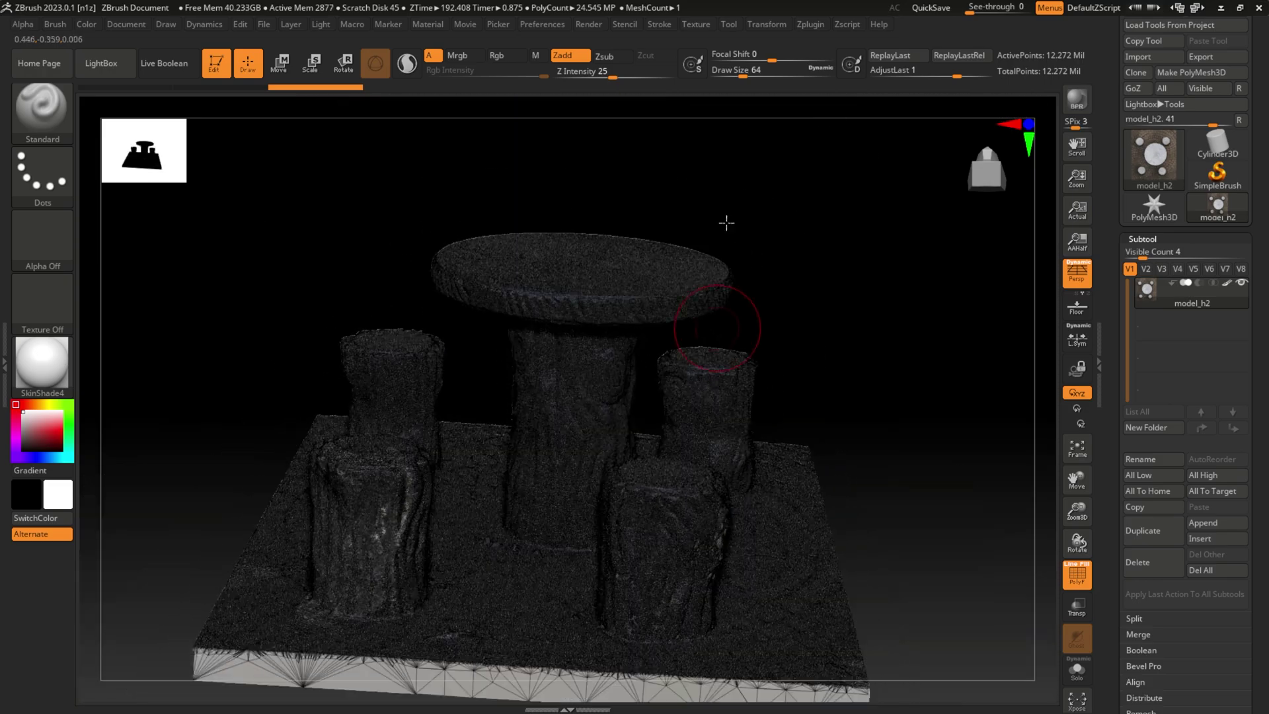
- Set the decimation percentage to 1 and decimate the current model
left_click(813, 24)
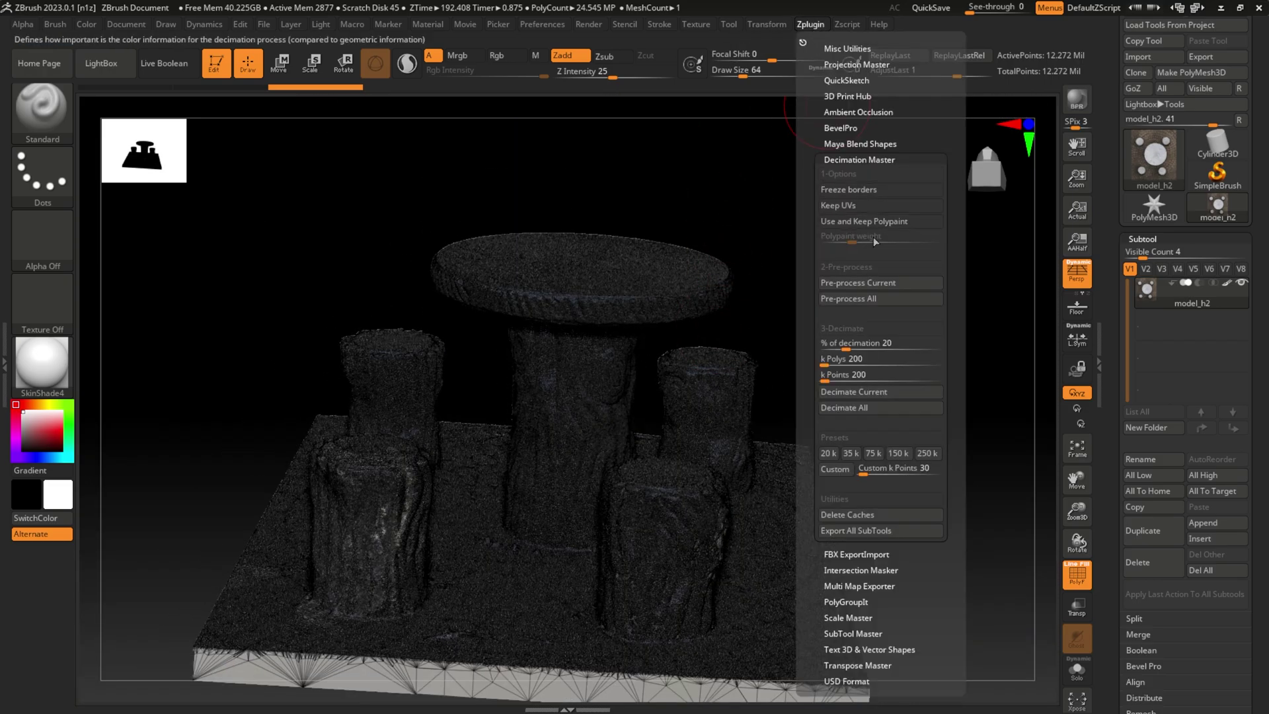
left_click(833, 343)
type("1")
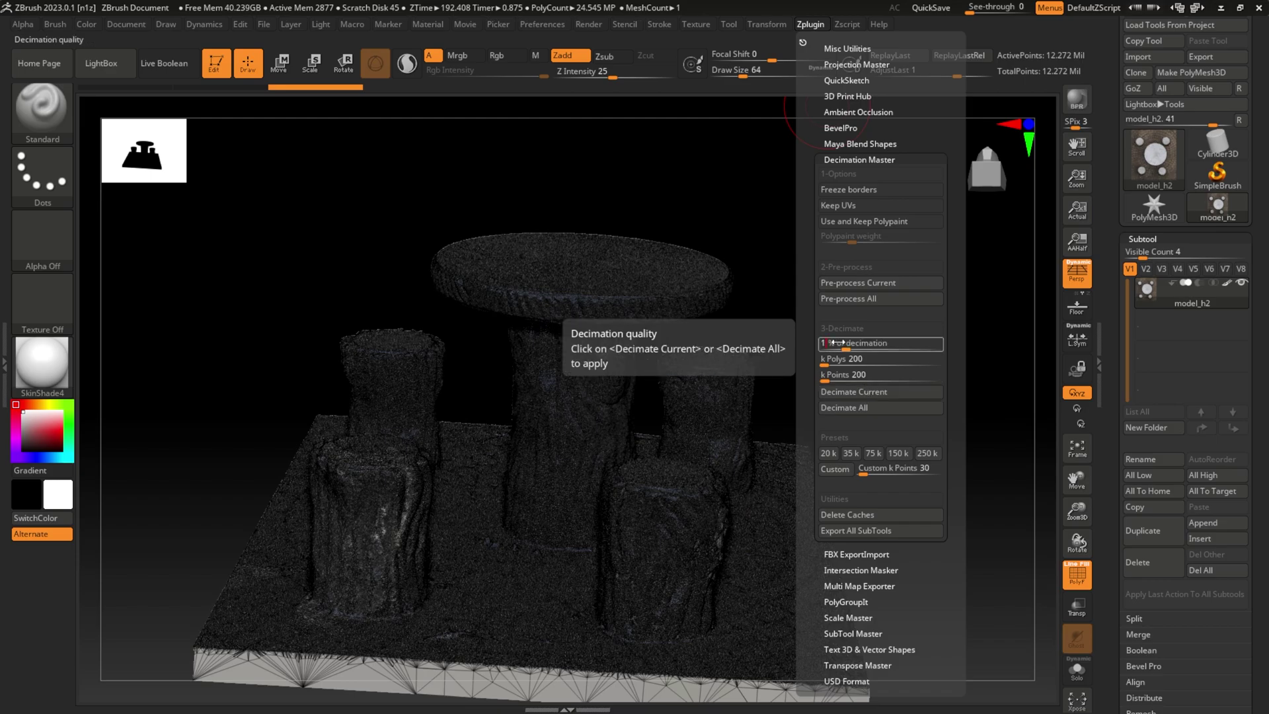
key("Return")
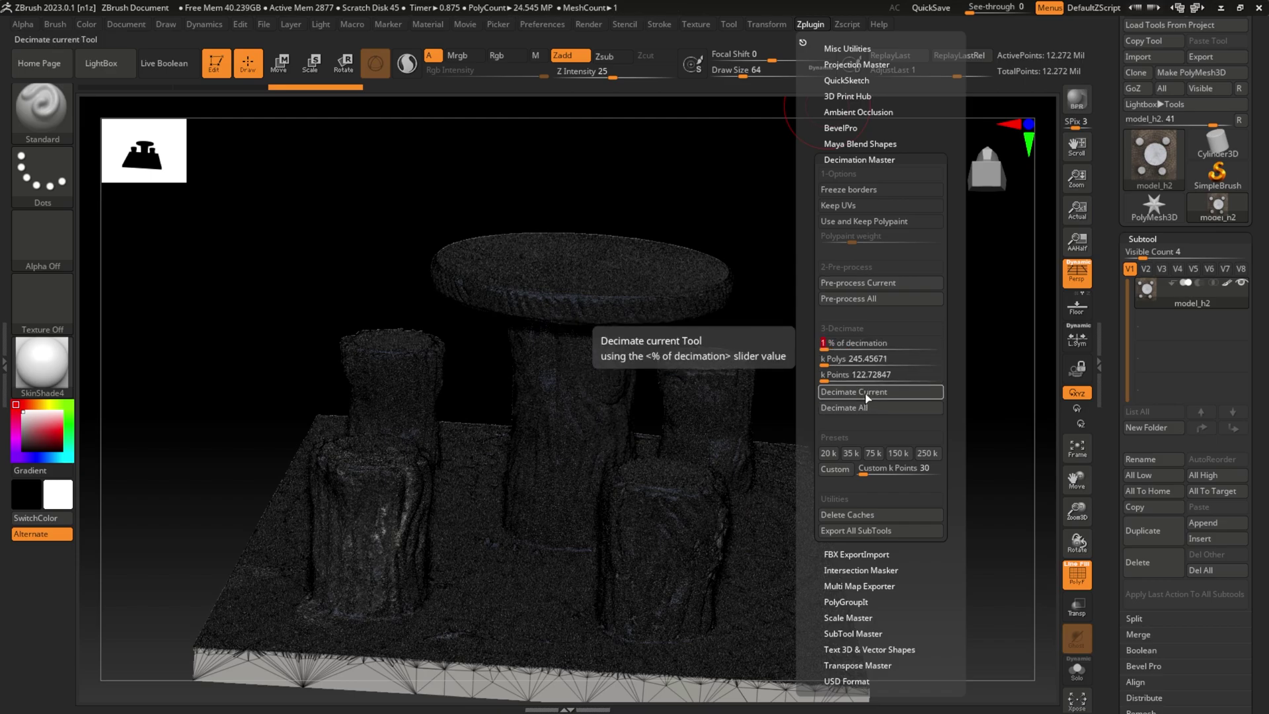
left_click(866, 394)
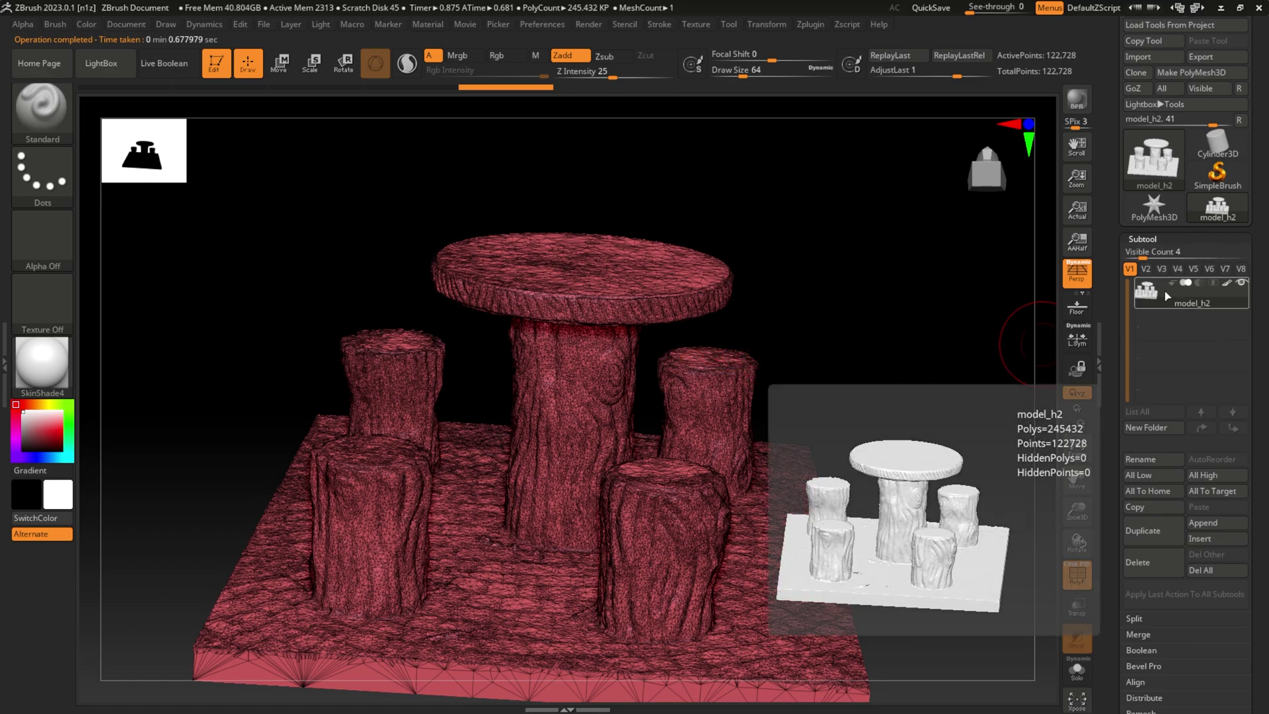
- Undo and redo the decimation to compare the dense and reduced meshes, and inspect the reduced model without its wireframe
key("ctrl")
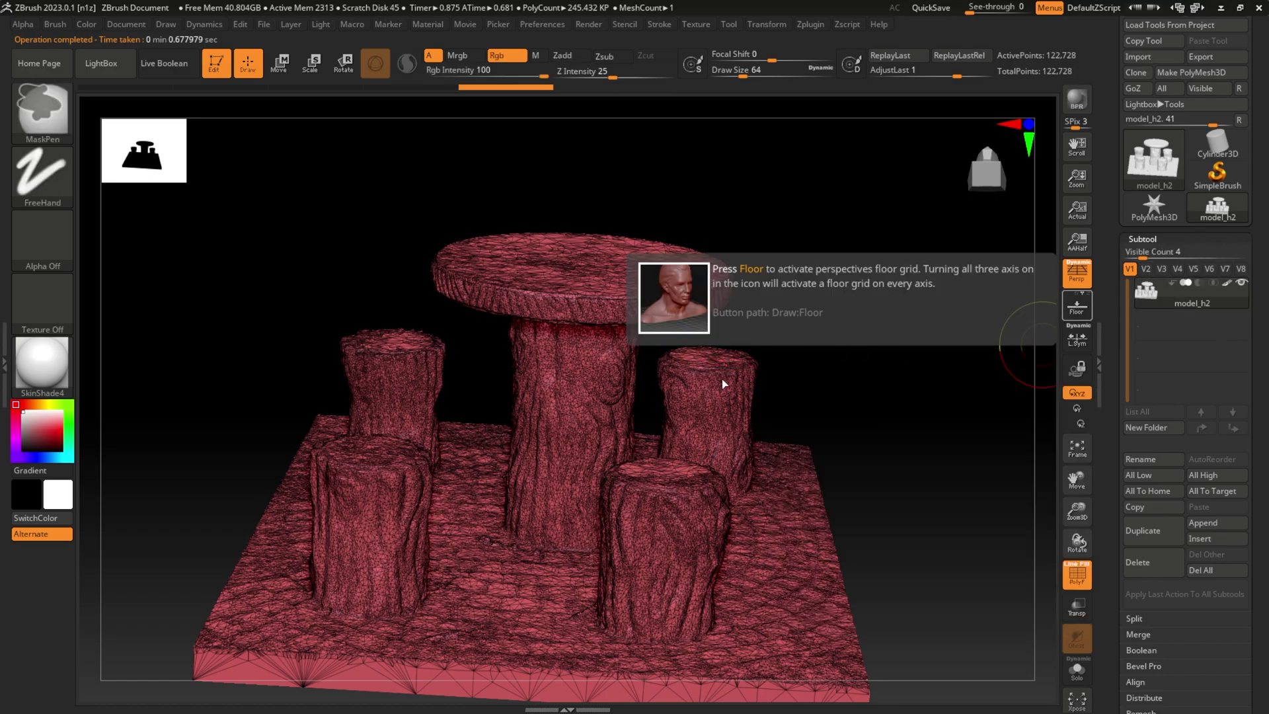
key("ctrl+z")
mouse_move(1207, 287)
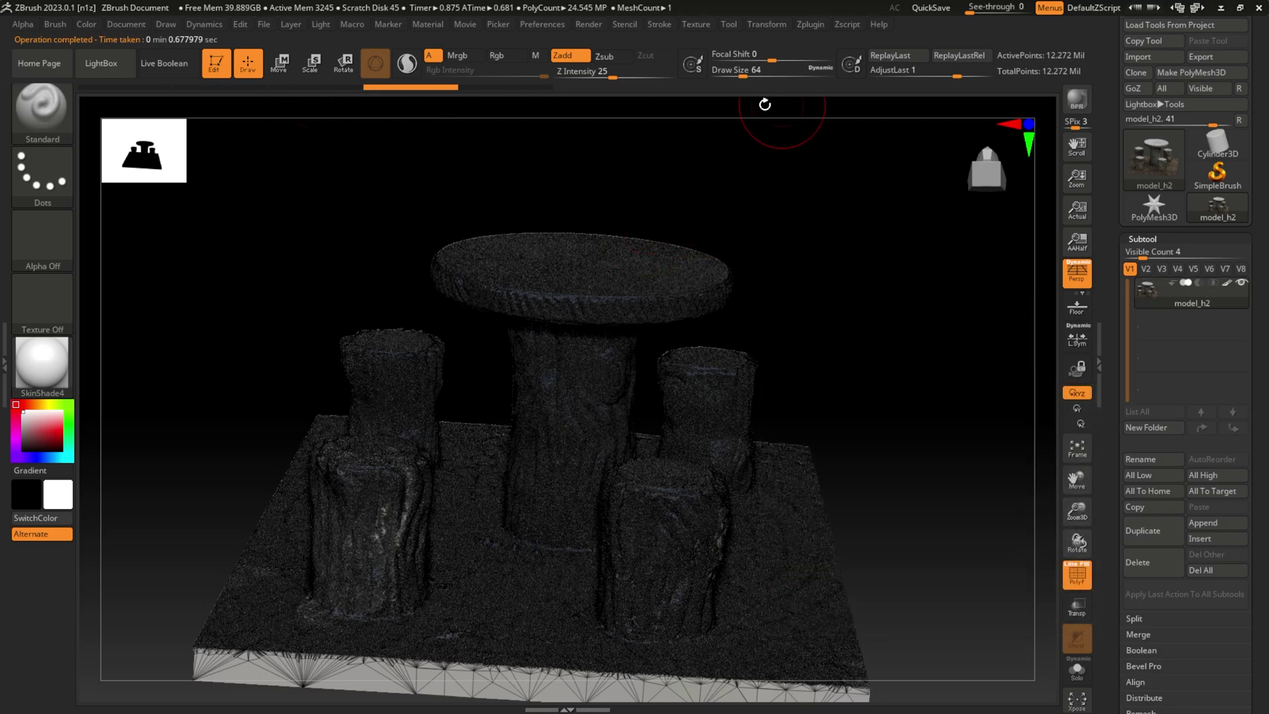
key("ctrl+shift+z")
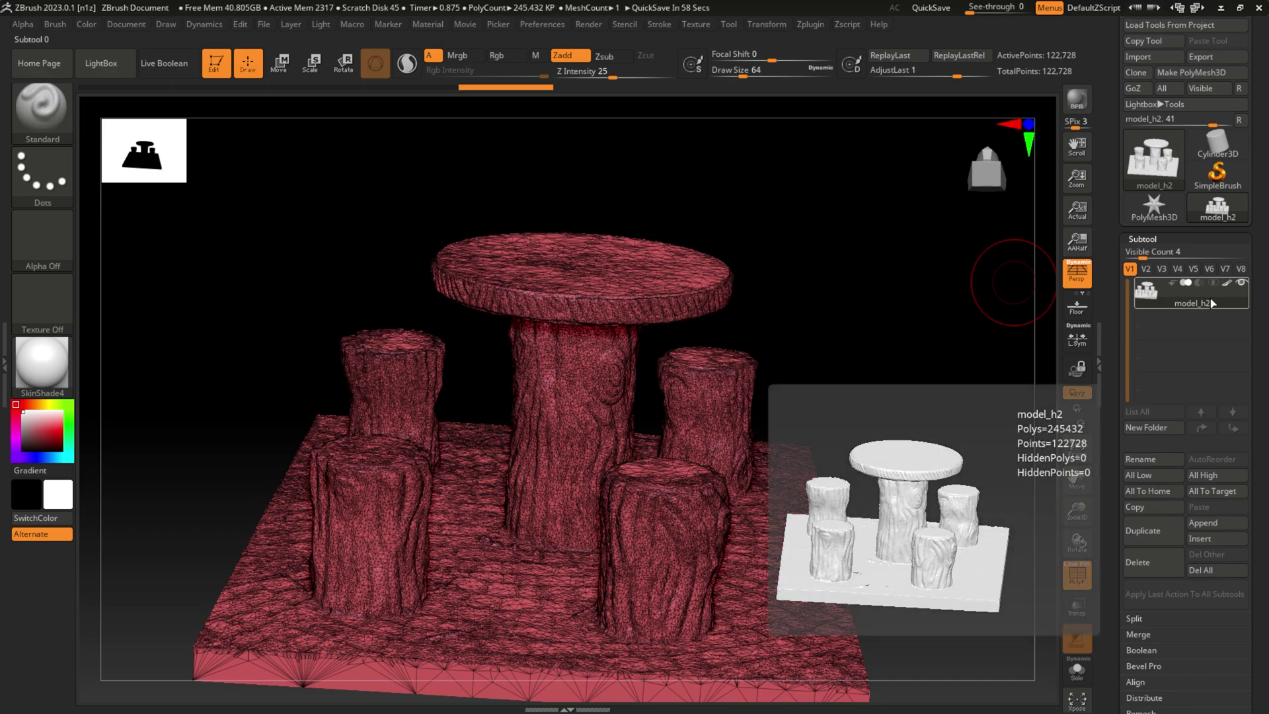
mouse_move(807, 320)
left_mouse_down()
mouse_move(802, 341)
mouse_move(806, 323)
left_mouse_up()
left_click_drag(834, 324, 857, 310)
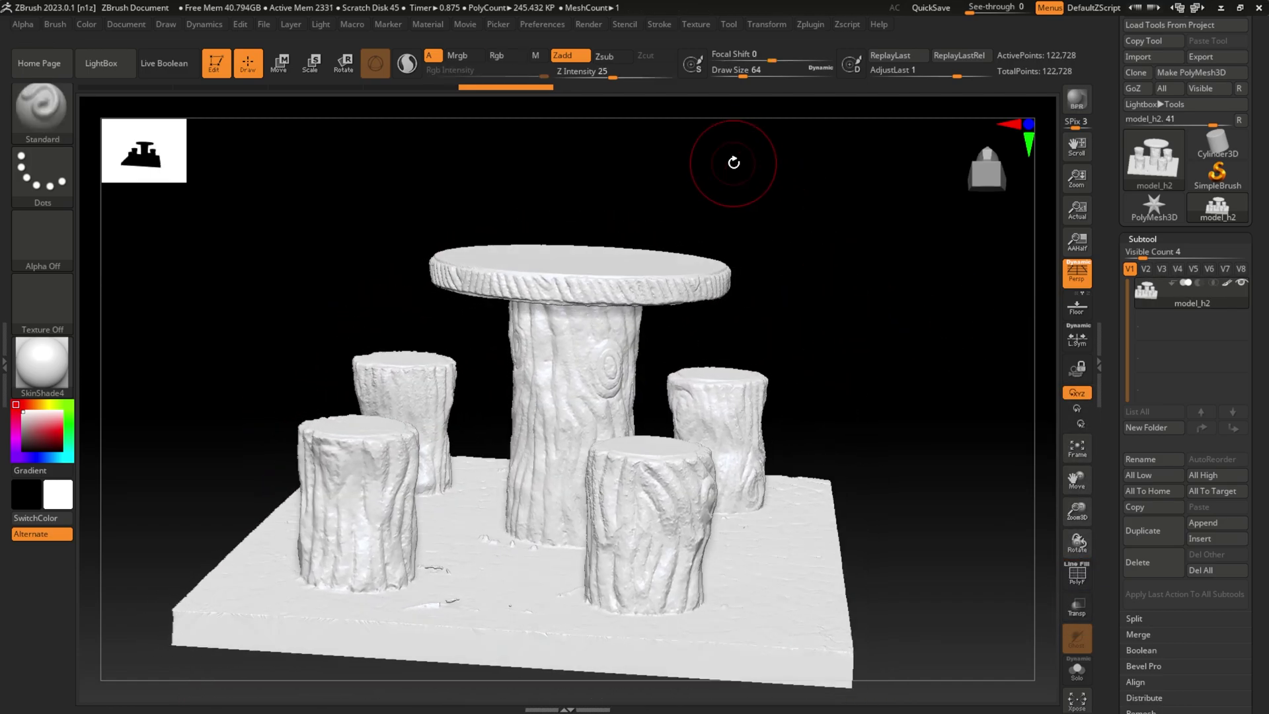
- Pre-process the reduced model again, decimate it to half its points, and show its wireframe
left_click(812, 26)
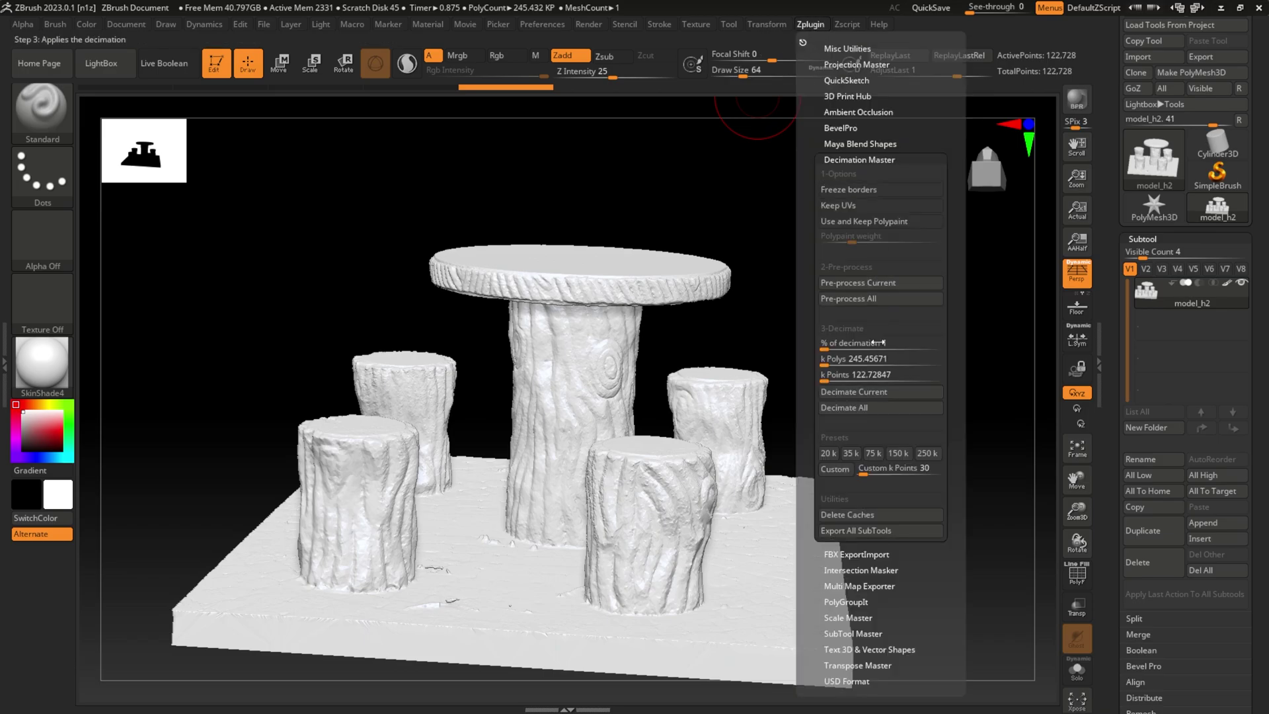
left_click(876, 283)
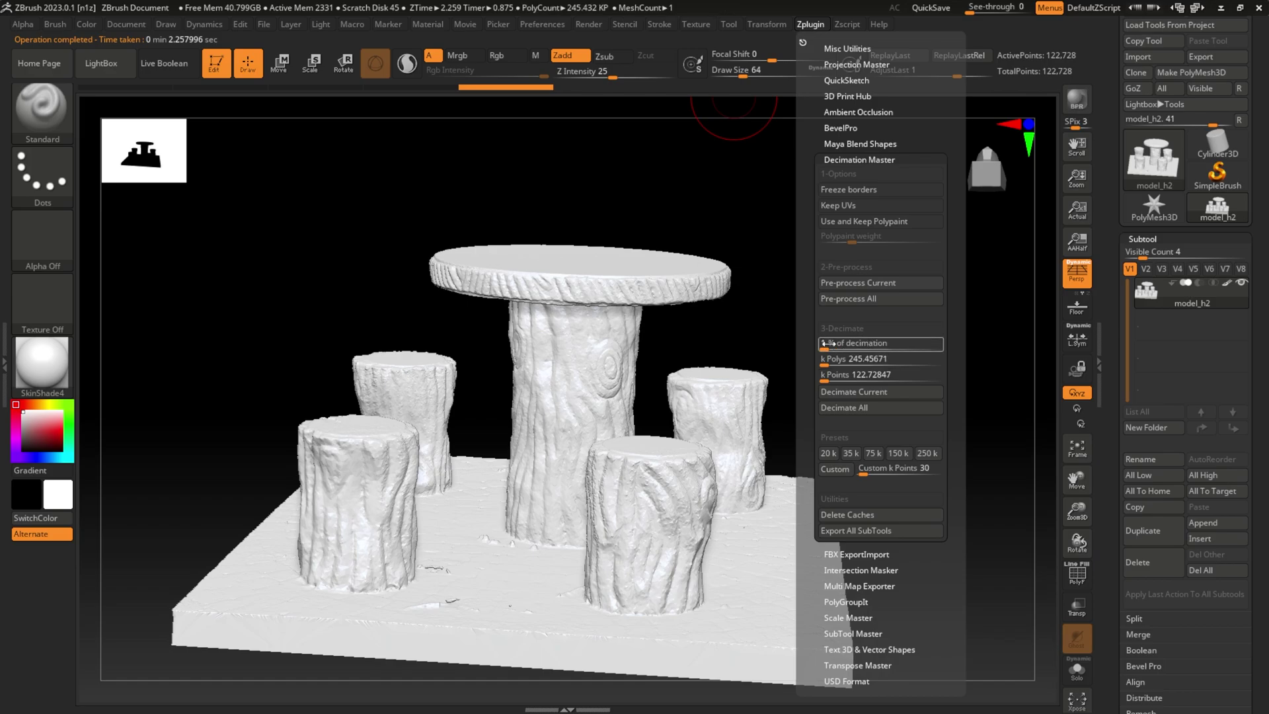
left_click_drag(830, 343, 882, 343)
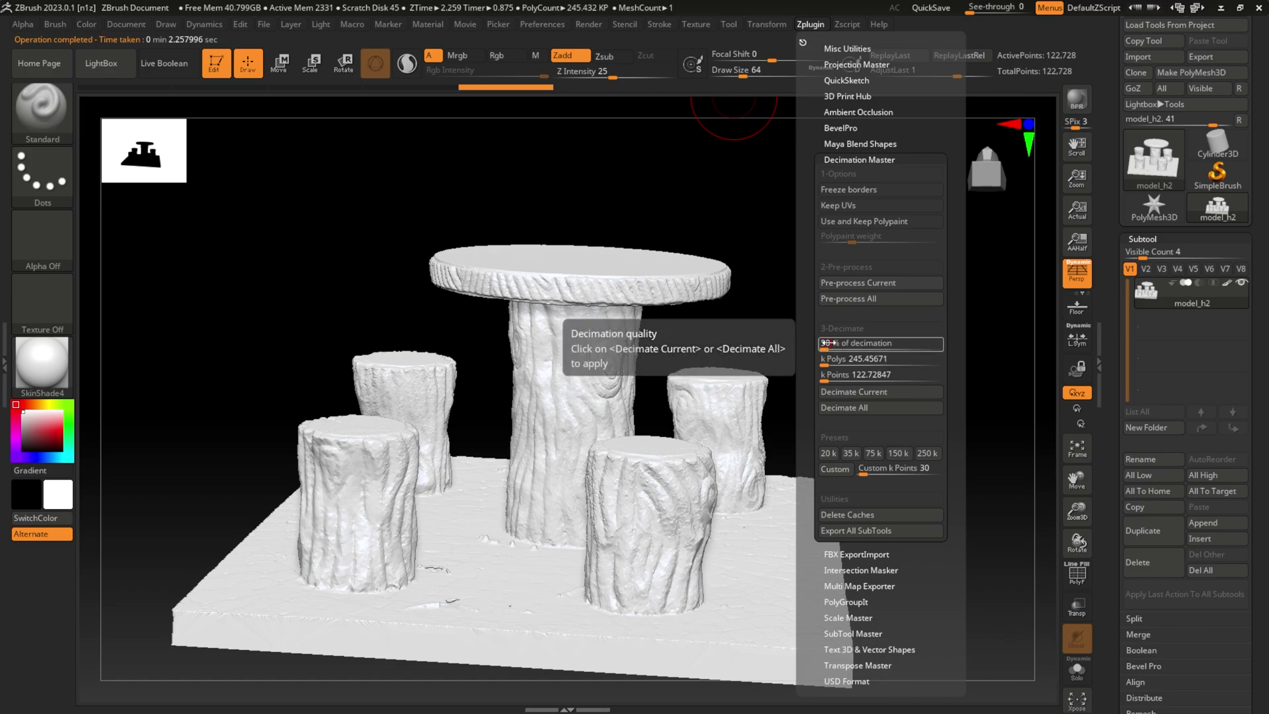
left_click(886, 393)
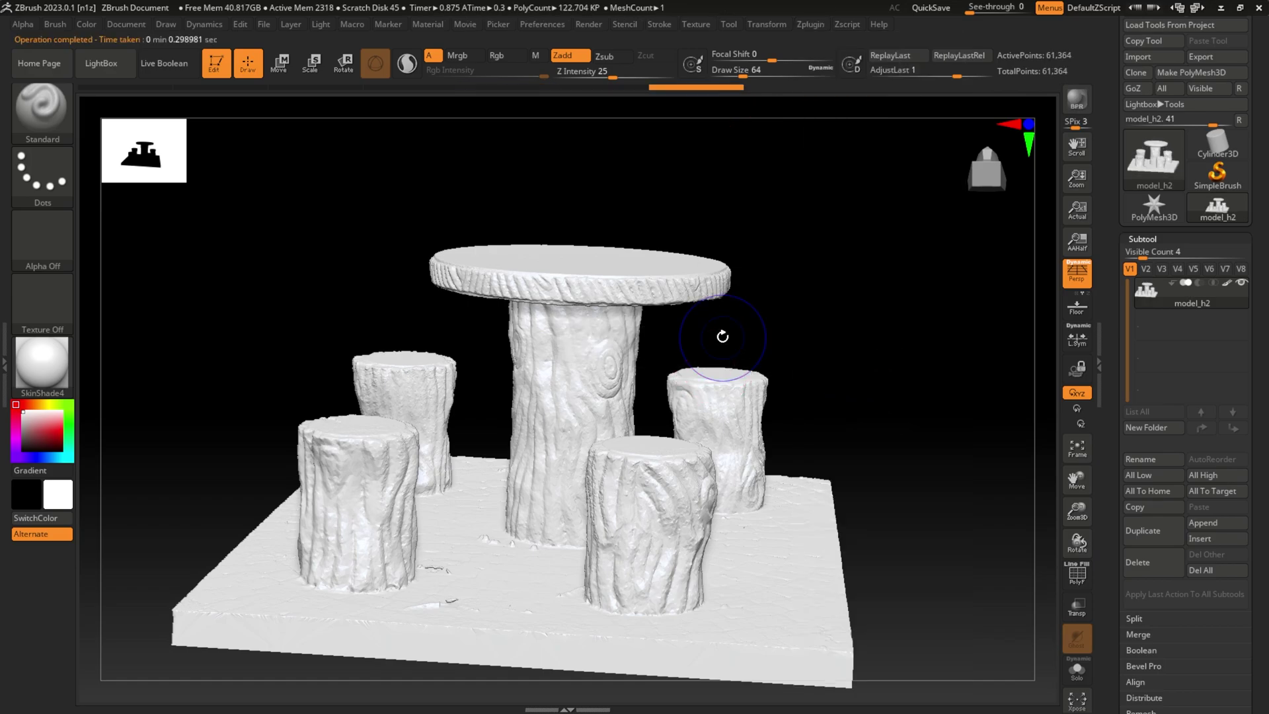
key("shift+f")
mouse_move(1201, 303)
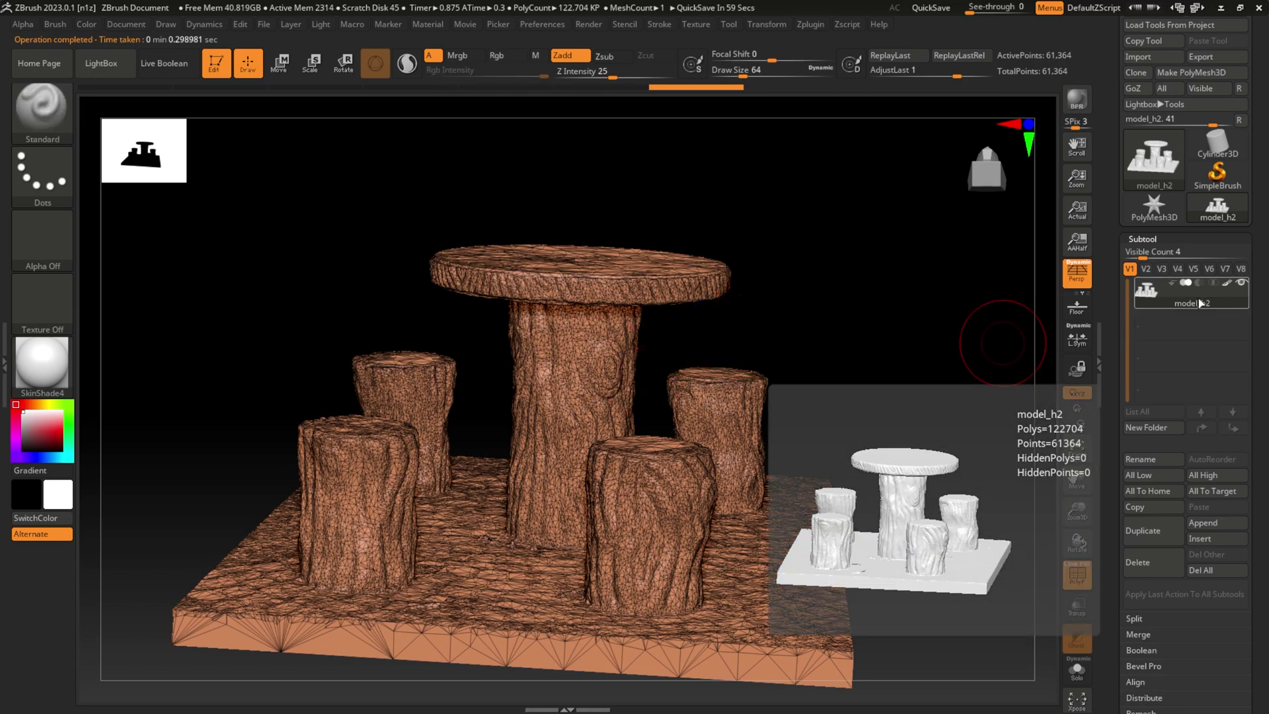
- Decimate the model further at 20 percent, and view the result with the wireframe hidden
left_click(810, 25)
left_click_drag(868, 342, 829, 343)
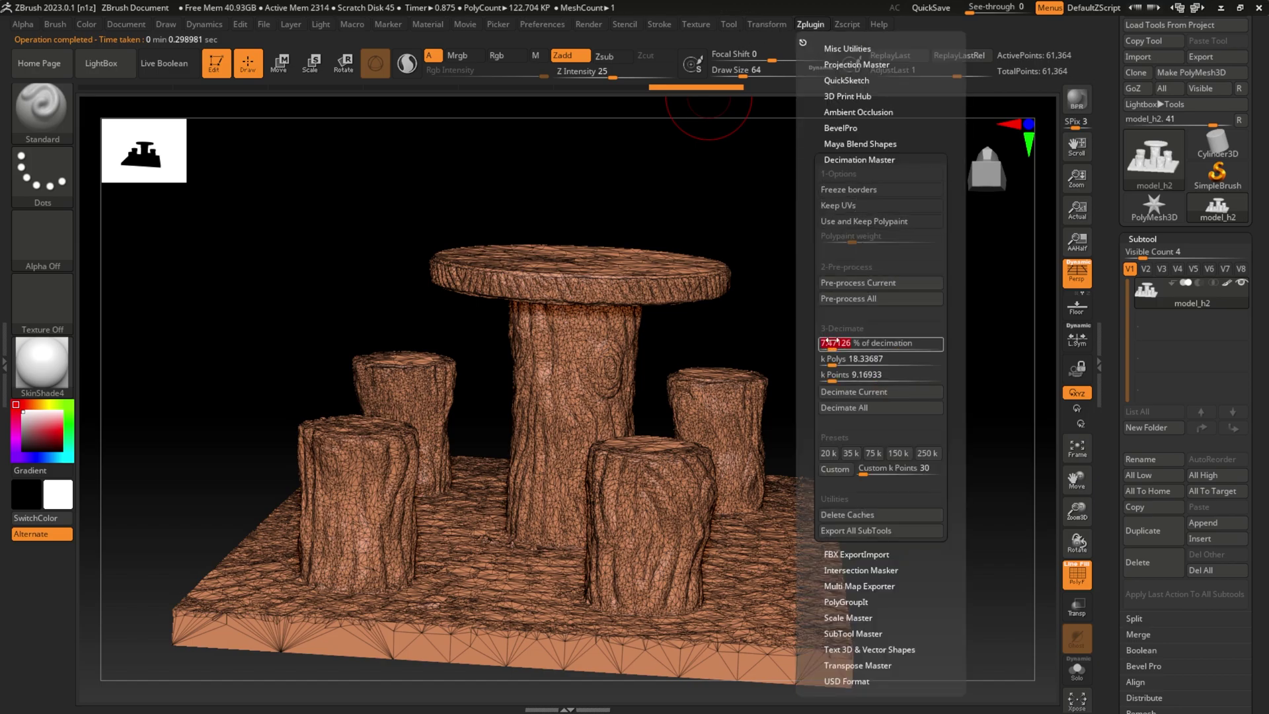
type("20")
key("Return")
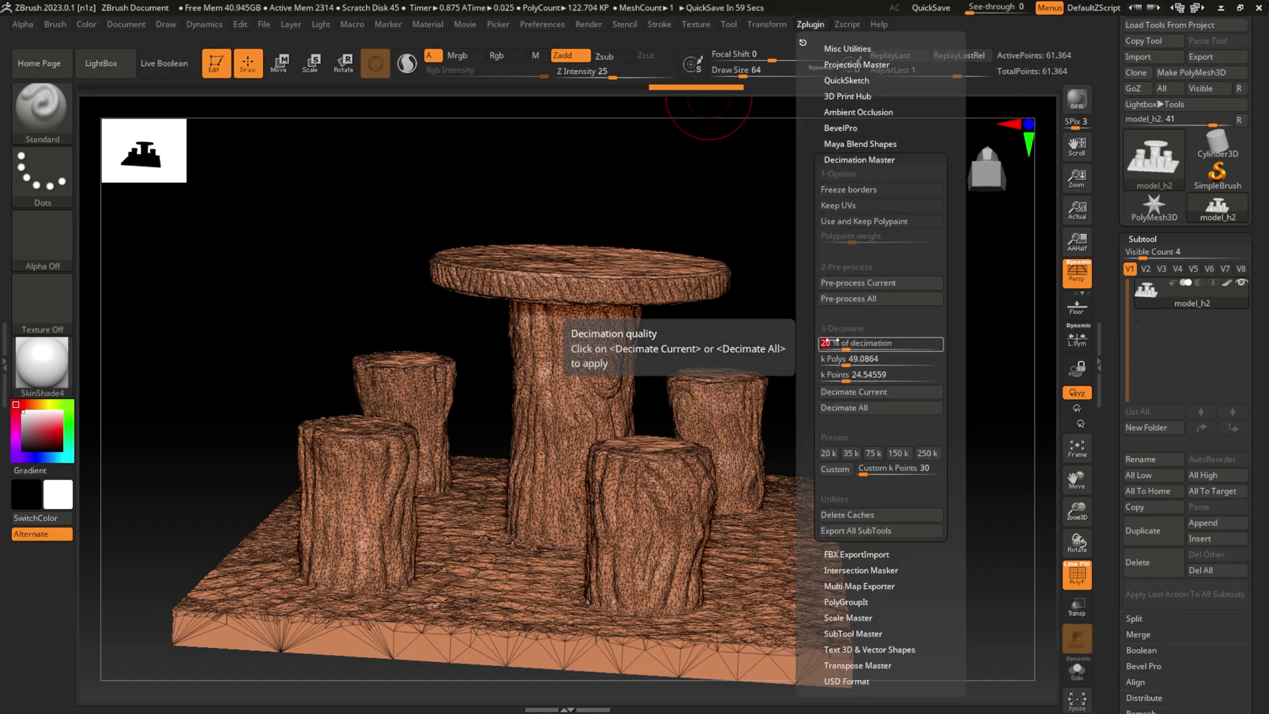
left_click(889, 394)
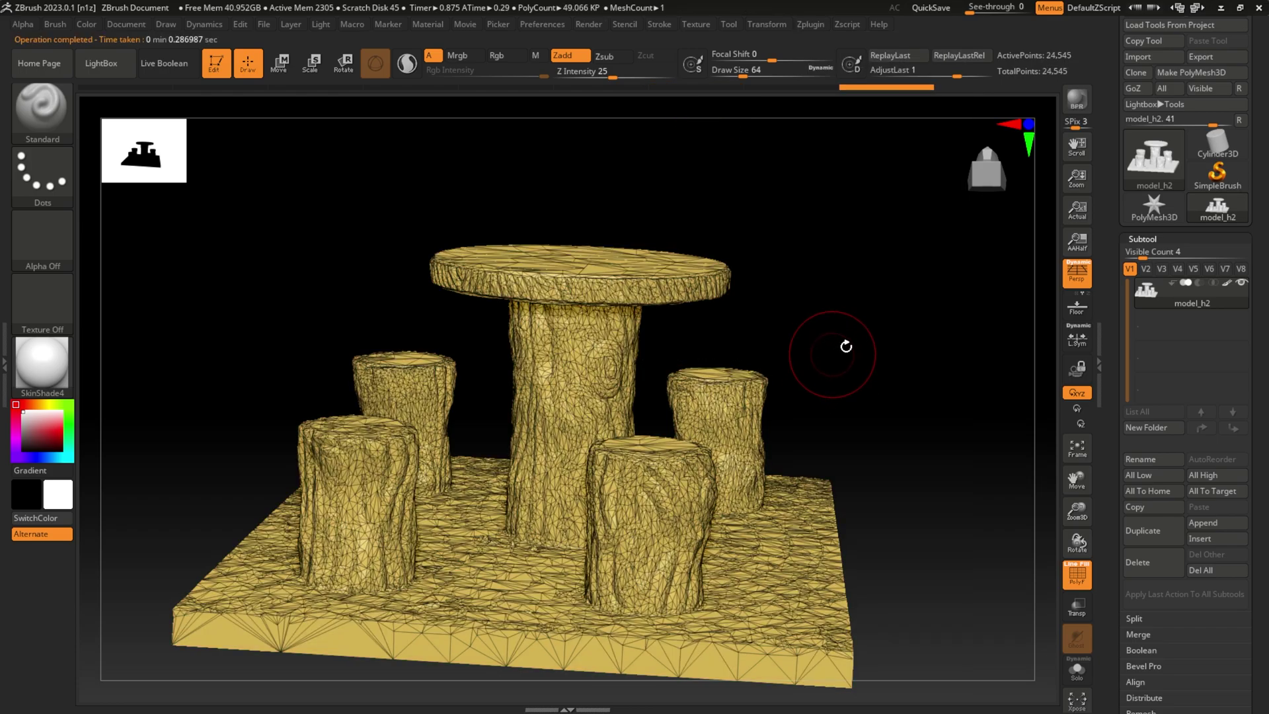
key("shift")
key("shift+f")
mouse_move(816, 291)
left_mouse_down()
mouse_move(816, 320)
mouse_move(814, 289)
left_mouse_up()
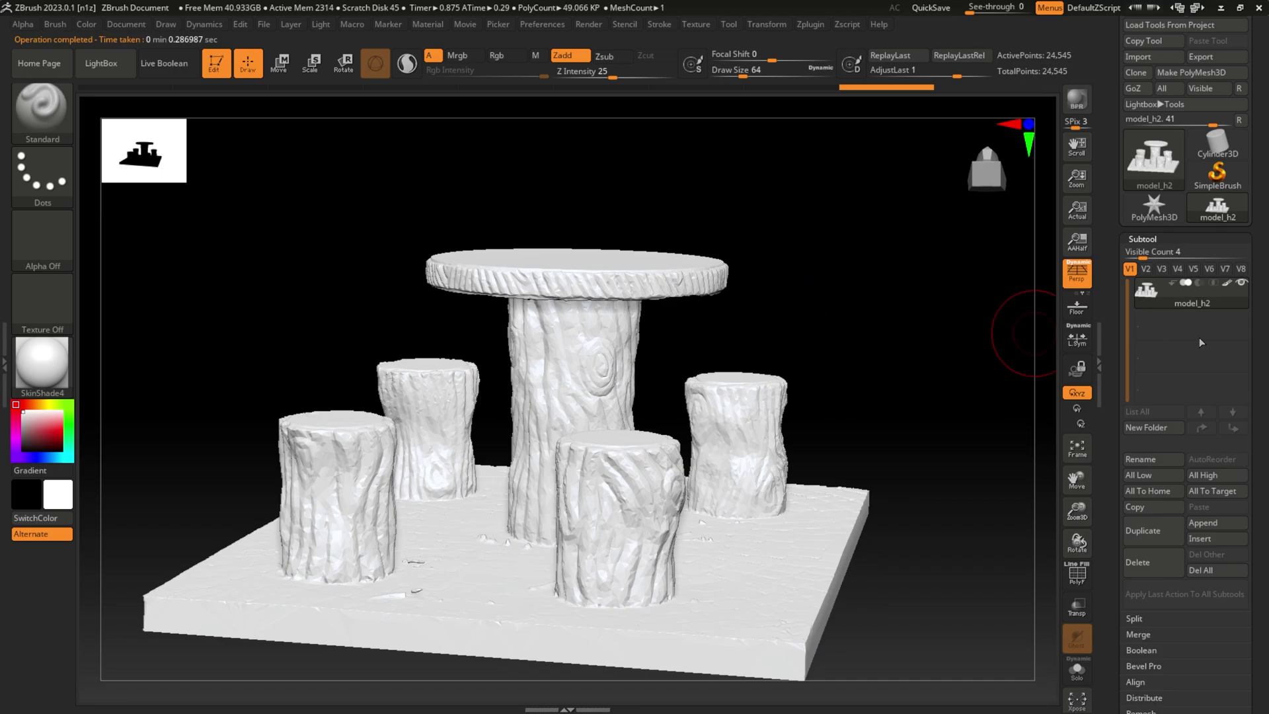
mouse_move(1188, 283)
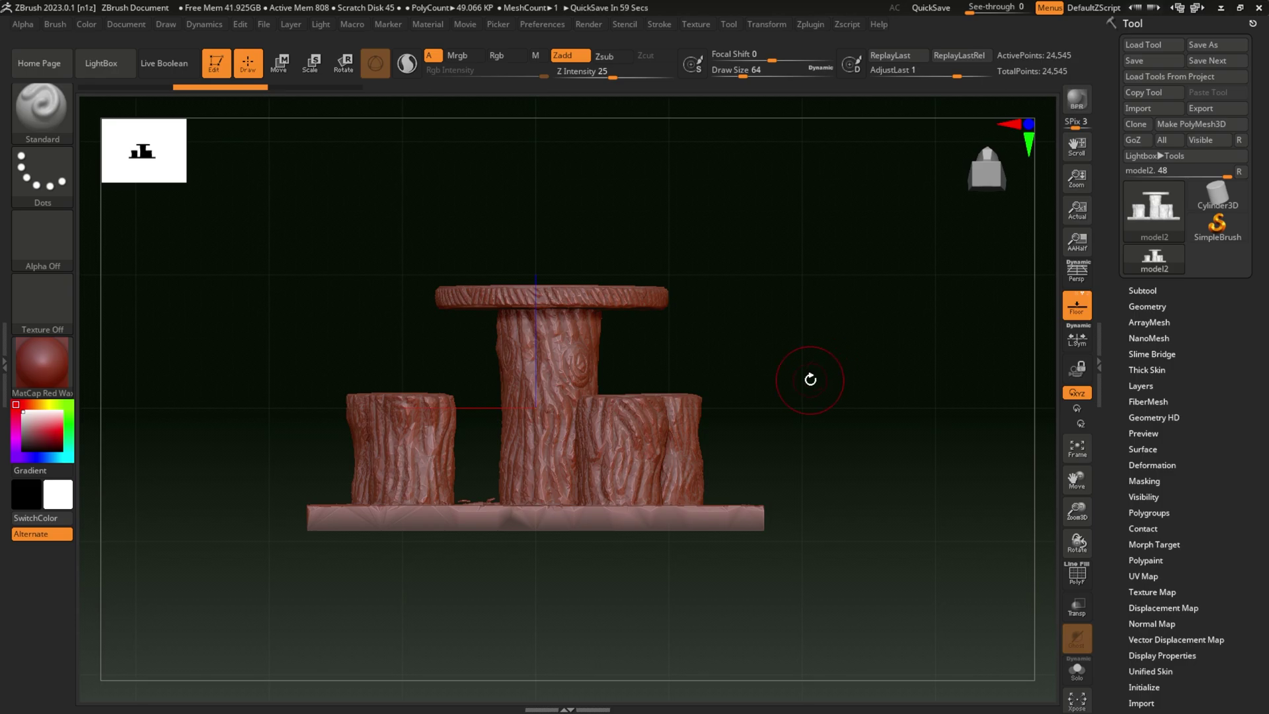
- Cut off the lower part of model2's base by deleting its hidden geometry, keeping only the paved surface
mouse_move(805, 363)
left_mouse_down()
mouse_move(807, 394)
mouse_move(805, 272)
mouse_move(802, 391)
mouse_move(842, 503)
left_mouse_up()
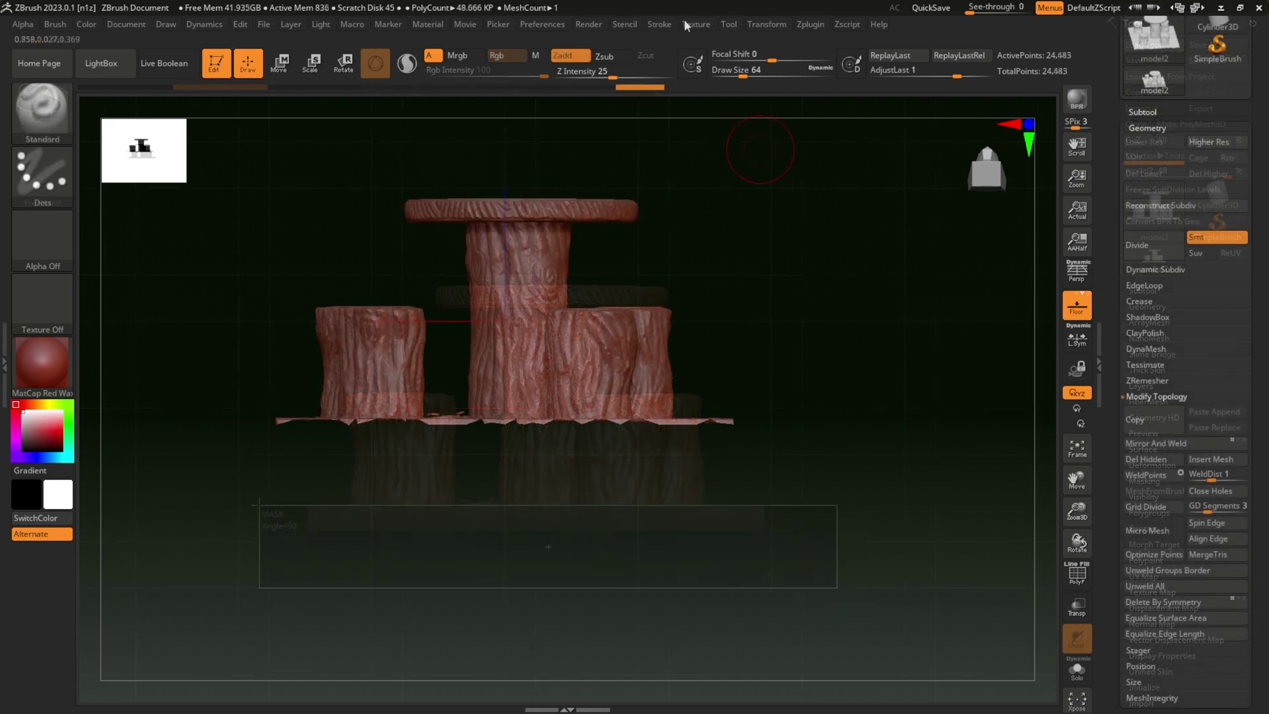
left_click_drag(822, 199, 822, 210)
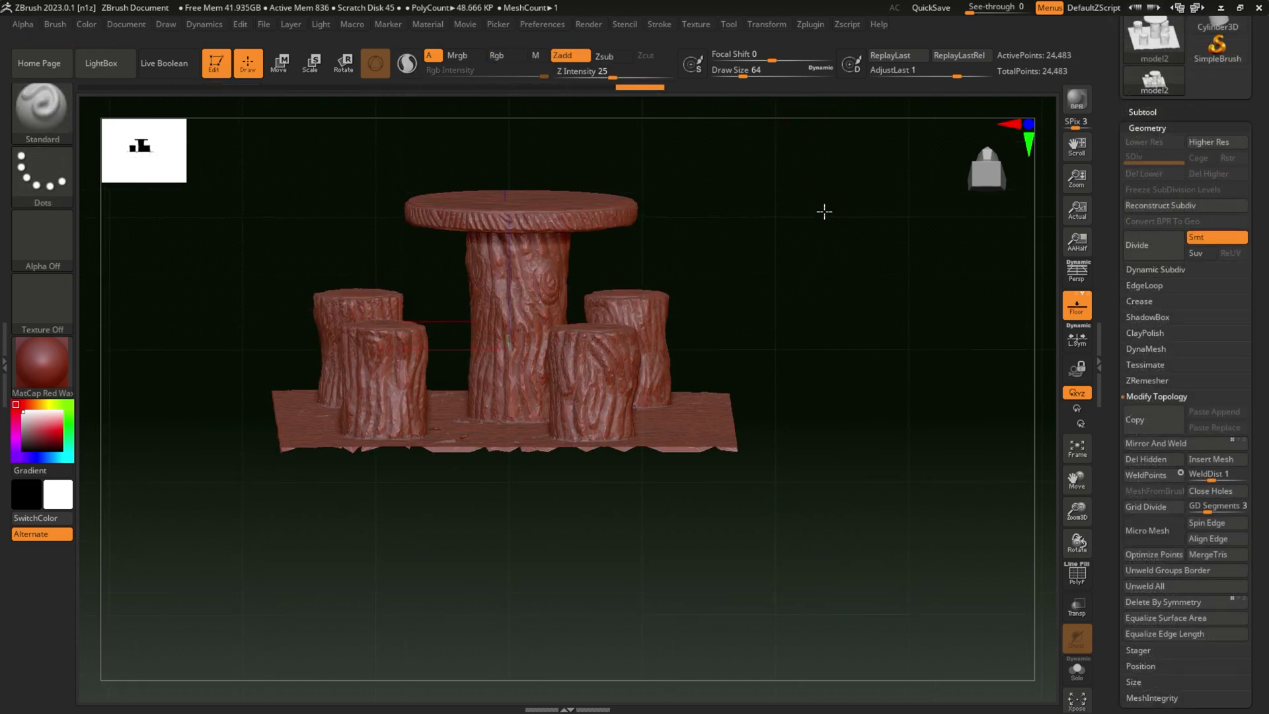
- Turn off symmetry in UV Master, and split the model into separate polygroups for the tabletop, table leg, stools and floor
left_click(810, 25)
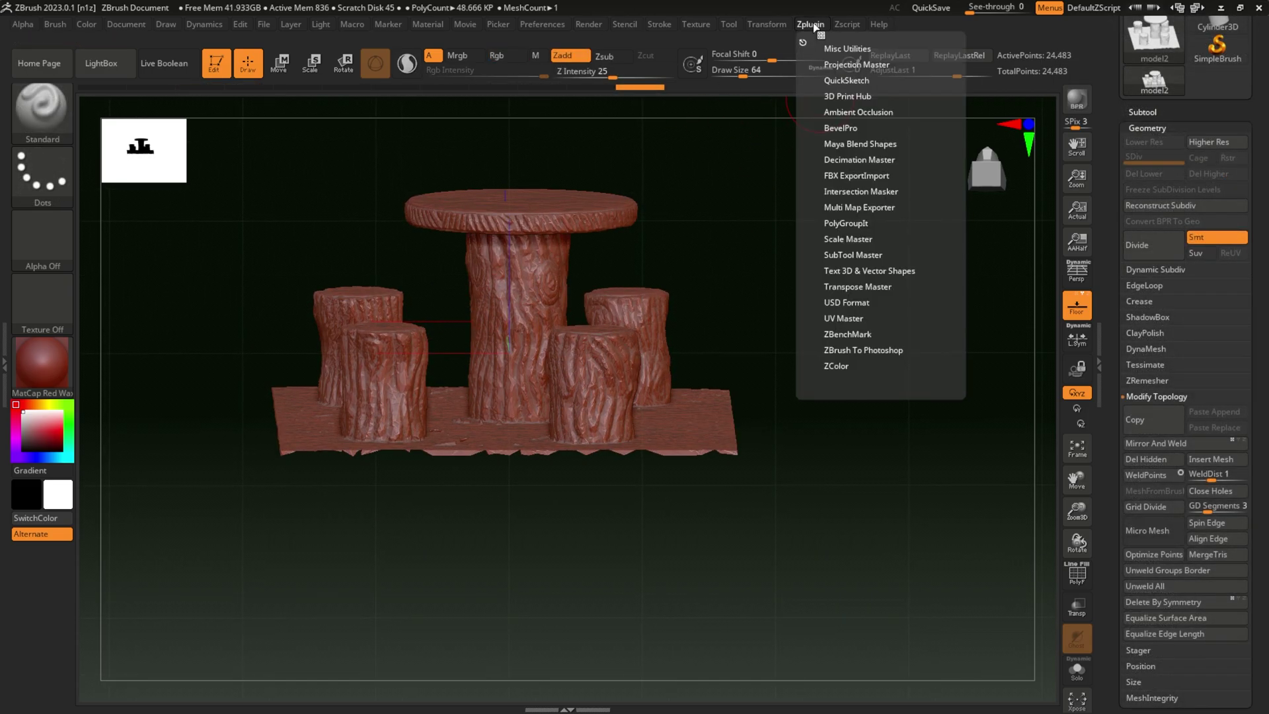
left_click(850, 319)
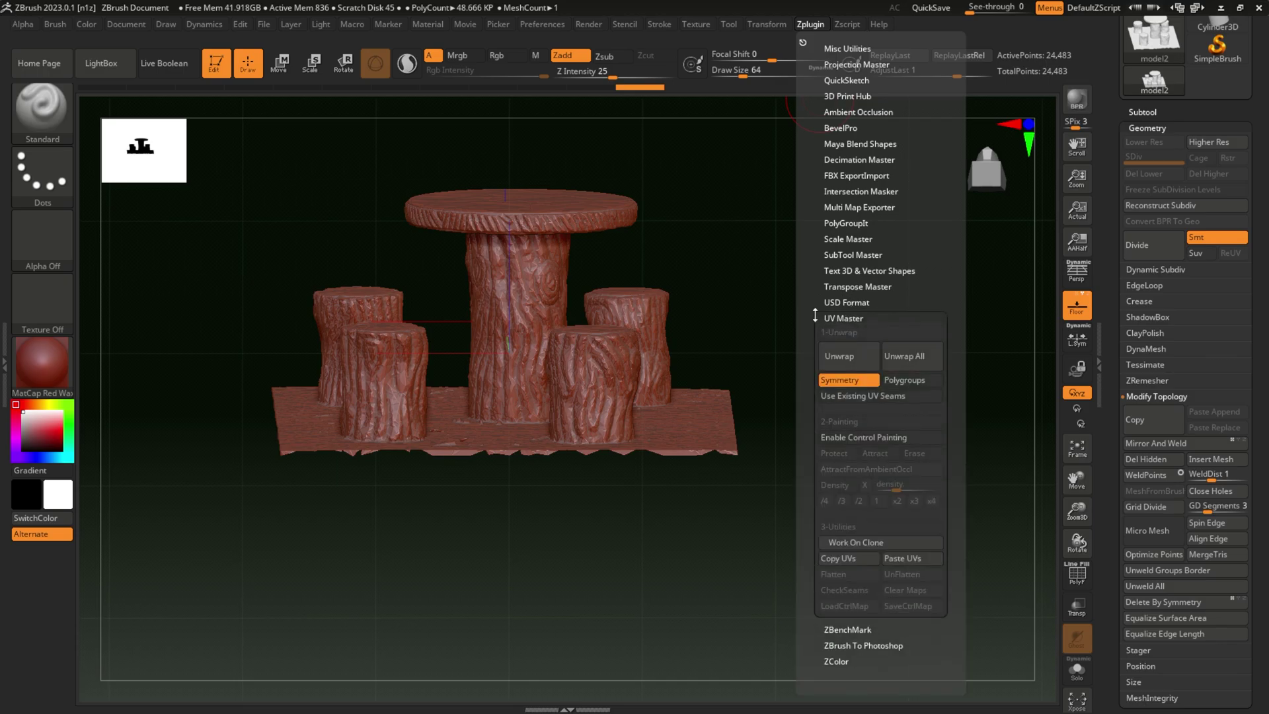
left_click(858, 380)
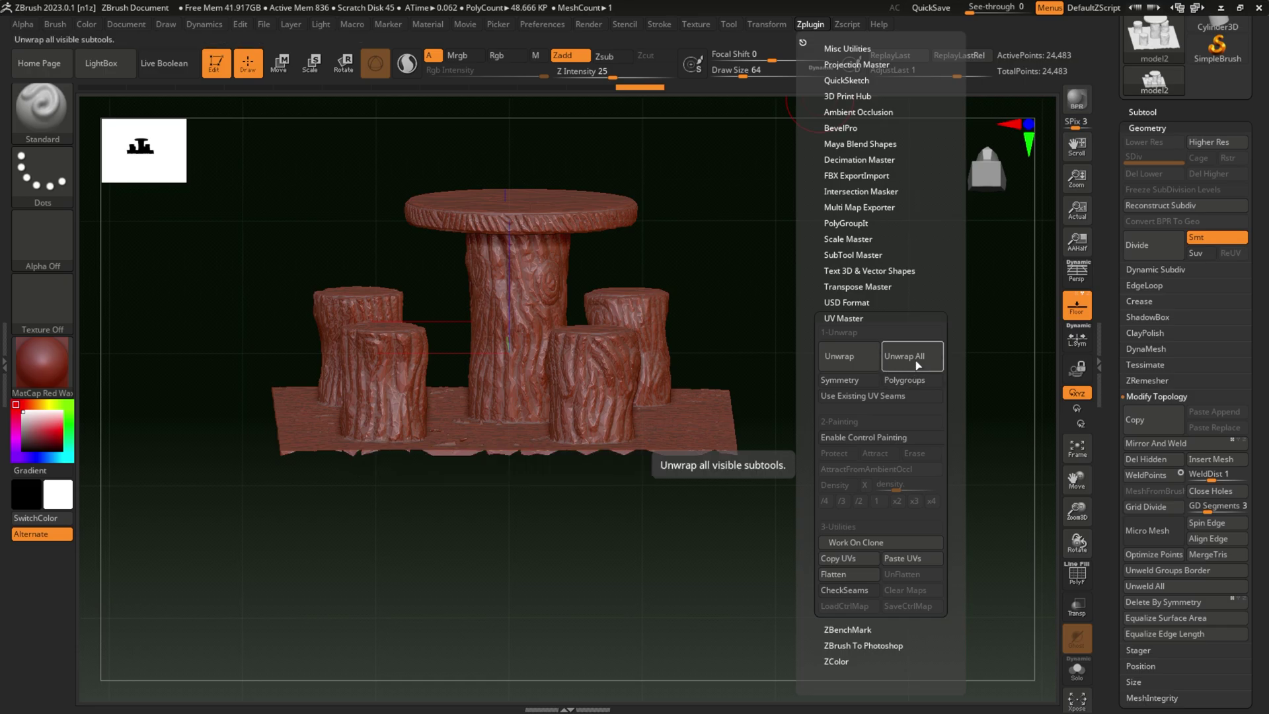
left_click_drag(721, 218, 721, 297)
left_click_drag(665, 554, 534, 438, "ctrl+shift")
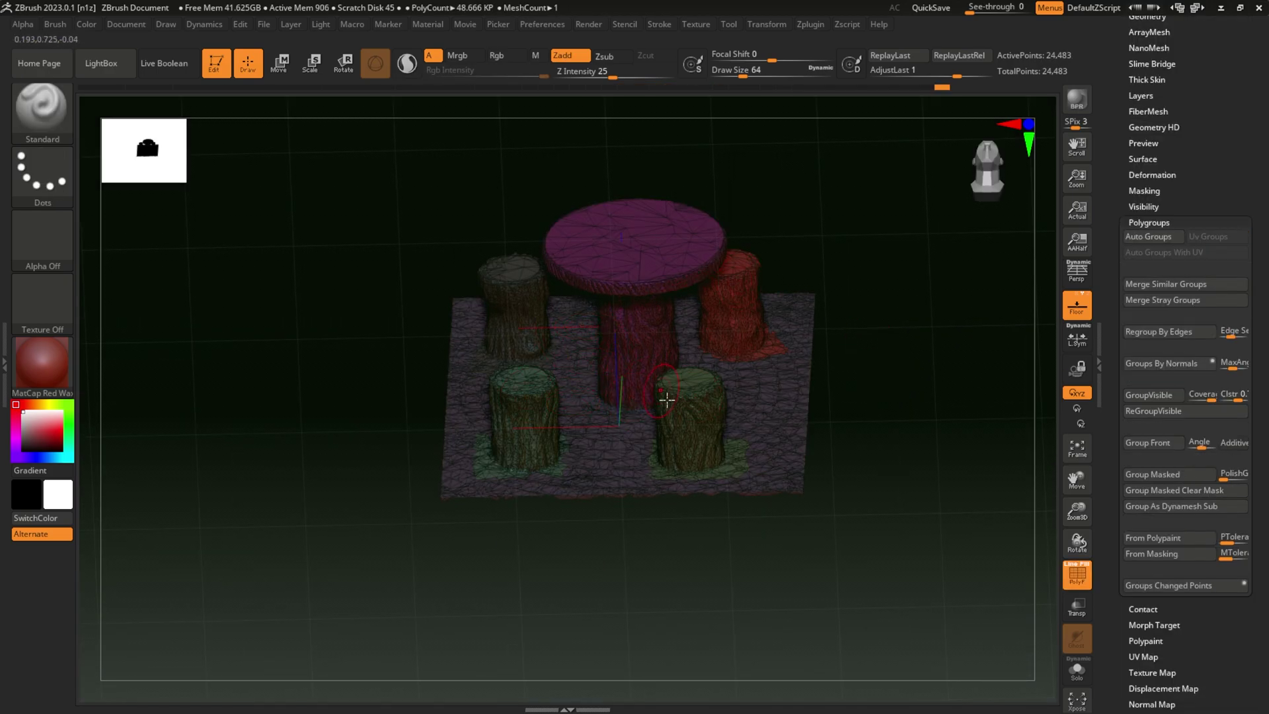
- Unwrap the model in UV Master with Polygroups enabled, and flatten it to display the UV islands
left_click(811, 24)
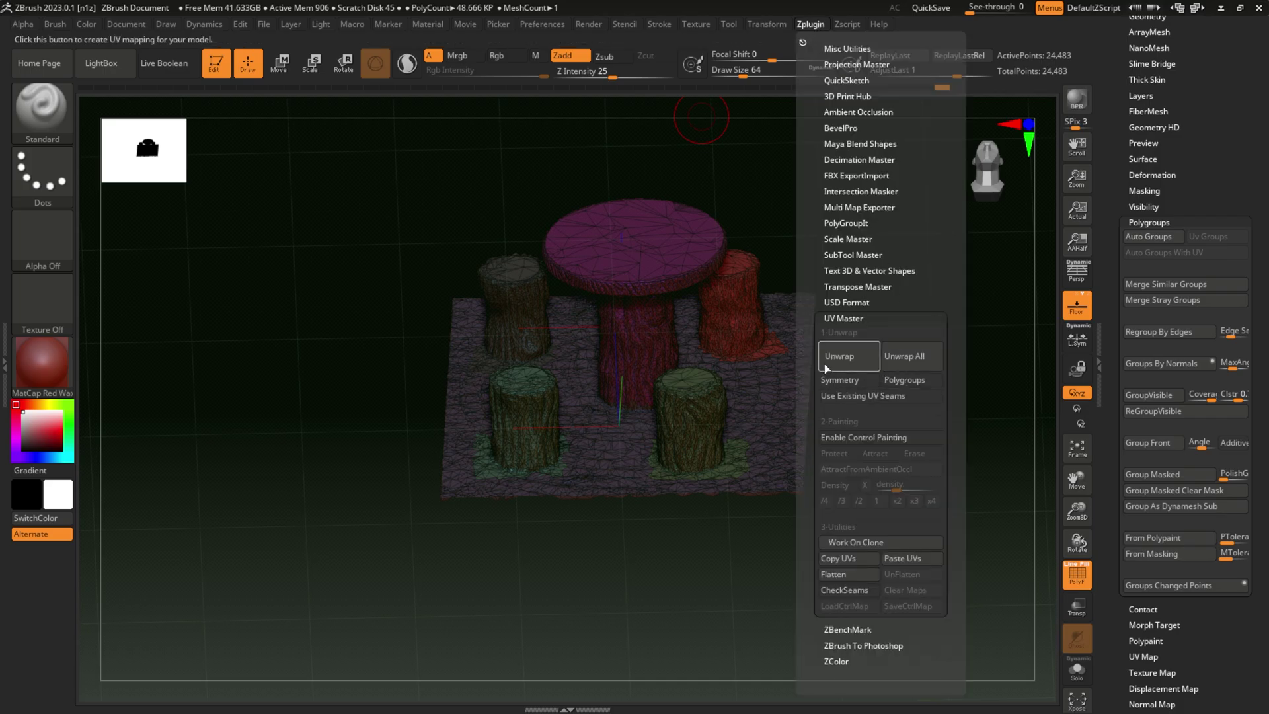
left_click(915, 383)
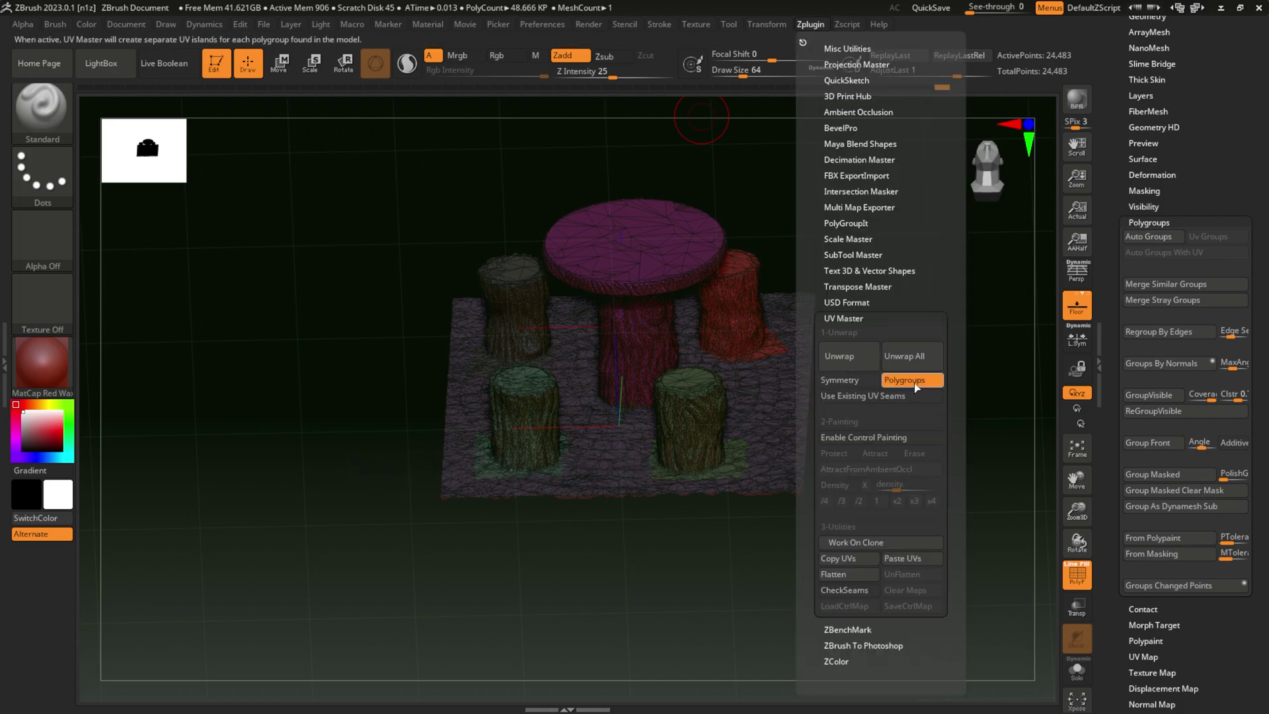
left_click(850, 355)
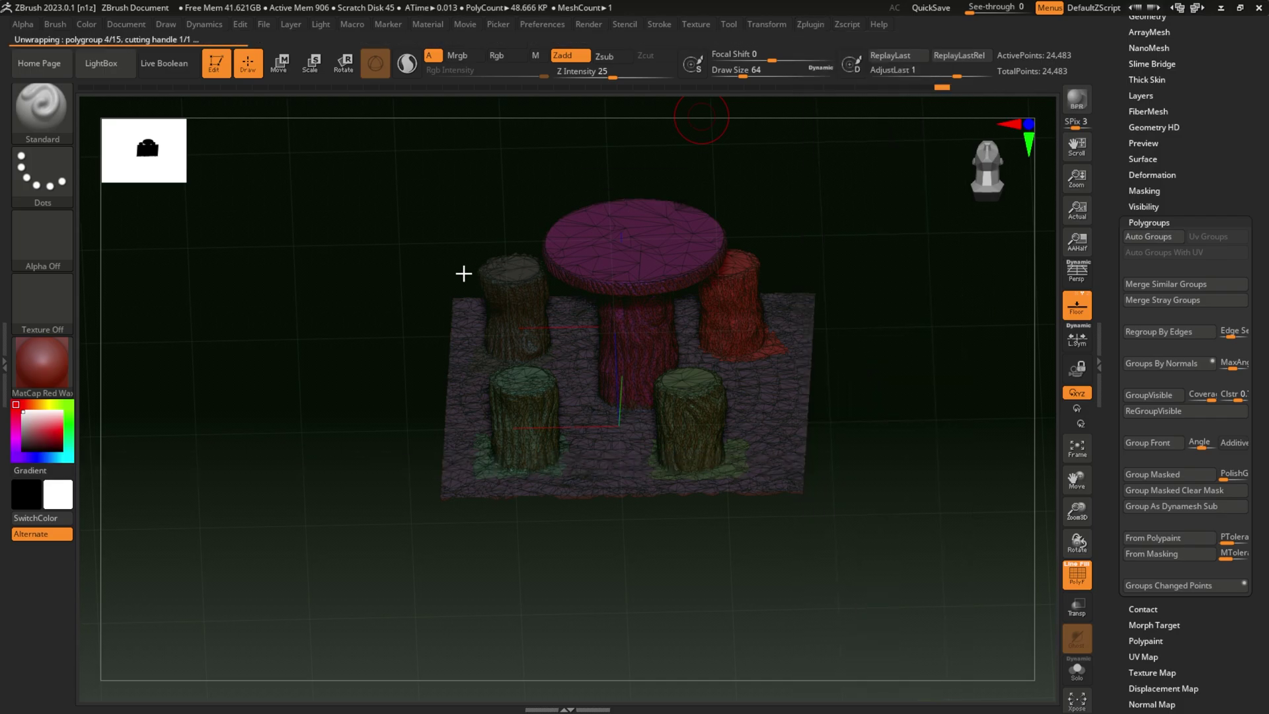
left_click(819, 27)
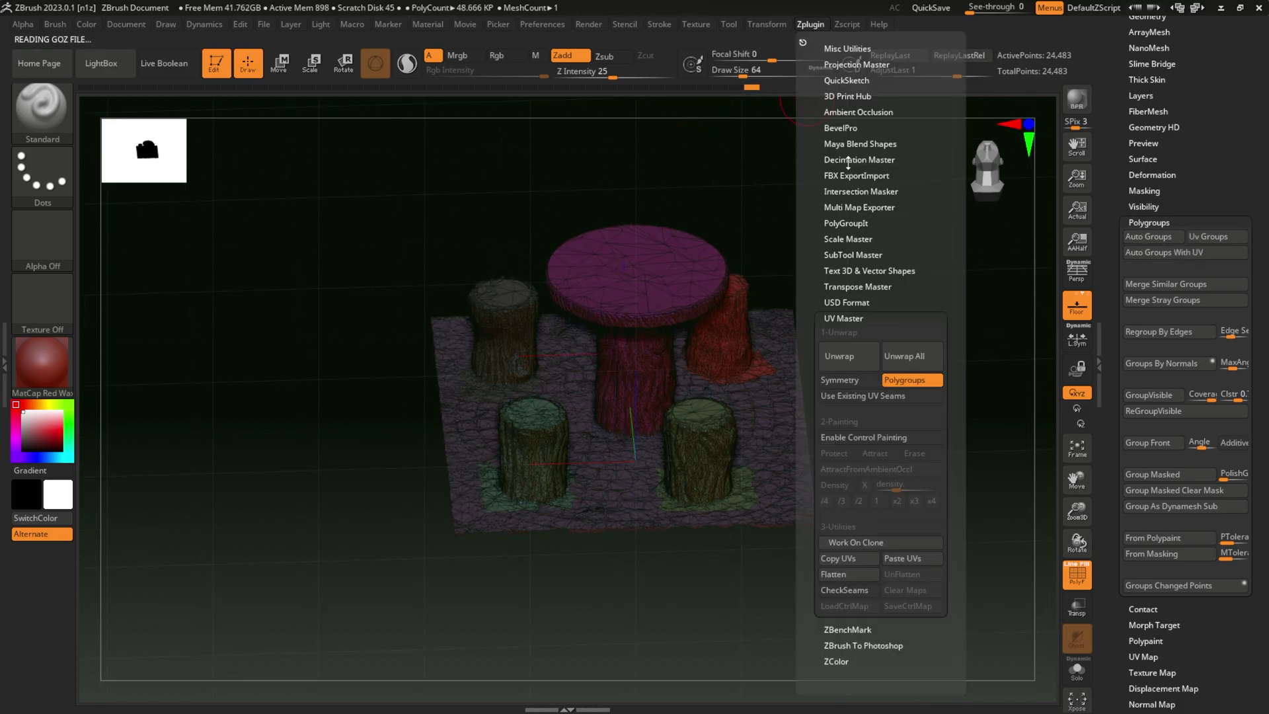
left_click(848, 574)
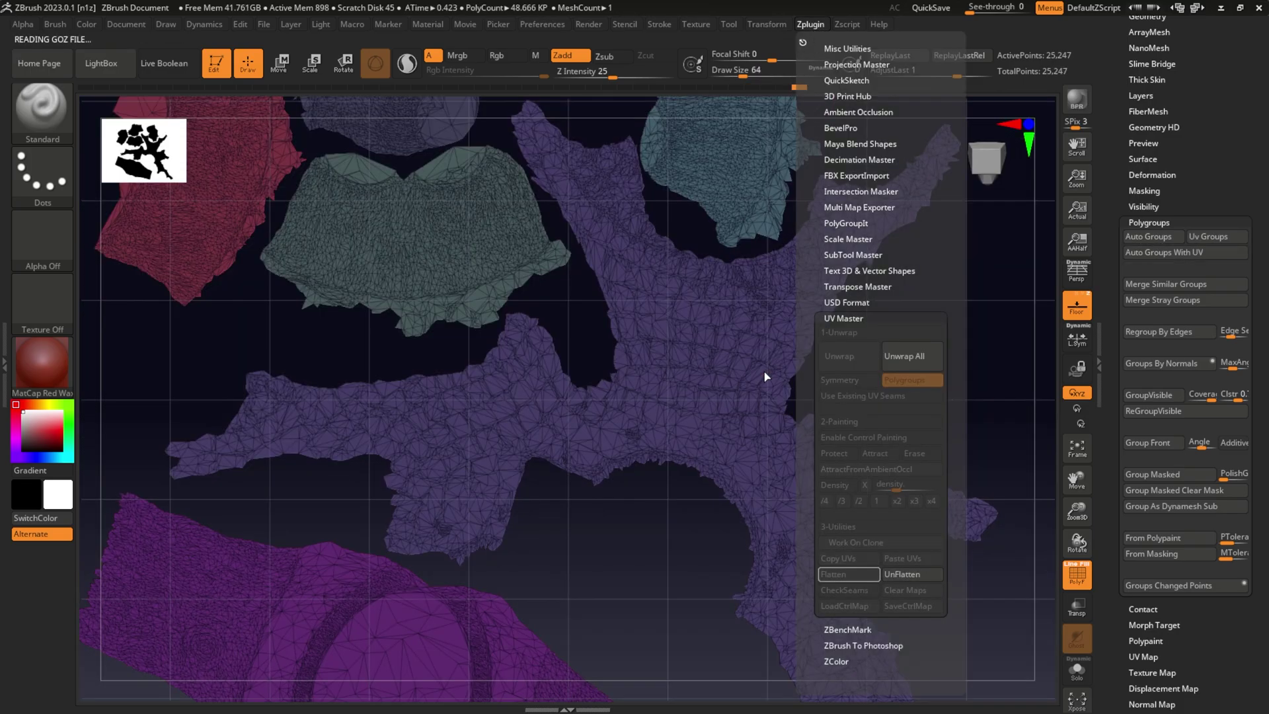
- Frame the whole UV layout to review its islands, and unflatten the model back to its 3D shape
key("f")
scroll(609, 501, "down", 2)
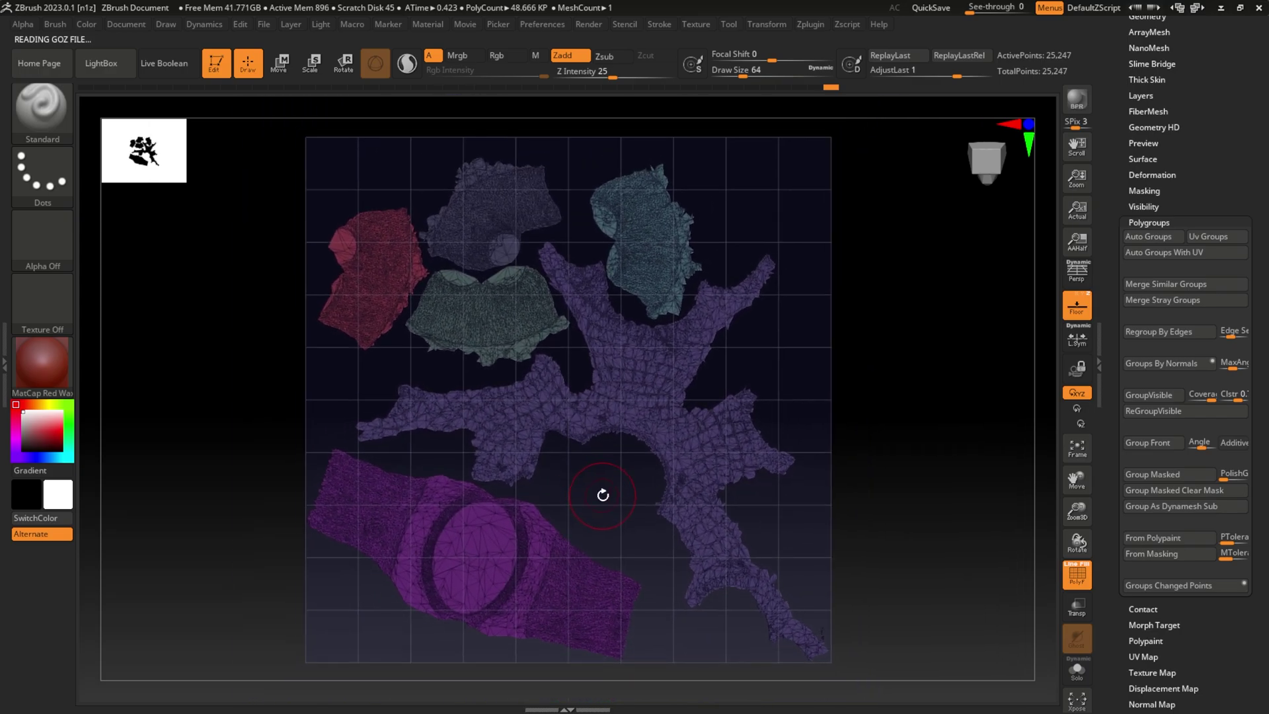
left_click(816, 28)
left_click(922, 575)
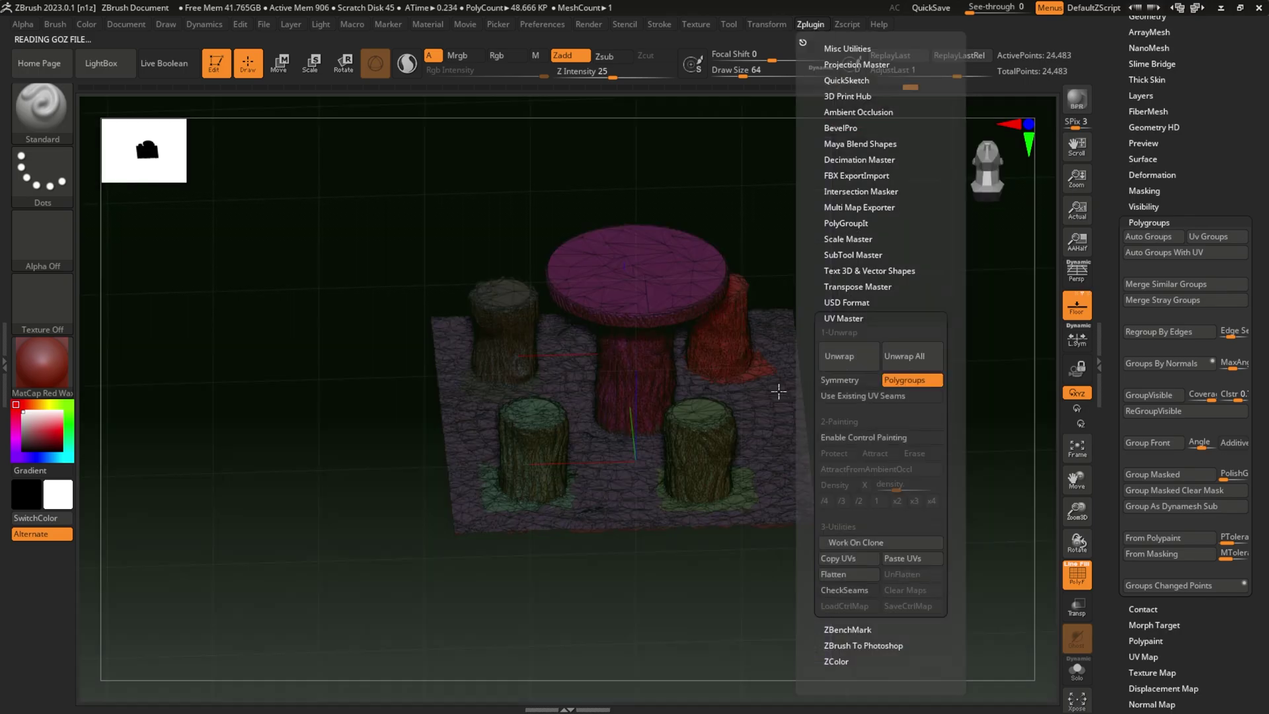
- Export the unwrapped model as model_l_2.obj into the Meshes folder of Stone Table and Chairs
scroll(1213, 109, "up", 5)
left_click(1213, 109)
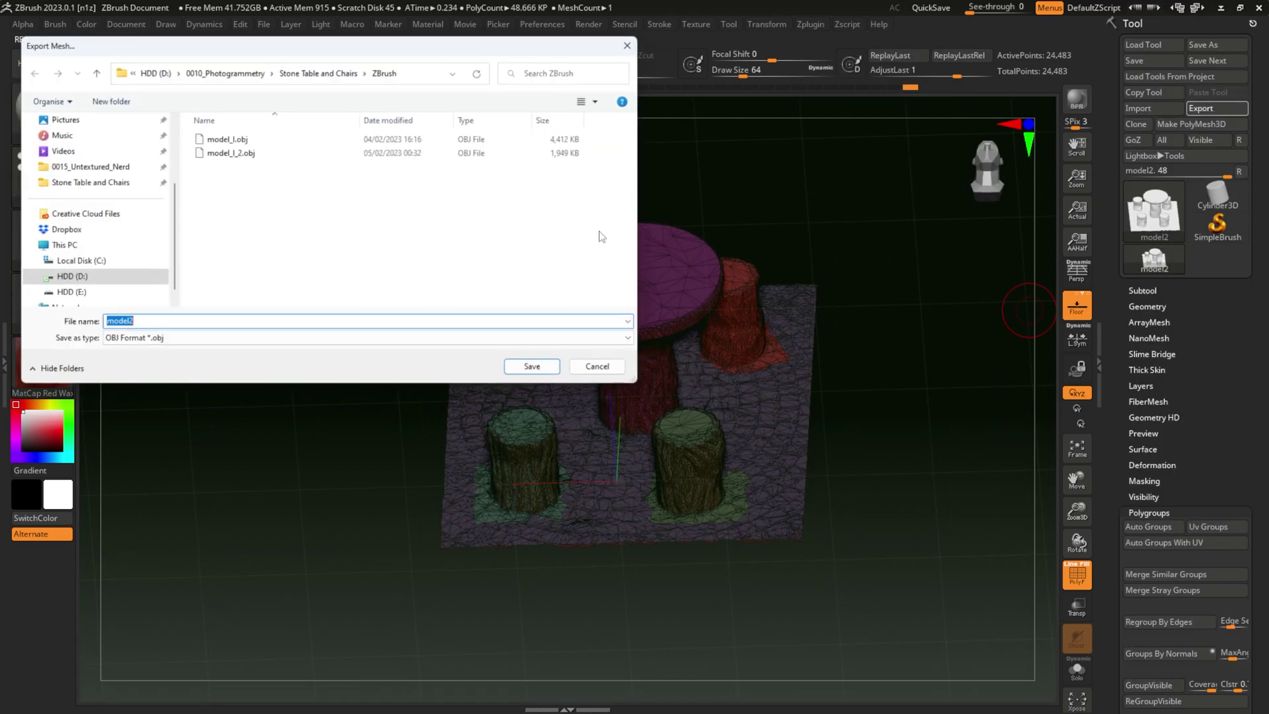
left_click(330, 74)
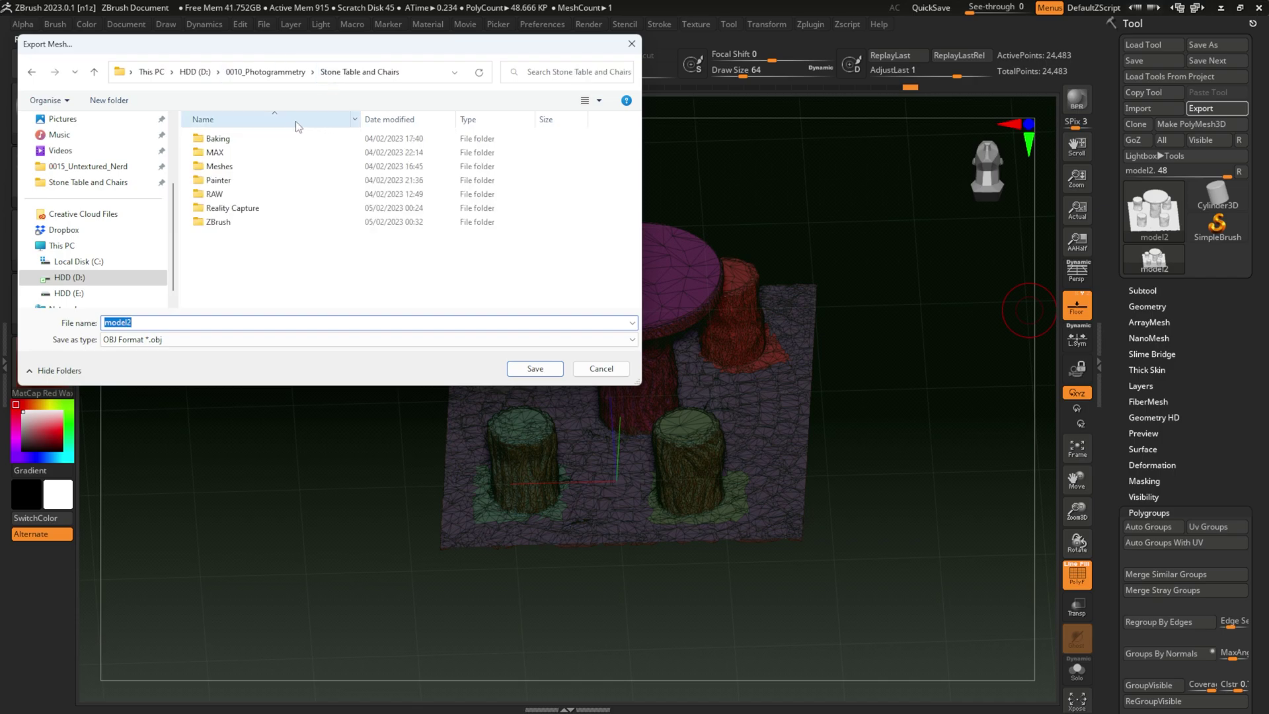
double_click(230, 168)
left_click(220, 141)
left_click(137, 322)
left_click(135, 322)
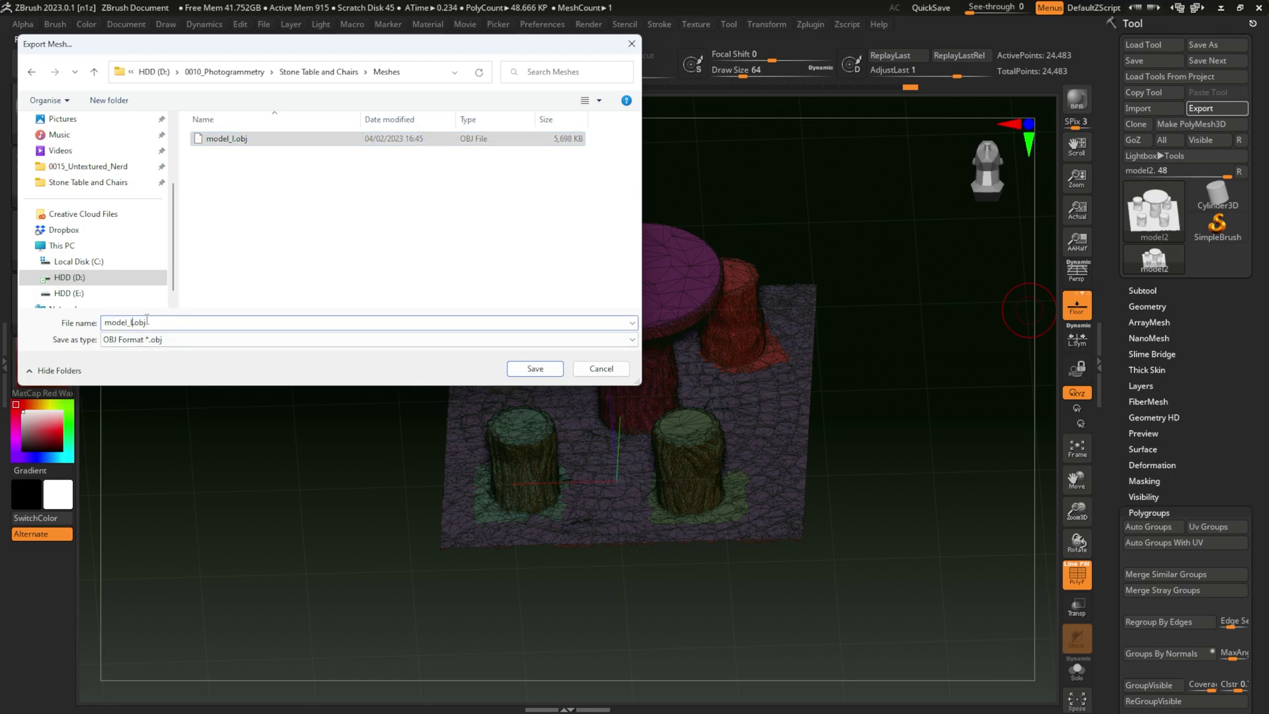
type("_2")
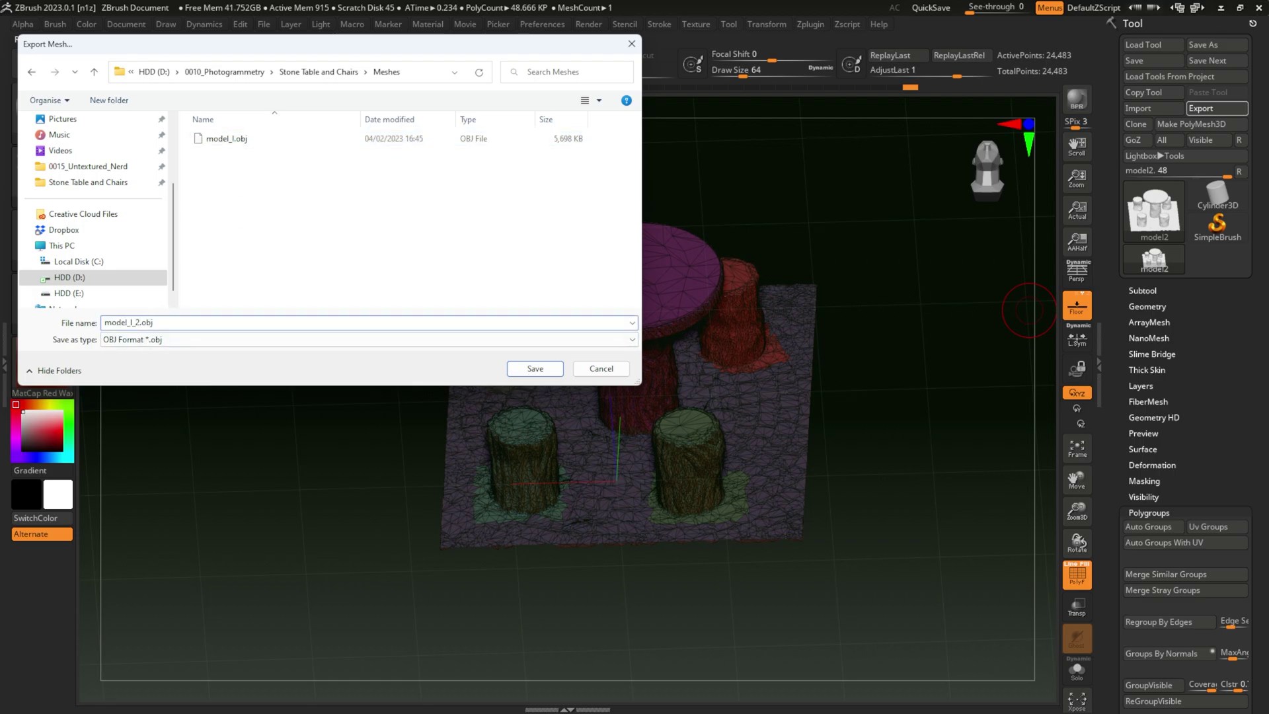
key("Return")
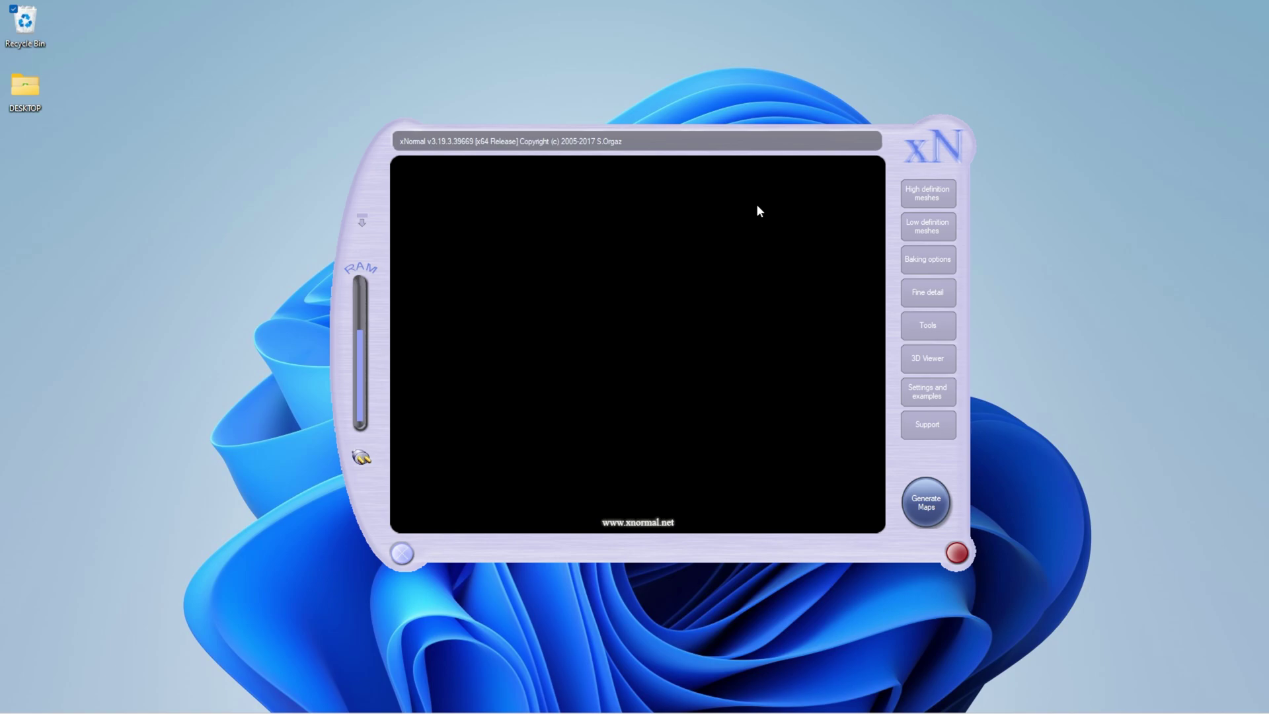
- Switch to xNormal, and add model_h2.obj from the Reality Capture folder as the high definition mesh
left_click(927, 197)
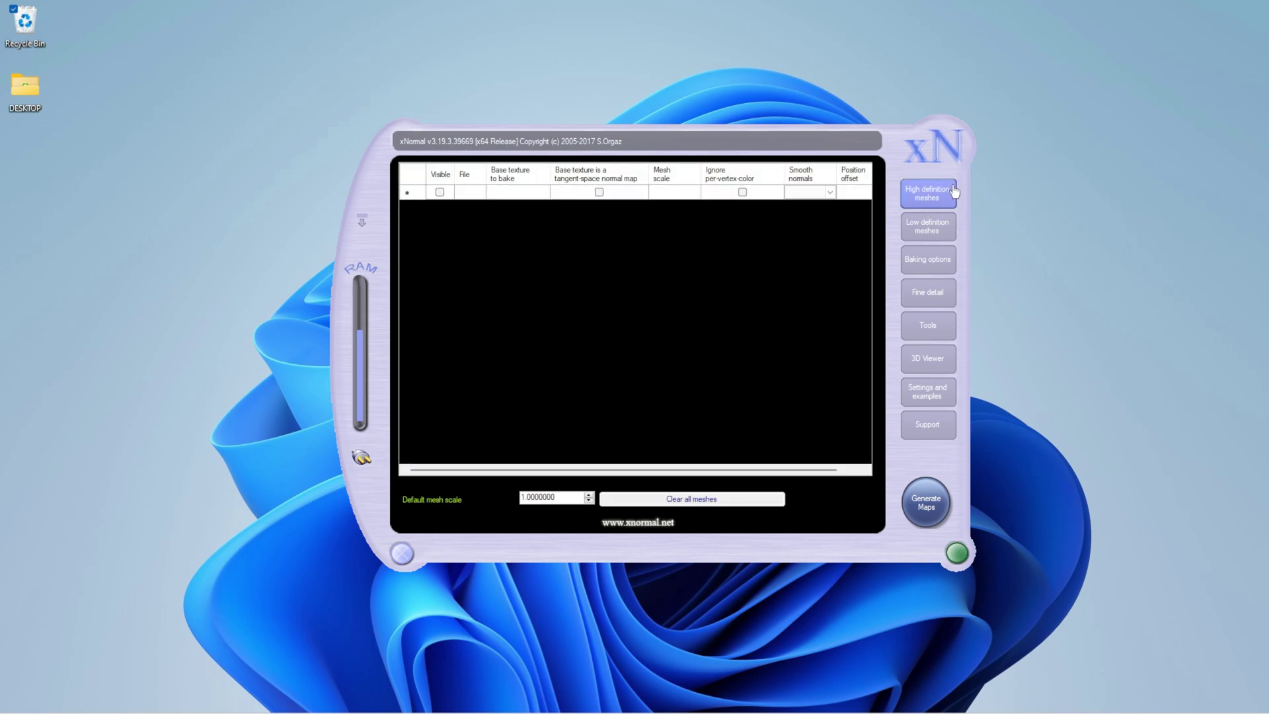
right_click(550, 234)
left_click(598, 239)
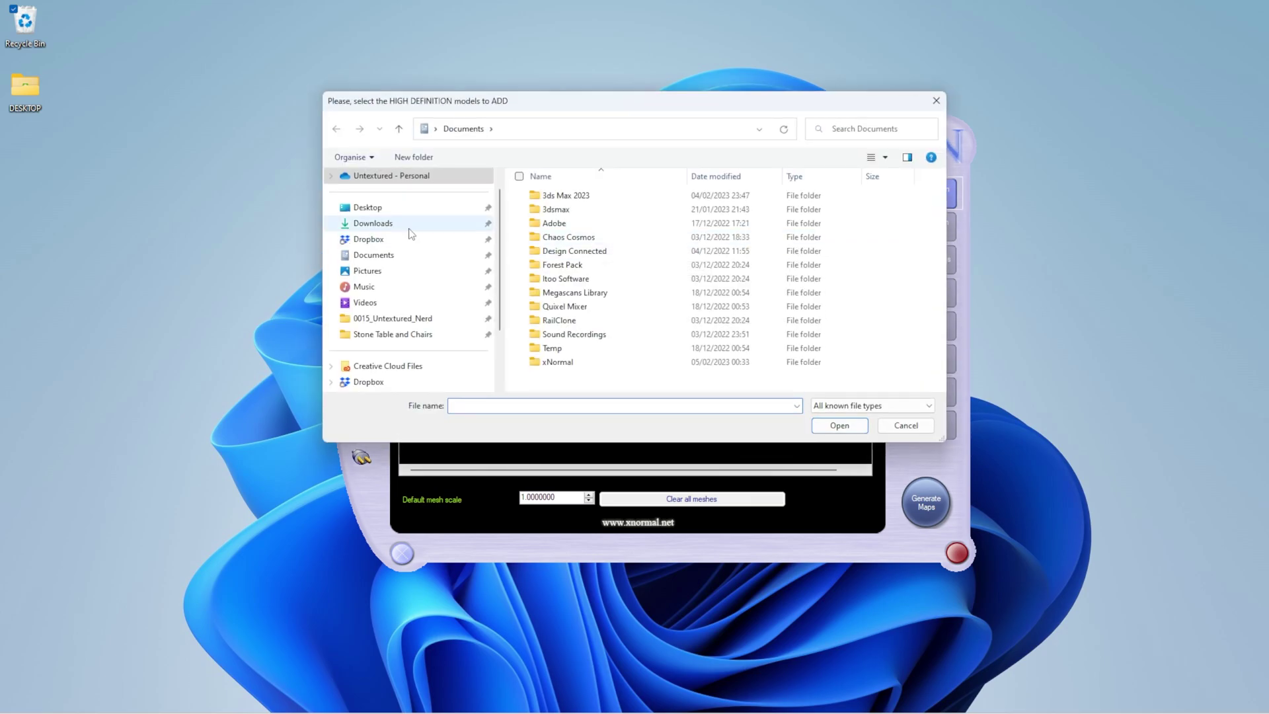
left_click(564, 223)
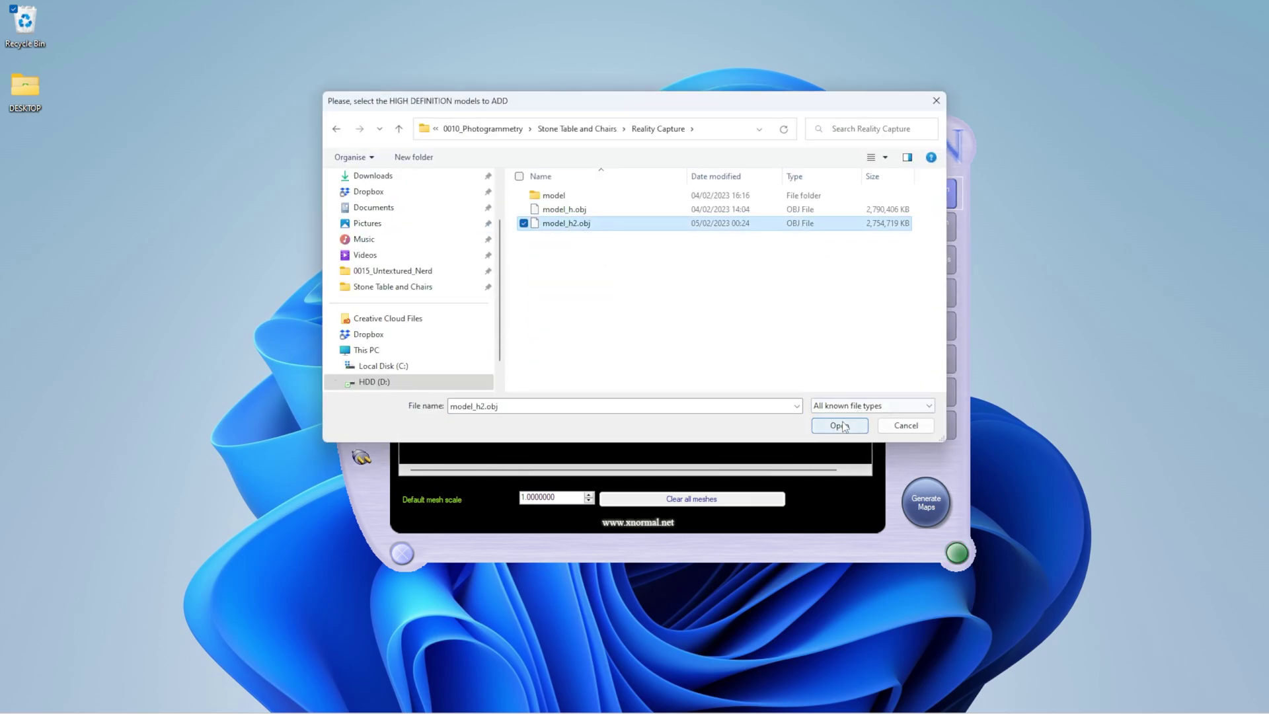
left_click(840, 425)
- Add model_l_2.obj from the Meshes folder as the low definition mesh
left_click(929, 233)
right_click(552, 236)
left_click(590, 241)
left_click(567, 210)
left_click(840, 425)
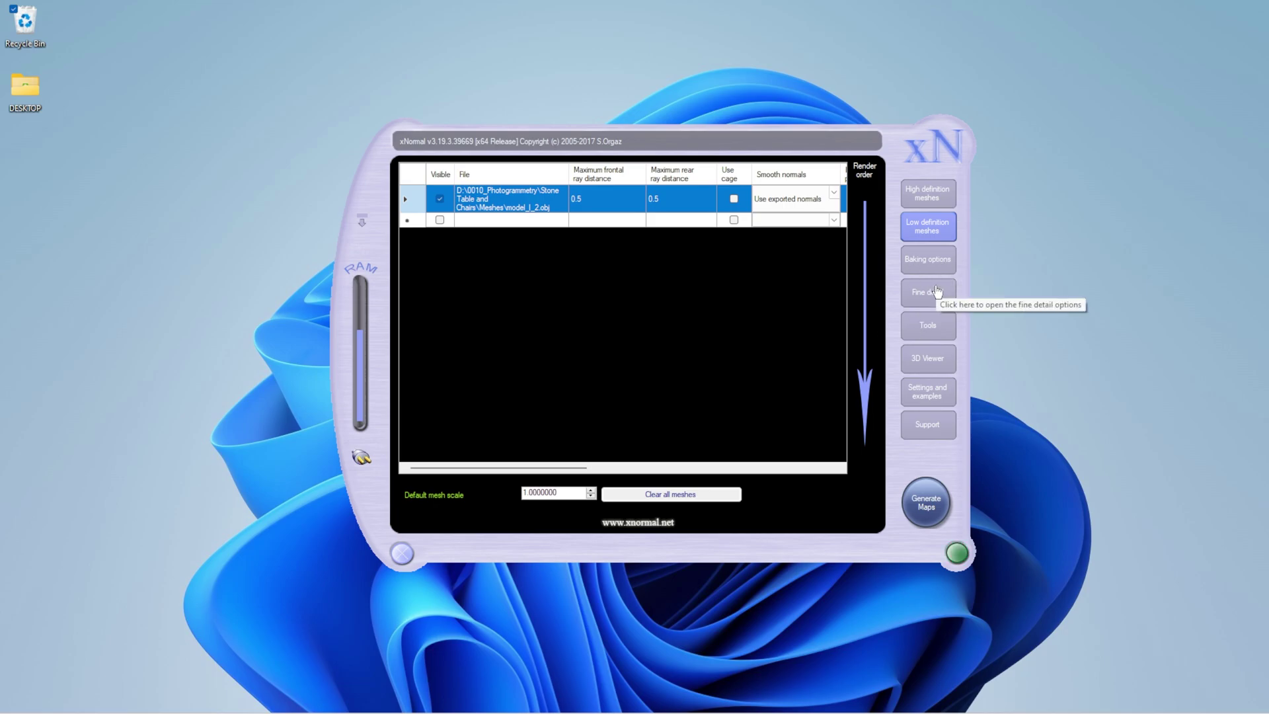
- Compute the low definition mesh's ray distances with the Ray distance calculator, and copy the results into its mesh settings
left_click(930, 327)
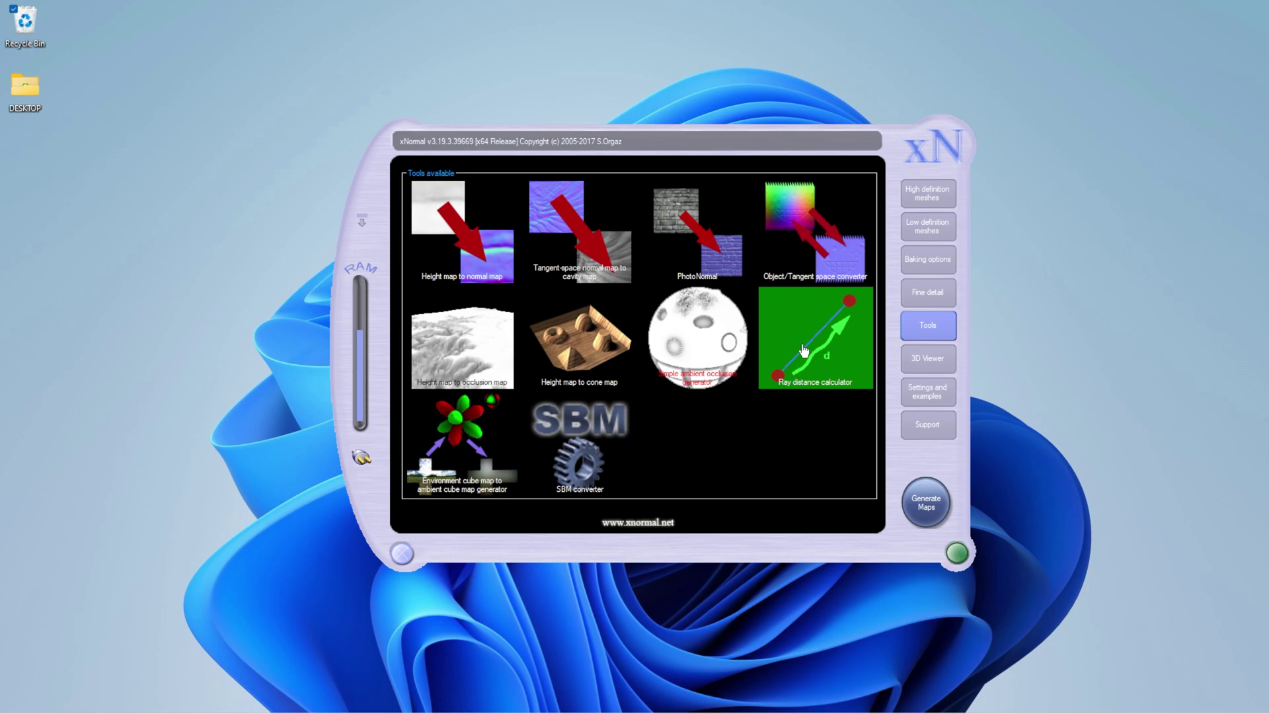
left_click(823, 329)
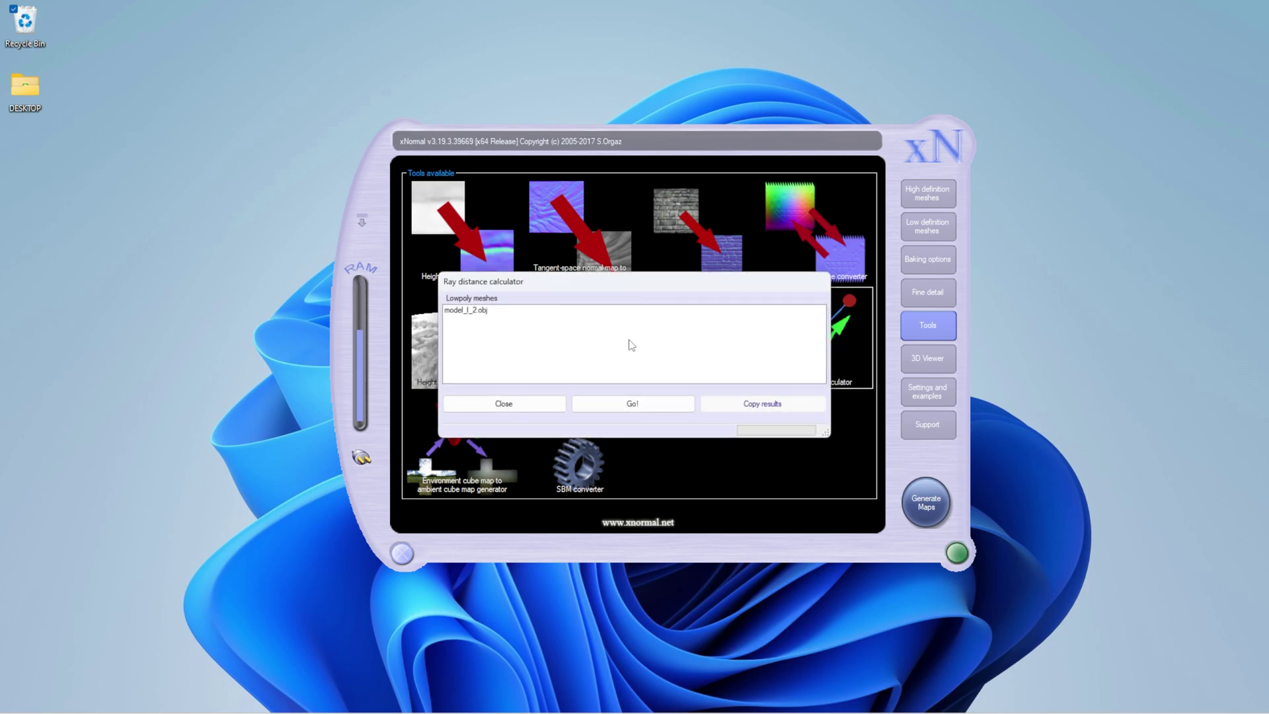
left_click_drag(597, 287, 629, 299)
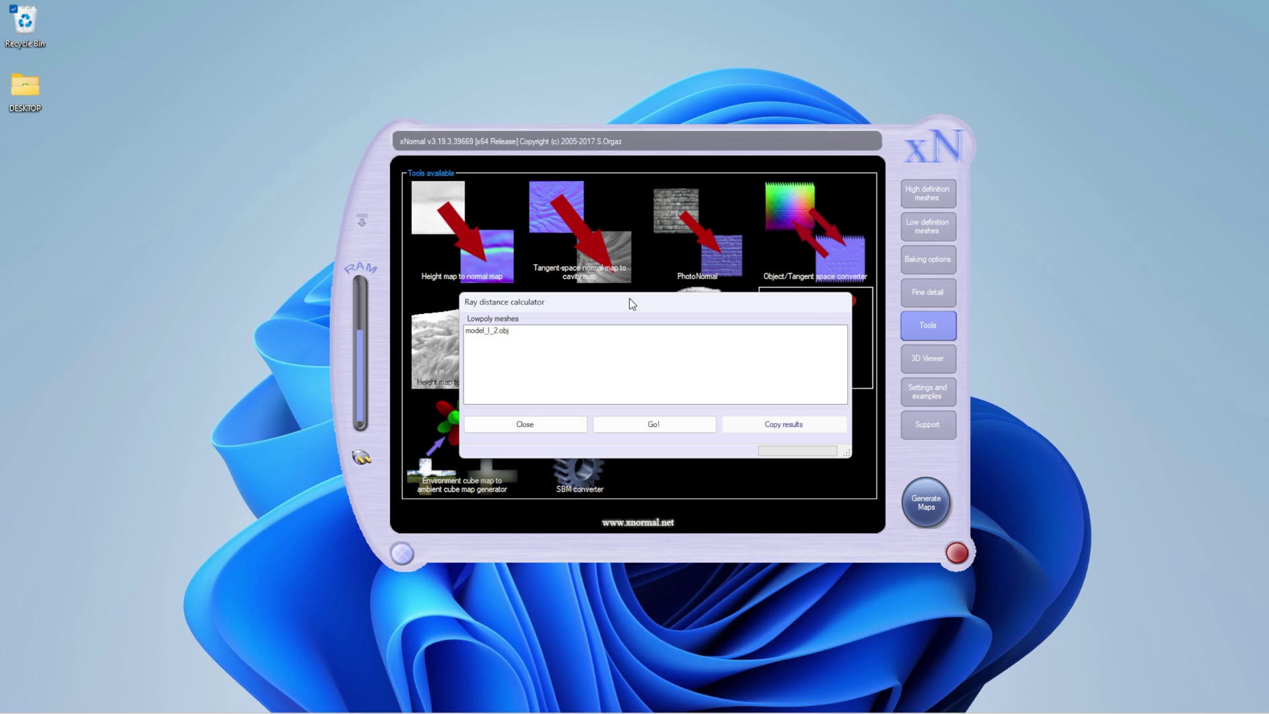
left_click(667, 428)
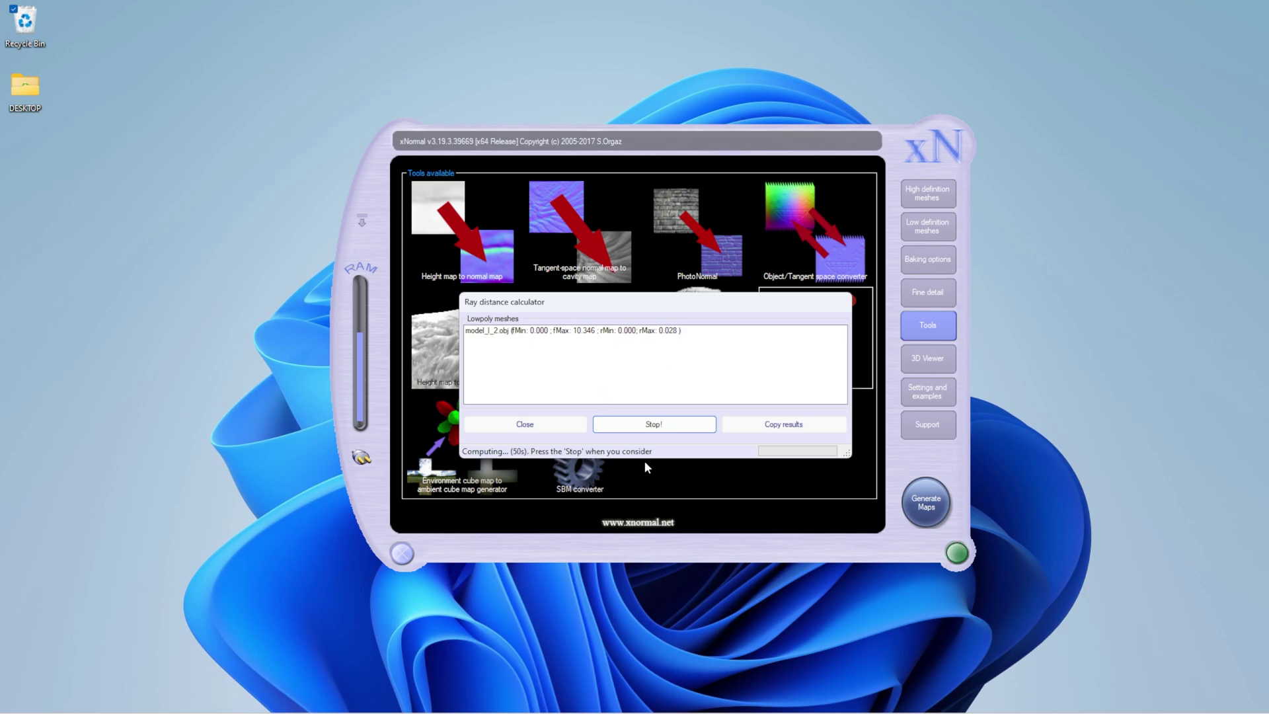
left_click(680, 426)
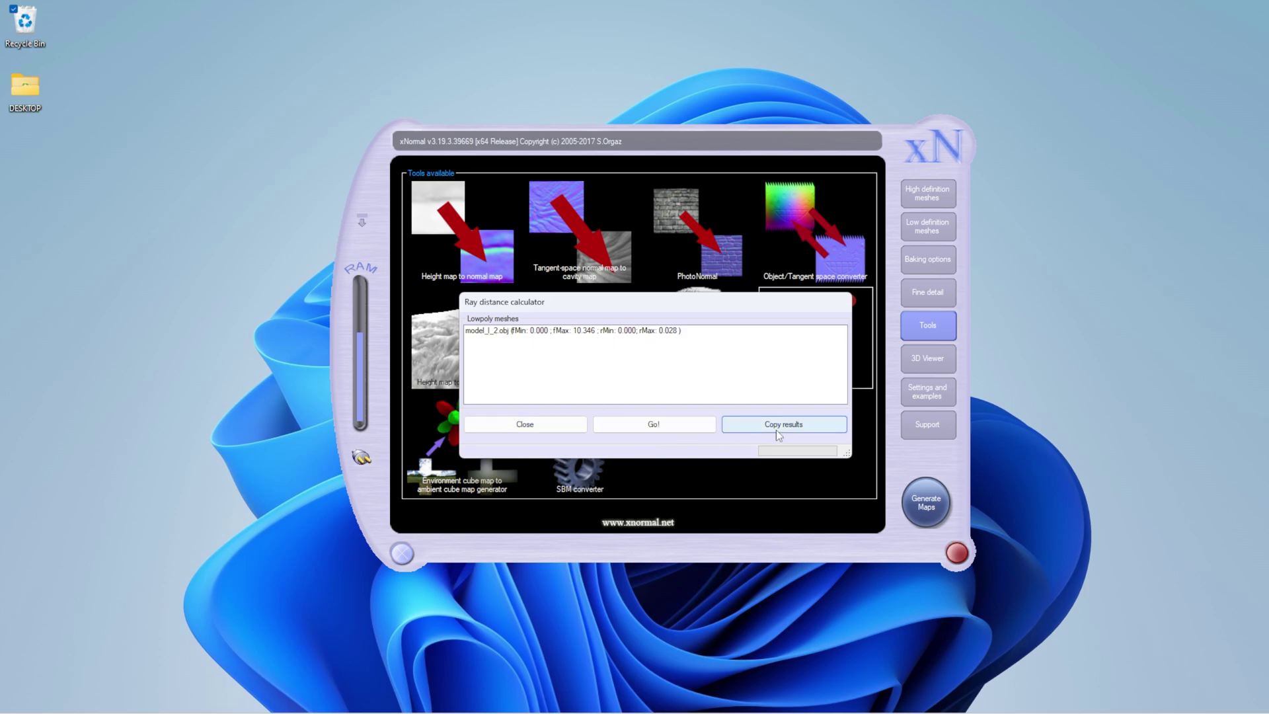
left_click(784, 426)
left_click(669, 412)
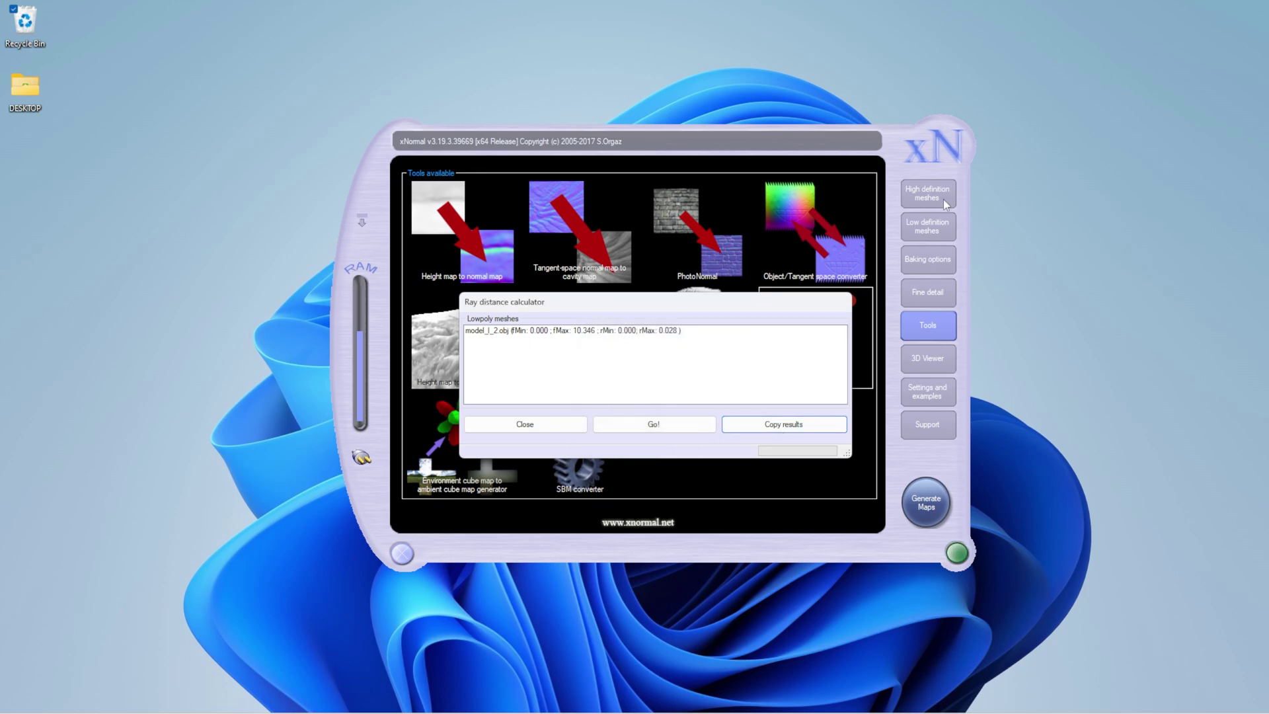
left_click(552, 425)
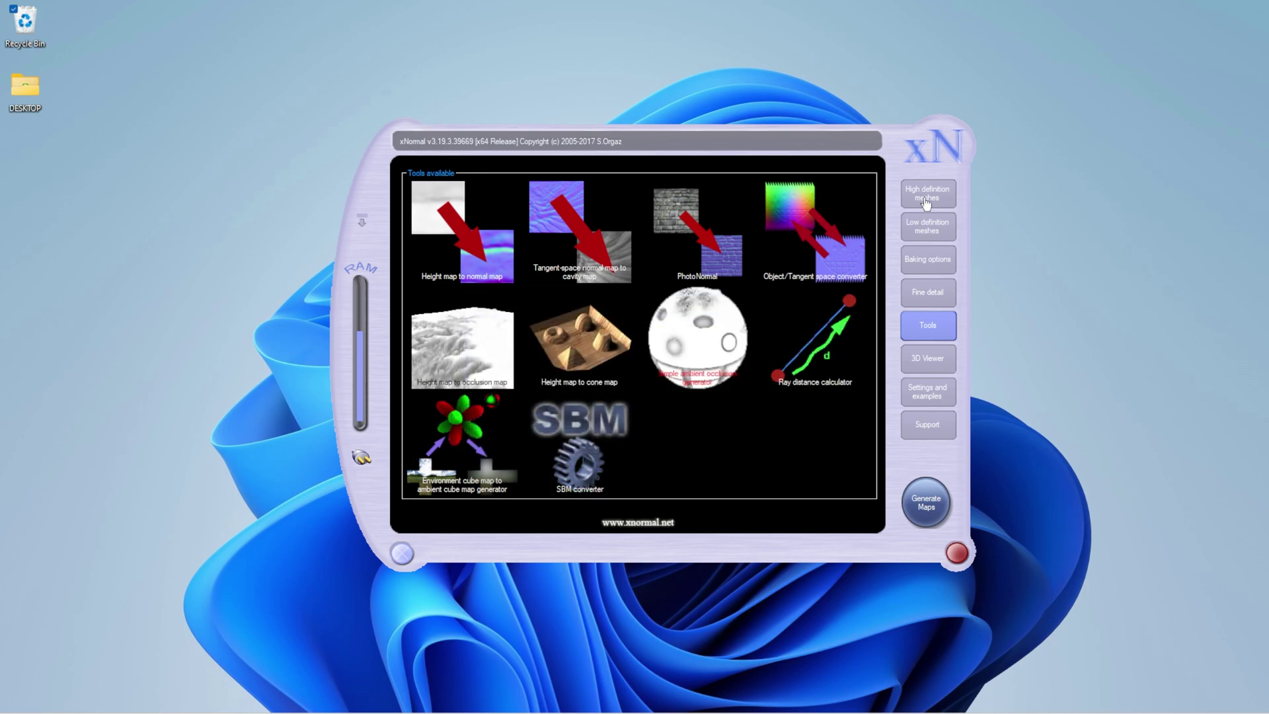
left_click(929, 192)
left_click(928, 232)
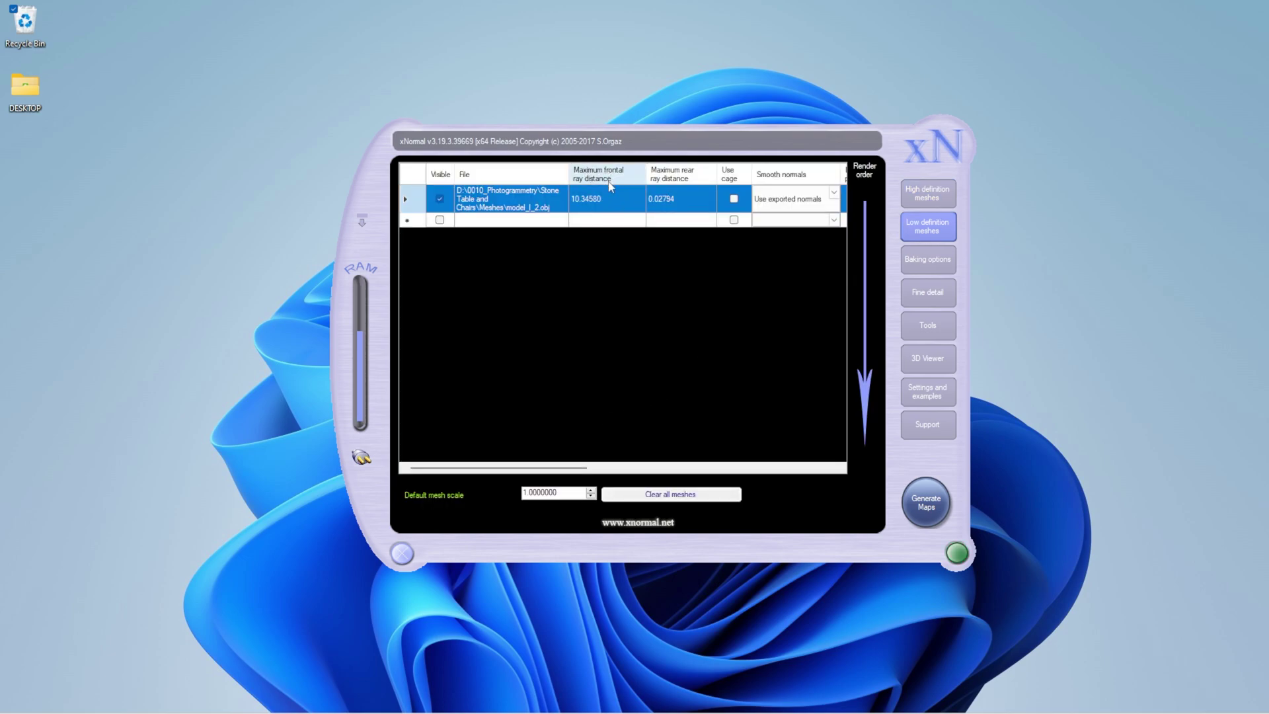
- Add the base texture bake to the maps to render, with antialiasing set to 1x
left_click(939, 264)
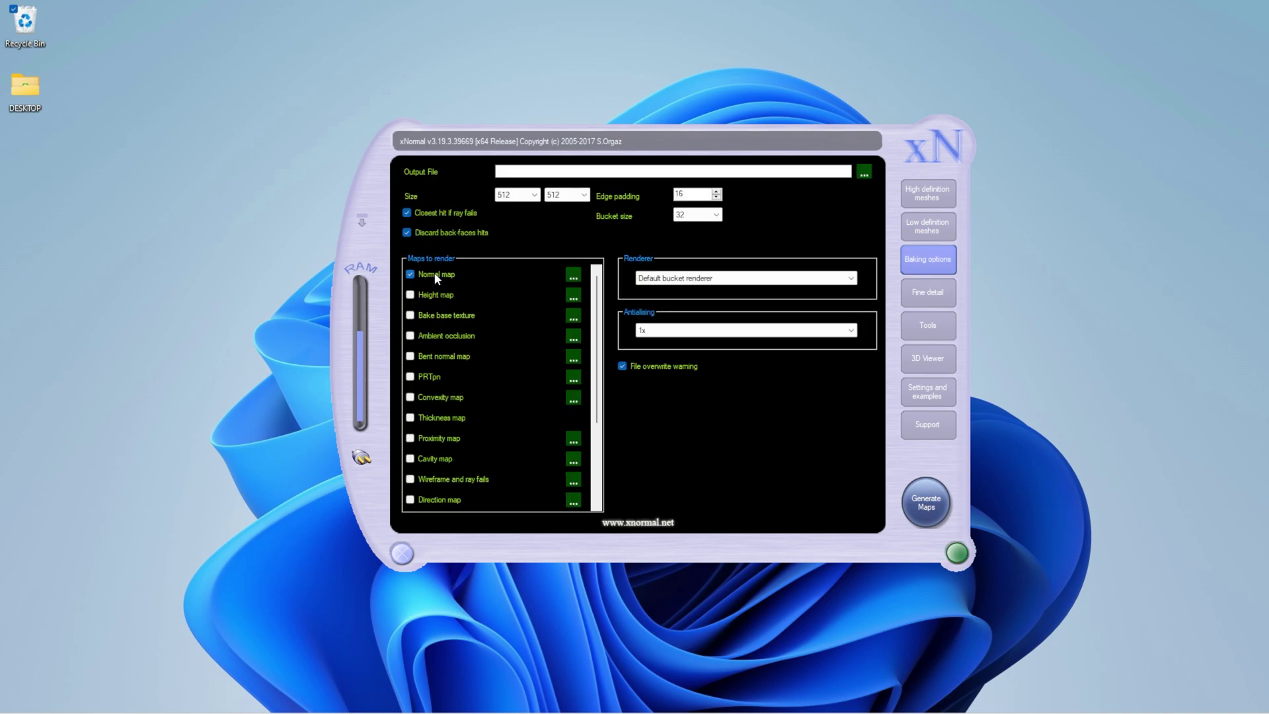
left_click(445, 316)
left_click(661, 332)
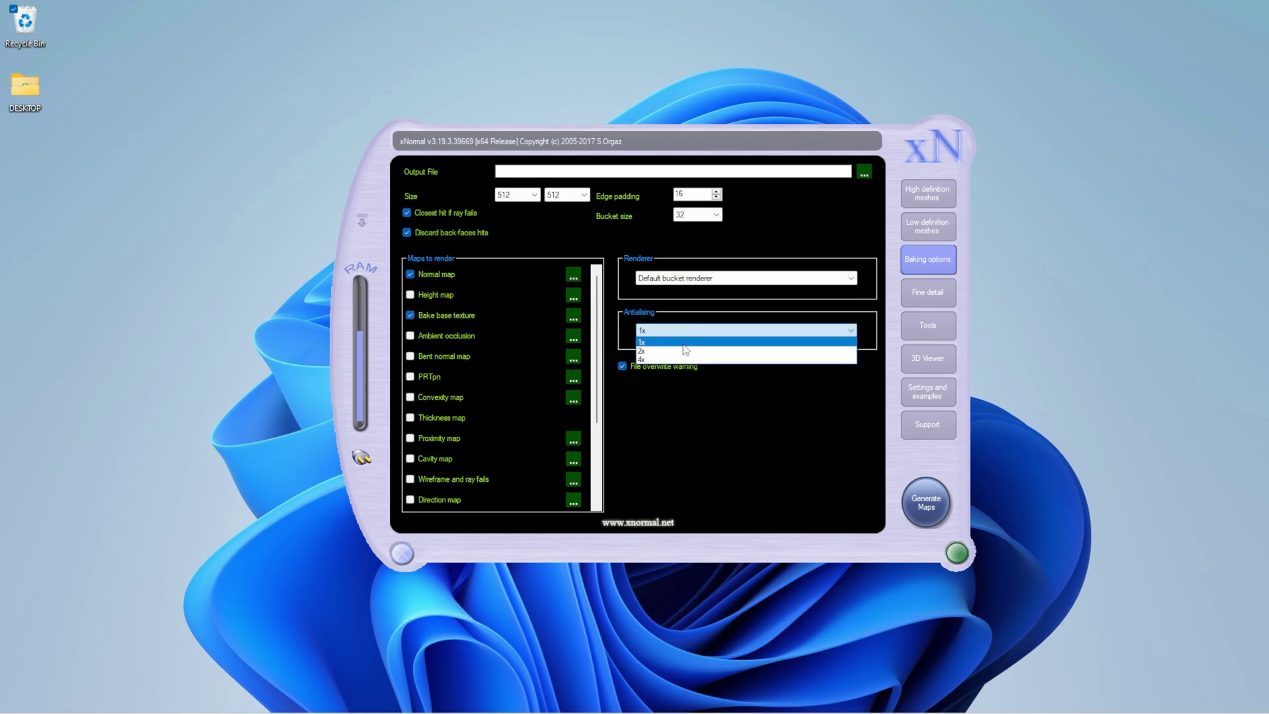
left_click(688, 343)
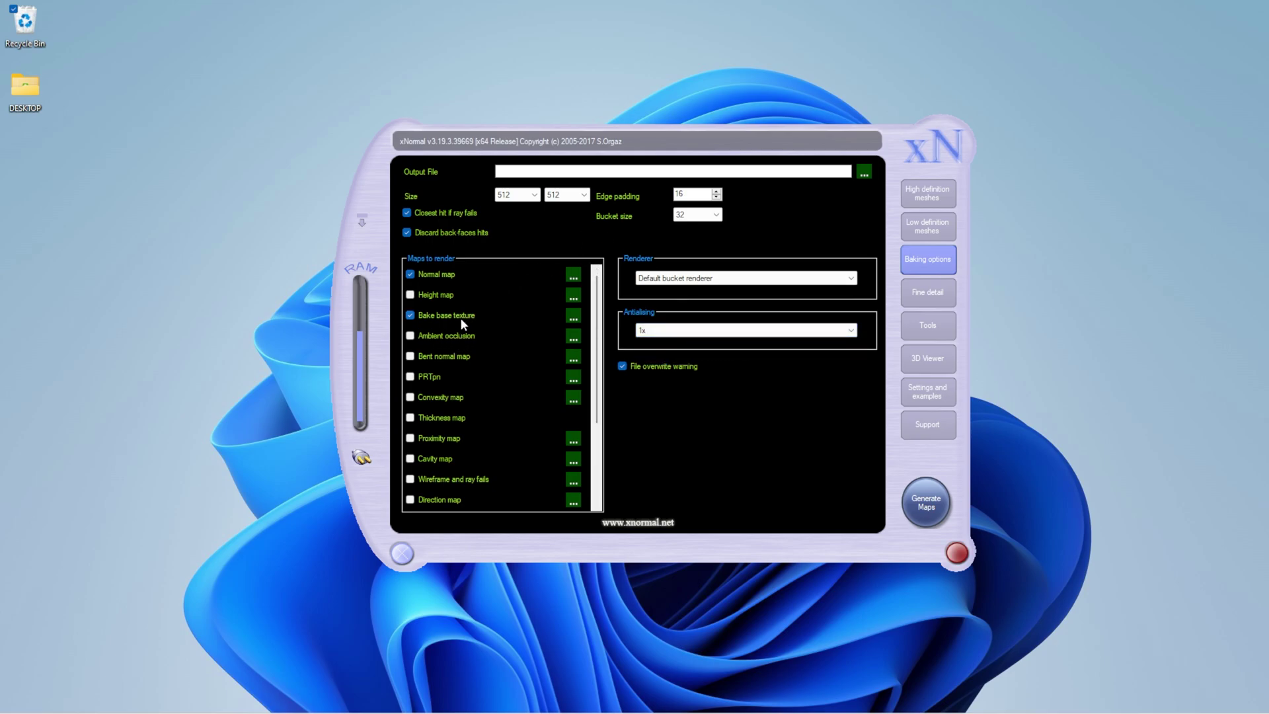
- Set the baked map size to 4096 by 4096
left_click(535, 195)
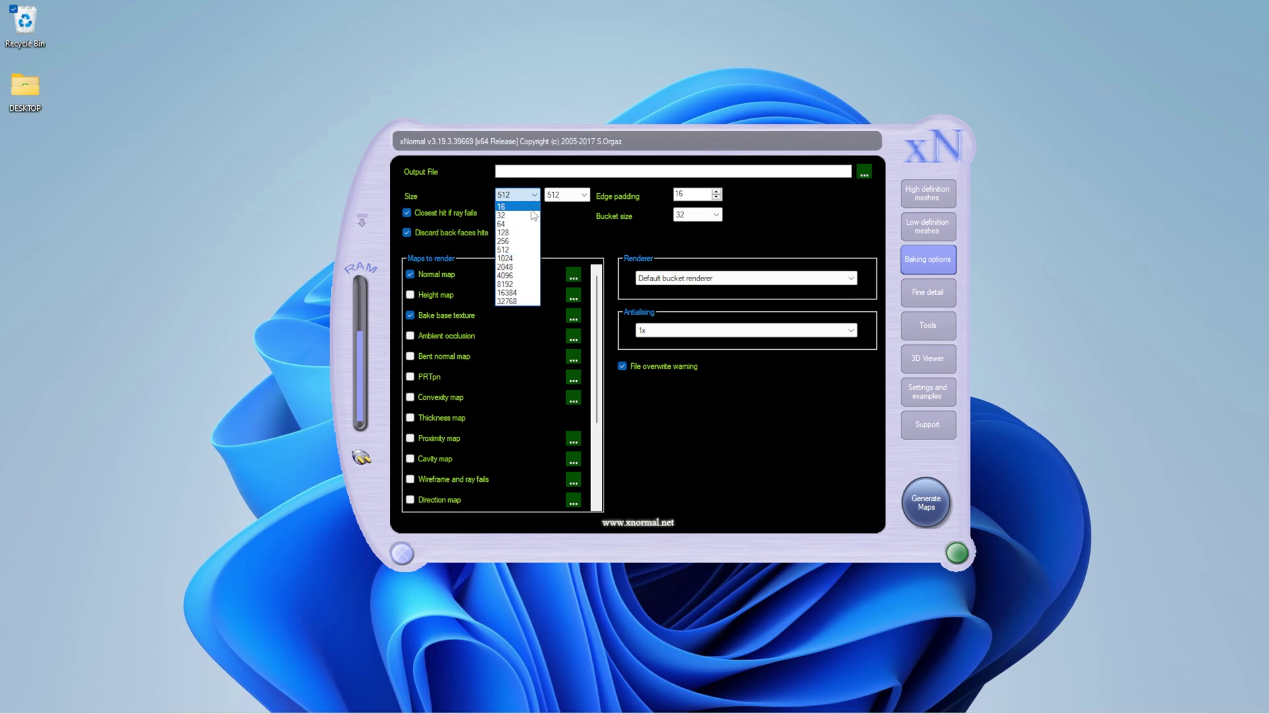
left_click(520, 275)
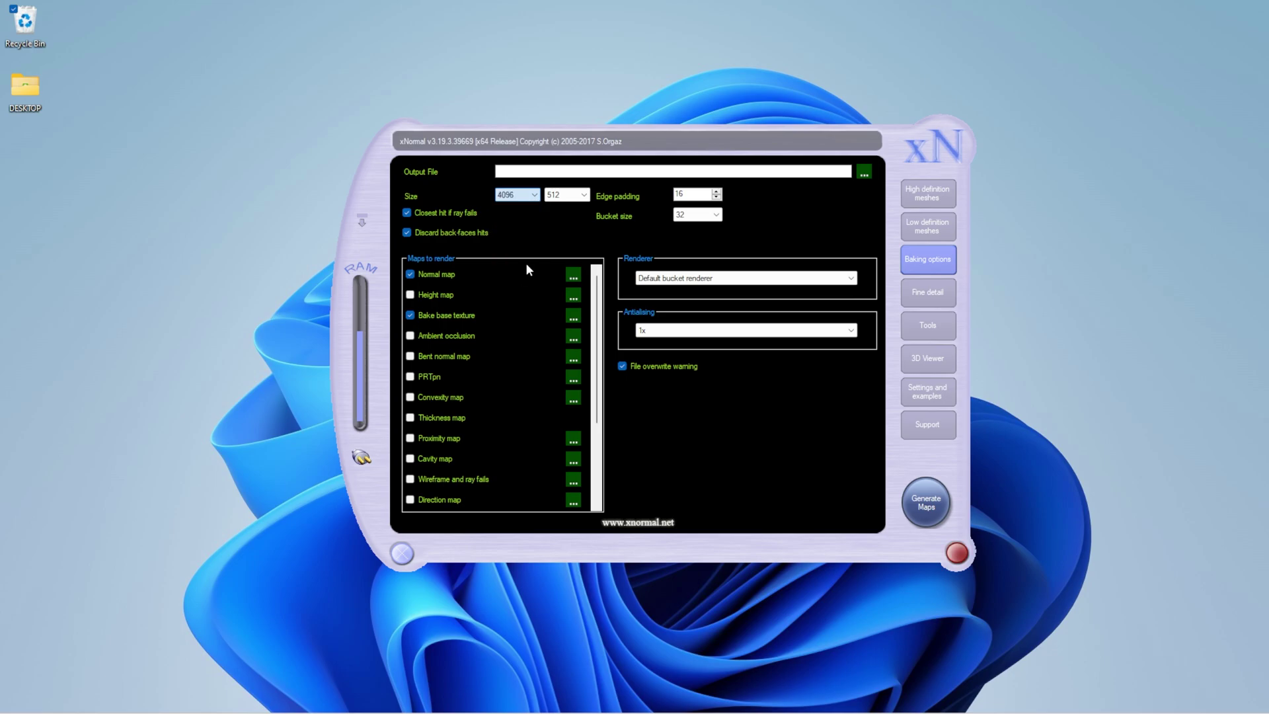
left_click(582, 195)
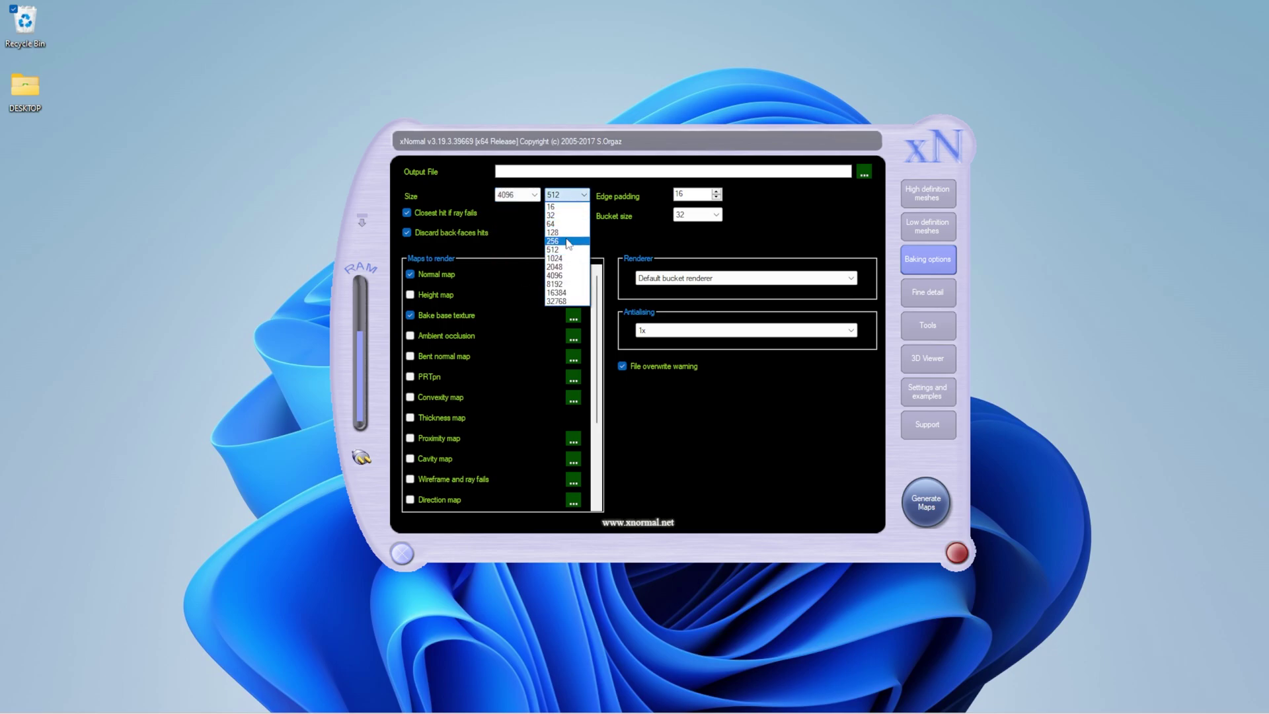
left_click(556, 275)
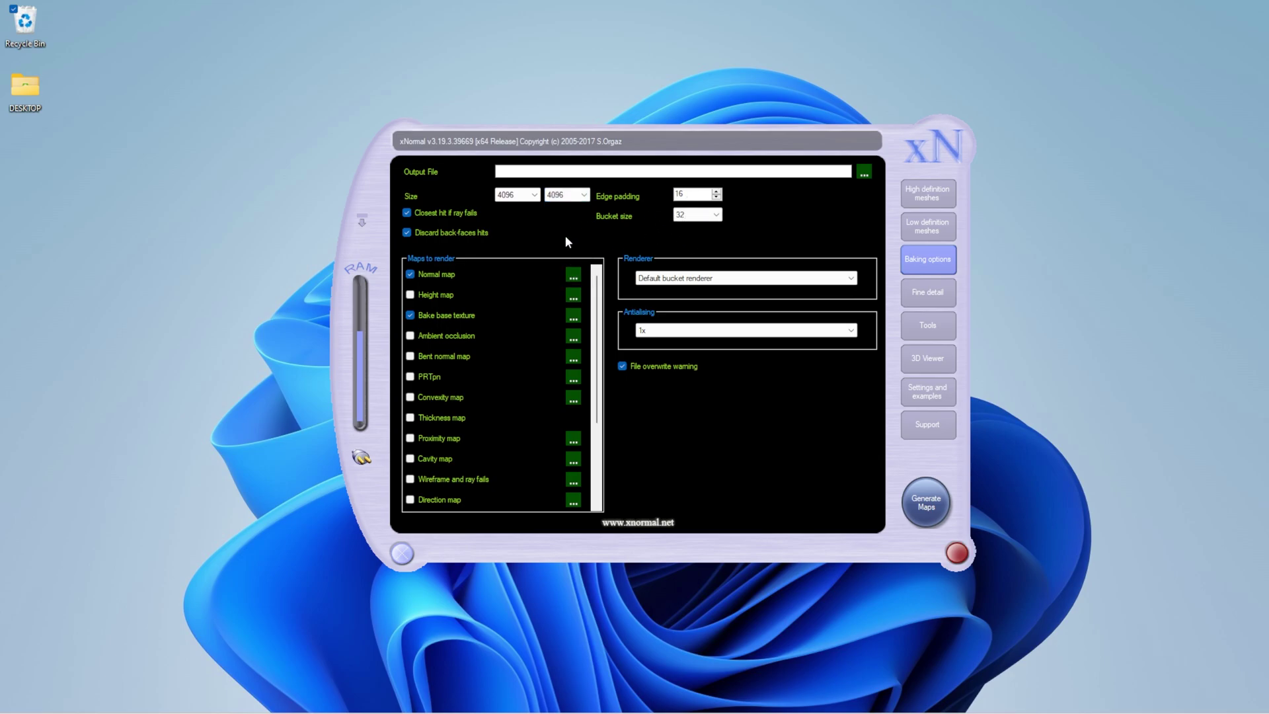
- Set the bake output to a PNG file named mesh2 in the Baking folder's Mesh 2 subfolder
left_click(864, 174)
left_click(526, 397)
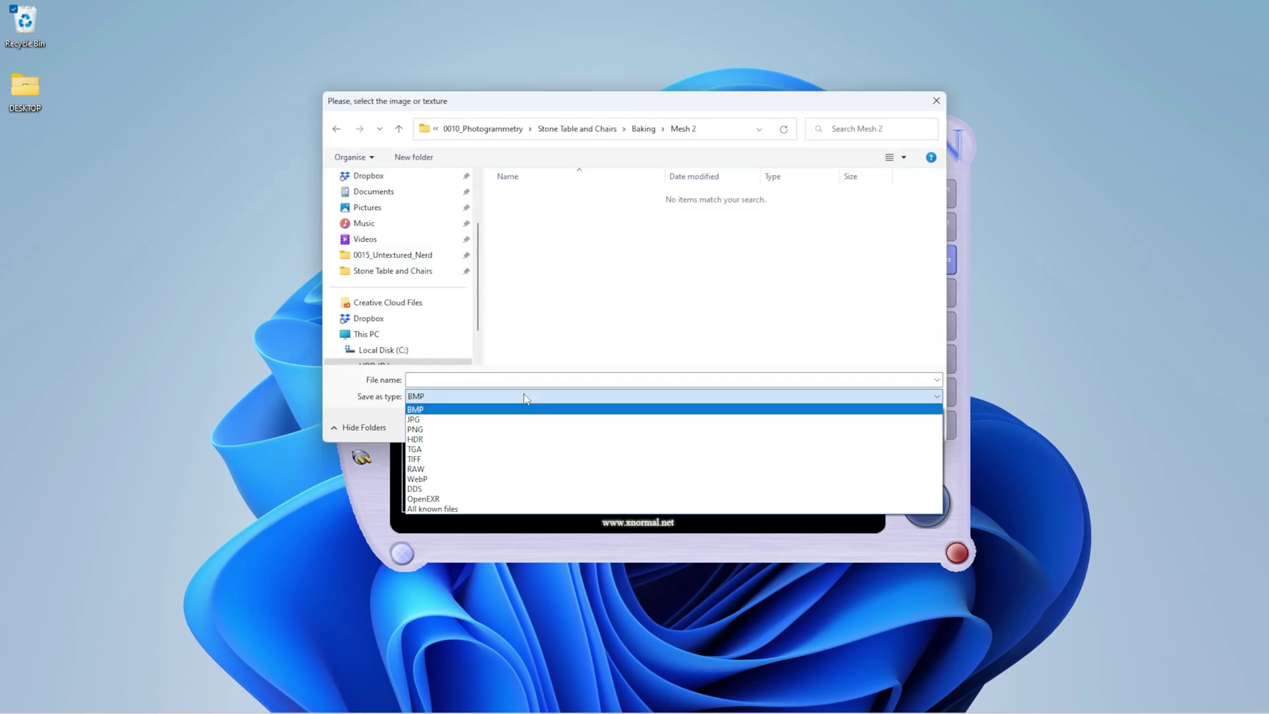
left_click(440, 429)
left_click(480, 381)
type("mesh2")
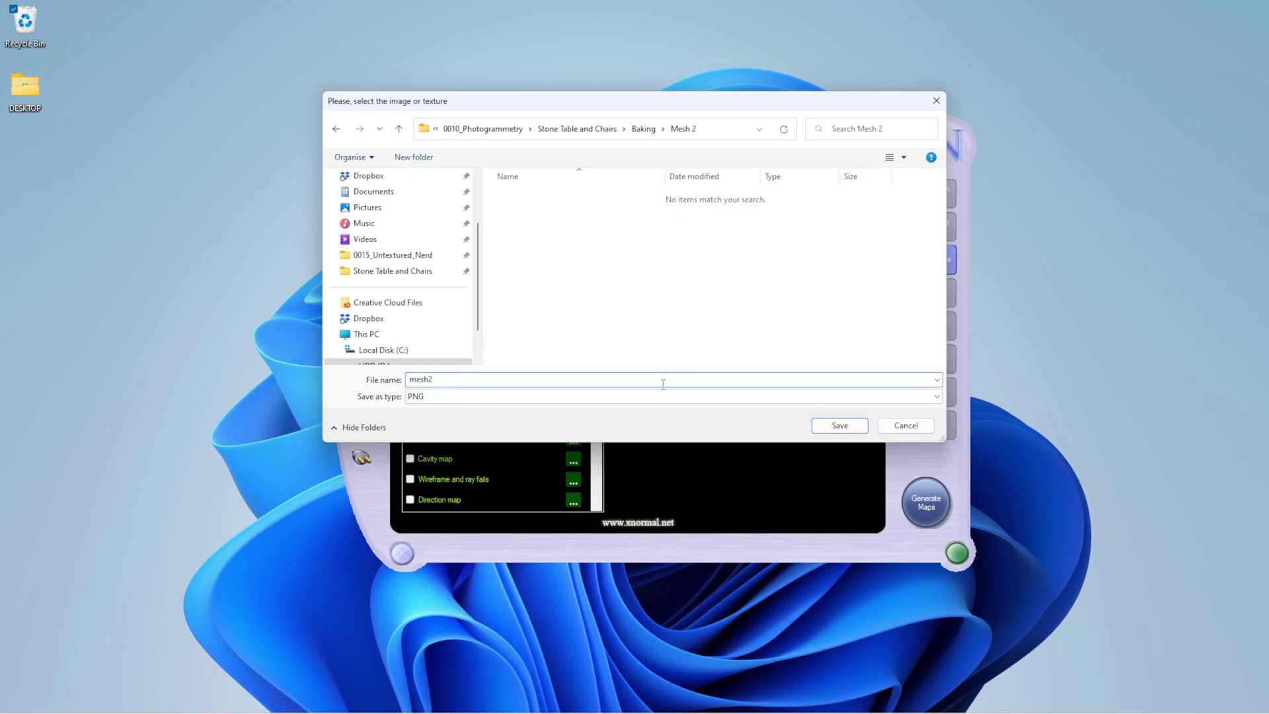
left_click(853, 425)
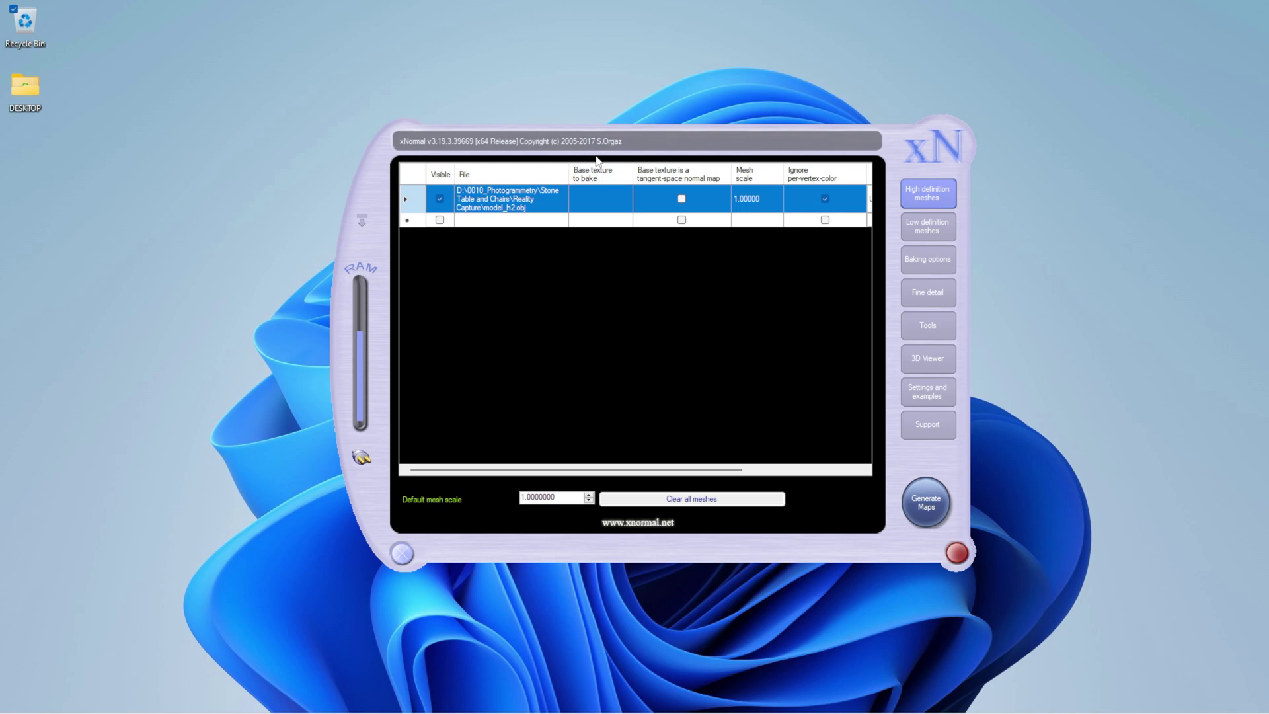
- Assign model_h2_u1_v1 from the Reality Capture folder as the high definition mesh's base texture to bake
right_click(596, 197)
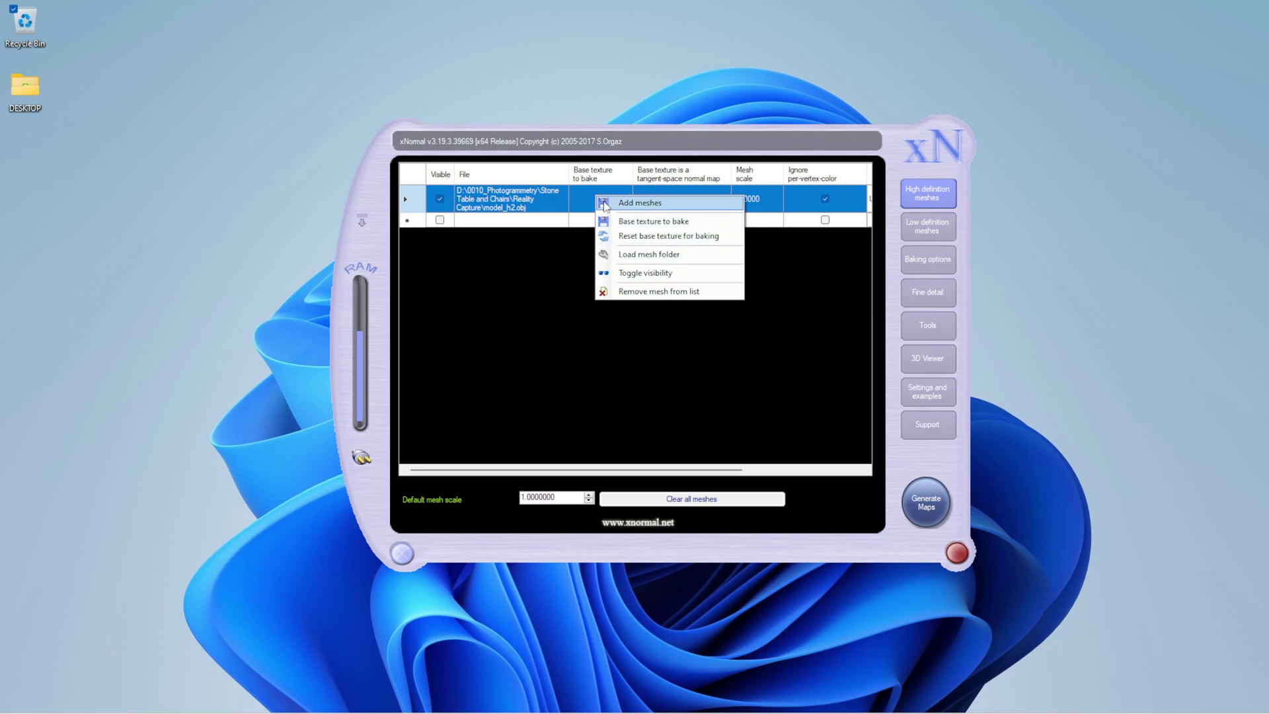
left_click(665, 225)
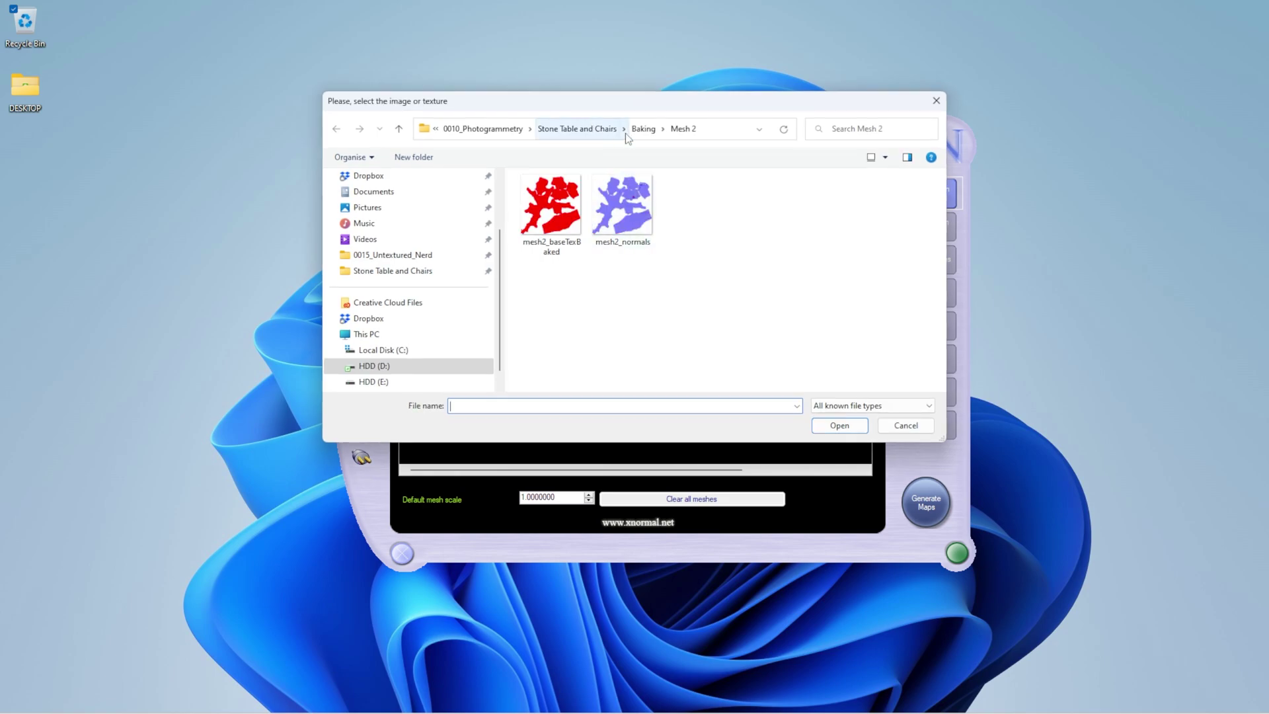
left_click(605, 130)
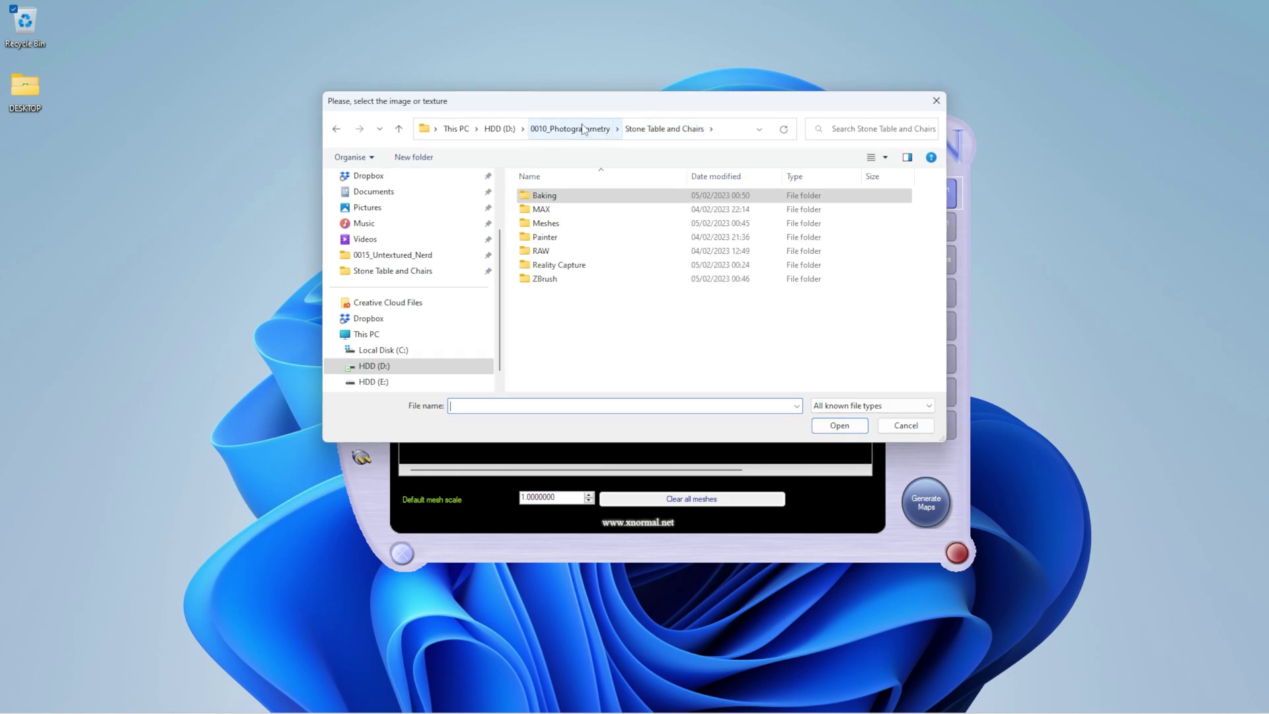
double_click(575, 265)
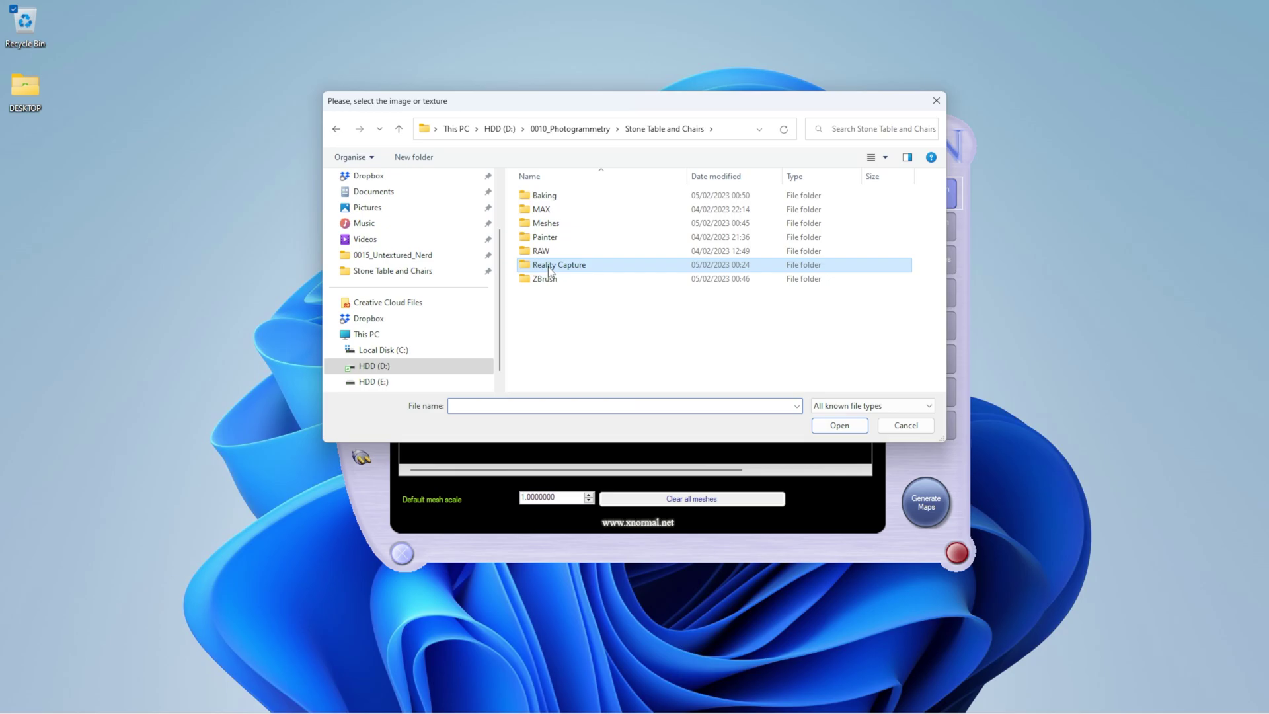
left_click(648, 227)
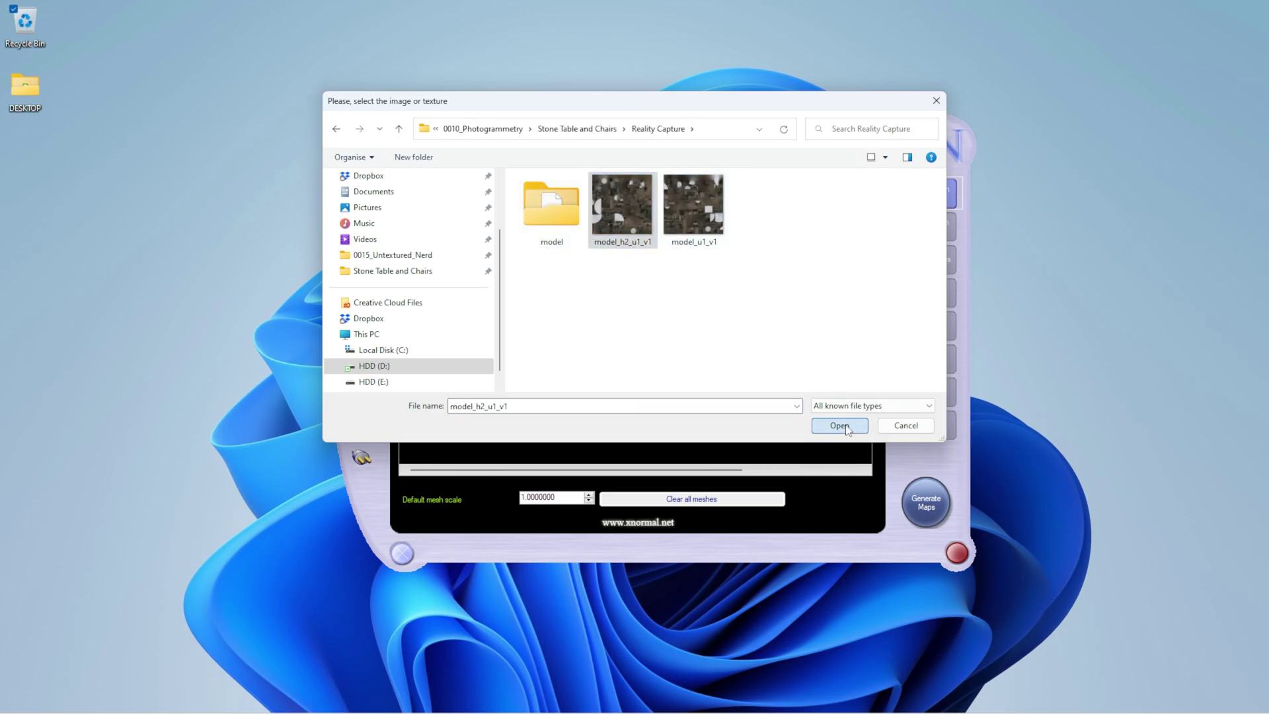
left_click(859, 425)
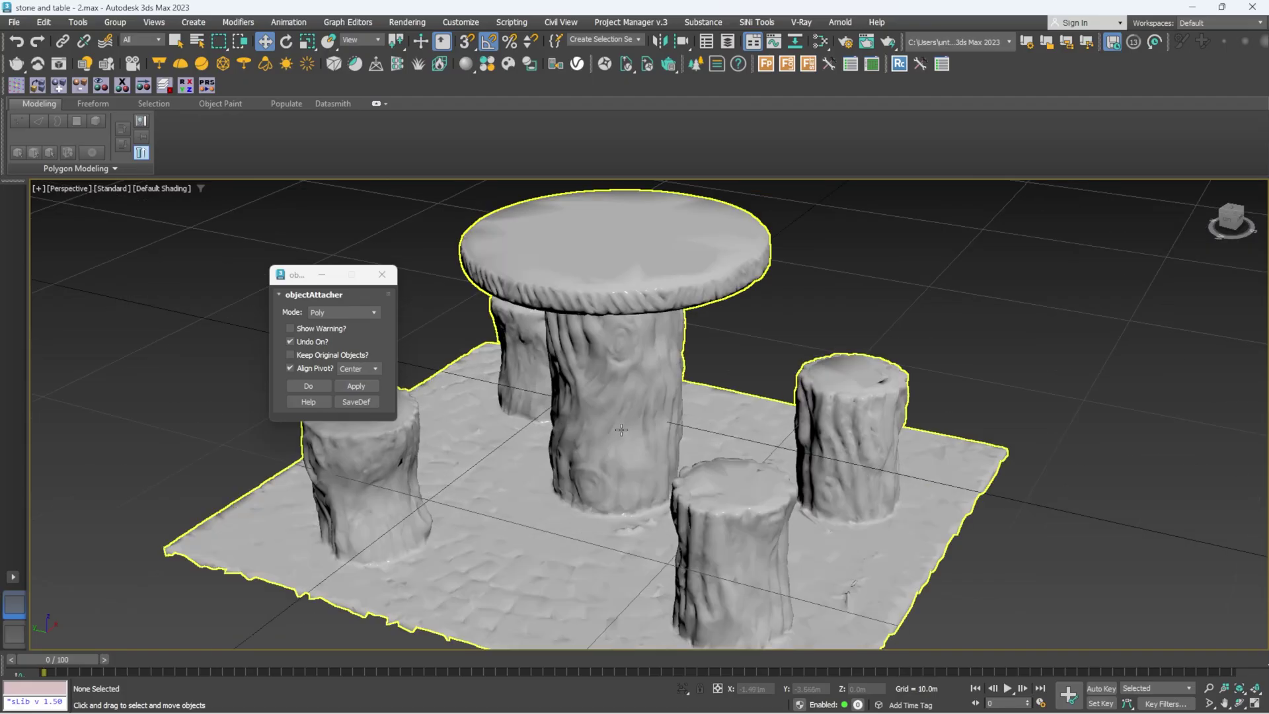
- In 3ds Max, select the table and stools model and bring up its Painter material in the Slate Material Editor
scroll(621, 430, "down", 5)
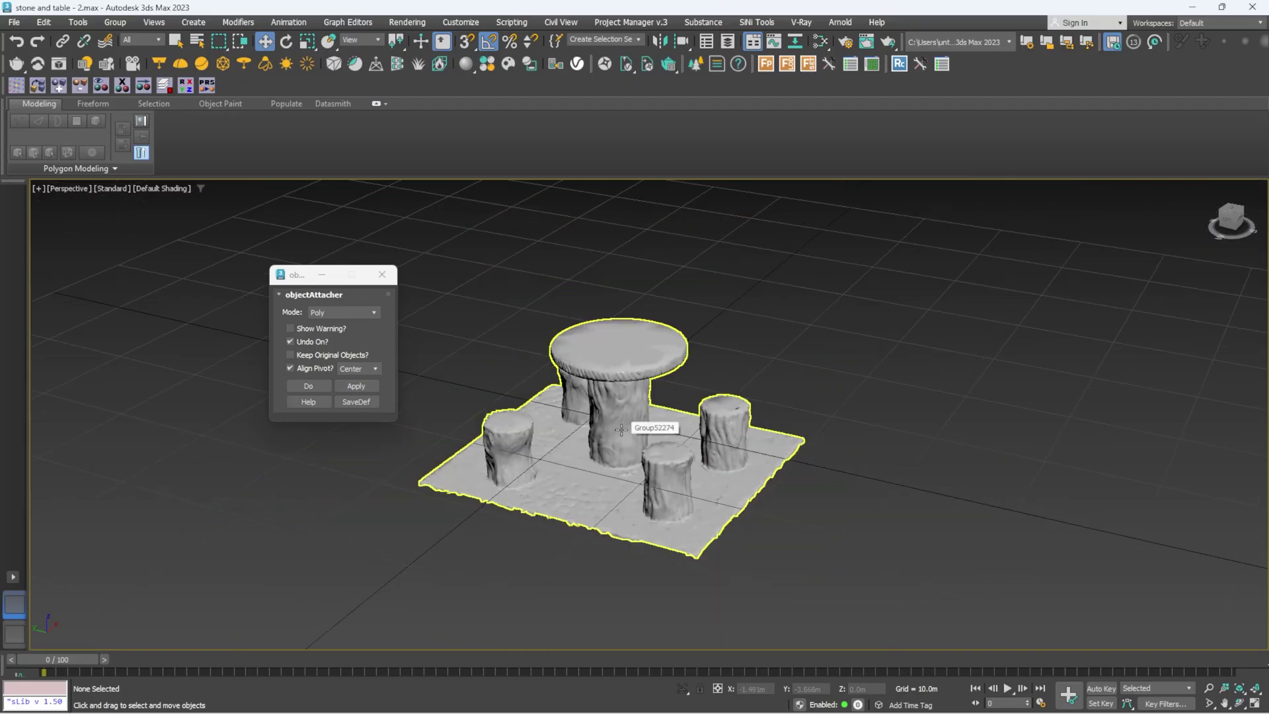
scroll(621, 430, "up", 5)
left_click(628, 410)
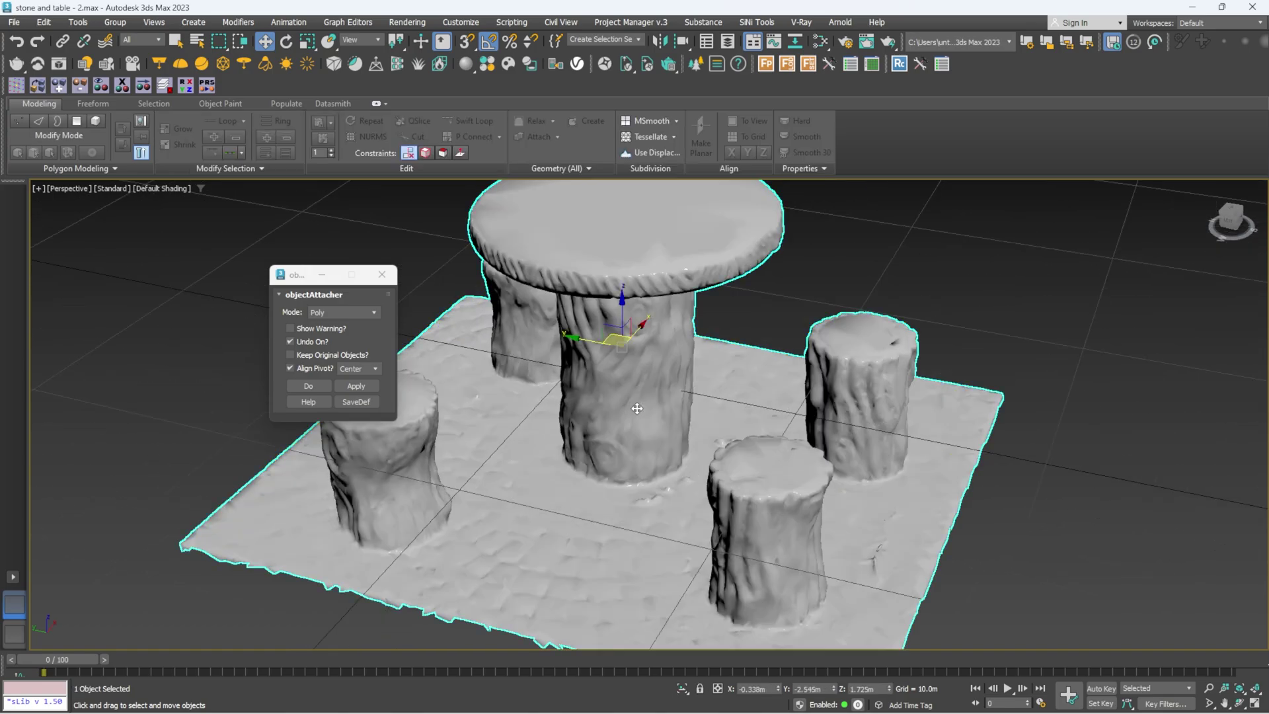
key("m")
left_click_drag(640, 365, 617, 186)
scroll(516, 324, "up", 4)
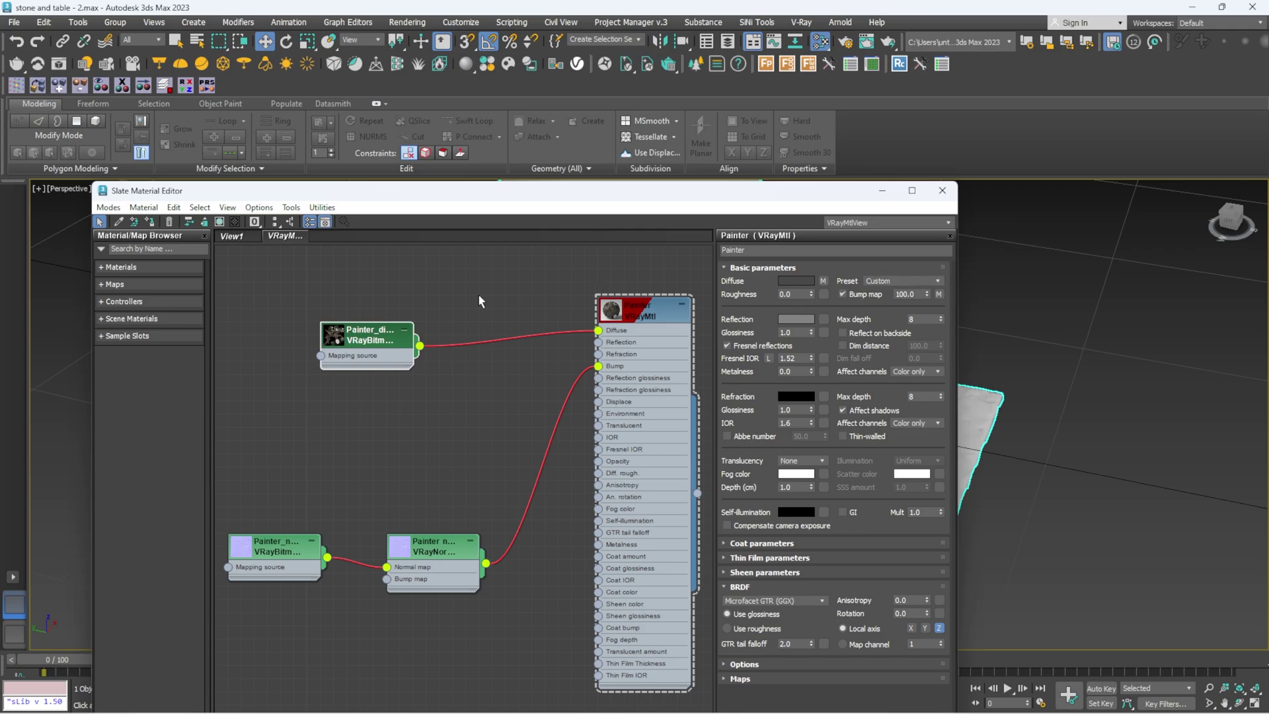
- Preview the baked mesh2_baseTexBaked.png image used by the Painter material's diffuse bitmap, checking it up close
double_click(368, 335)
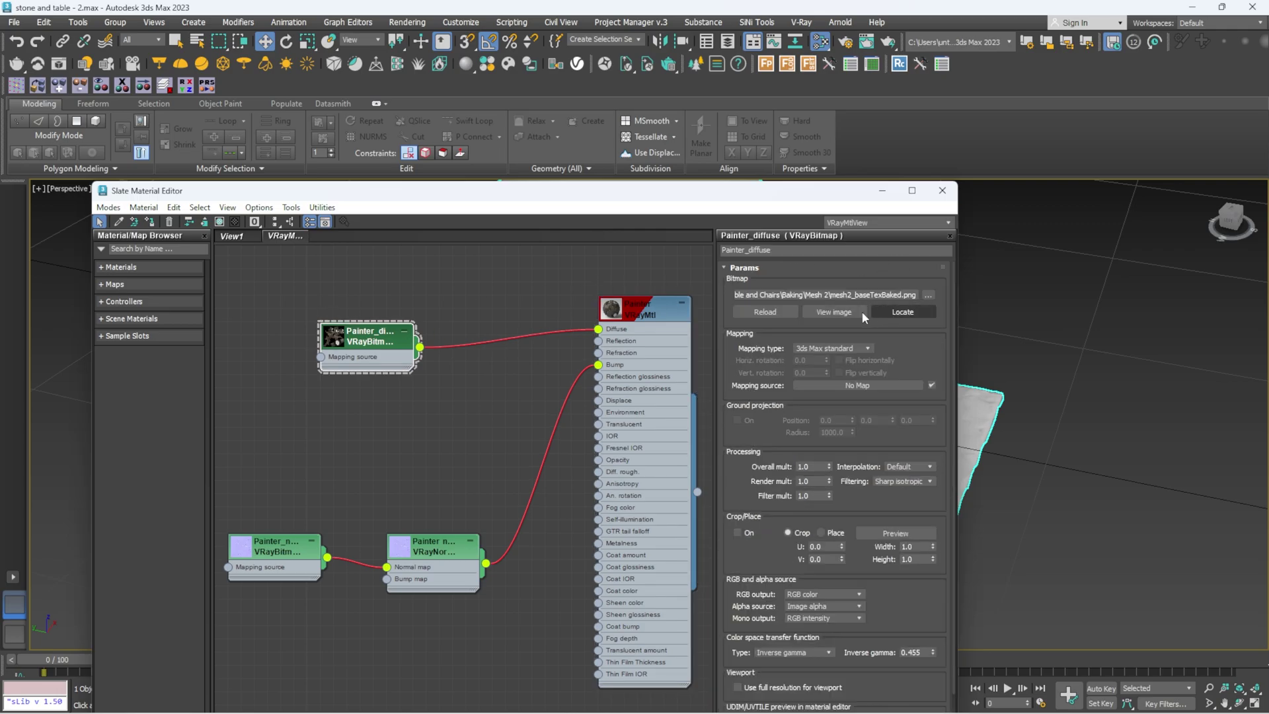
left_click(834, 312)
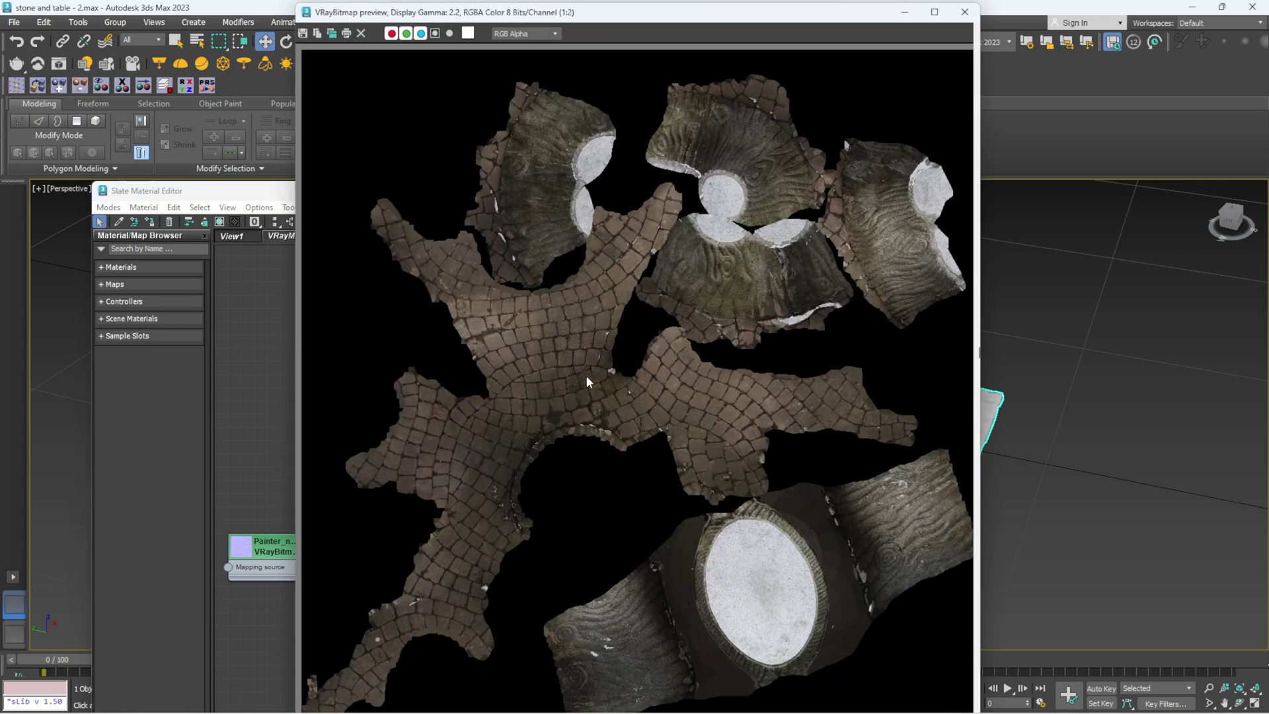
scroll(586, 375, "up", 3)
scroll(585, 365, "down", 5)
key("Escape")
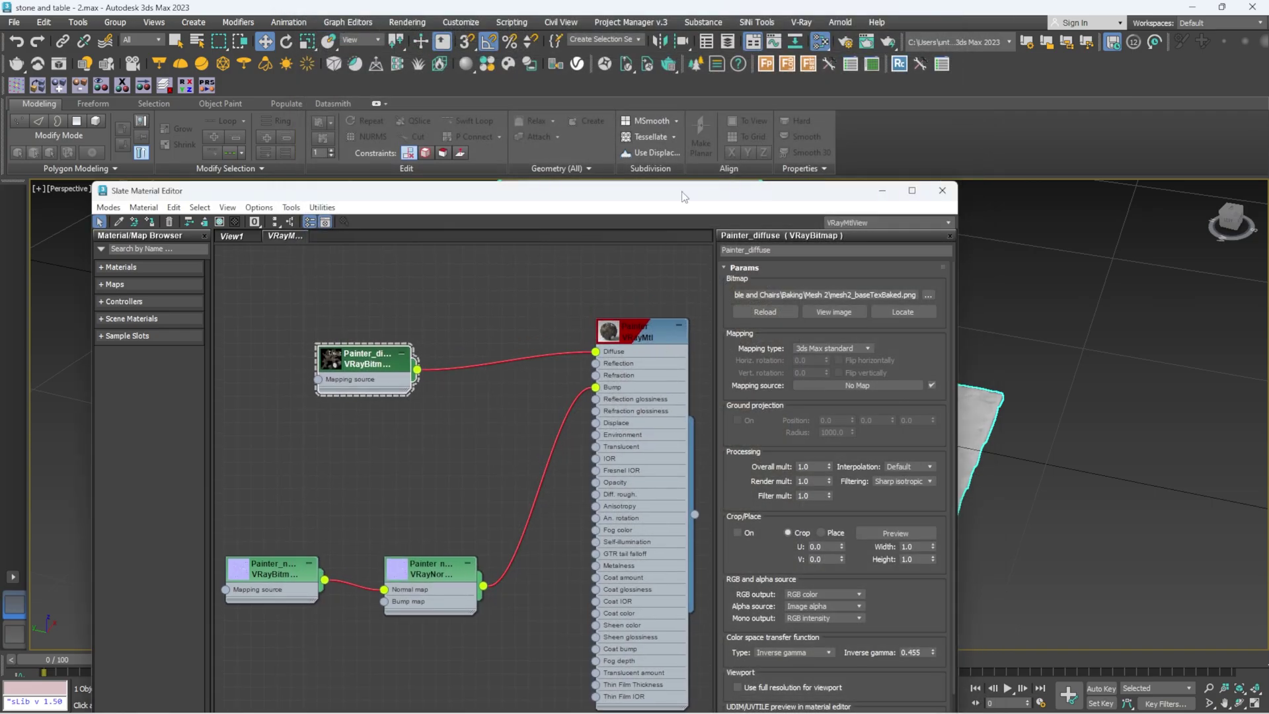
- Show the Painter material shaded in the viewport and close the Slate Material Editor
left_click_drag(713, 200, 787, 412)
double_click(731, 550)
left_click(232, 436)
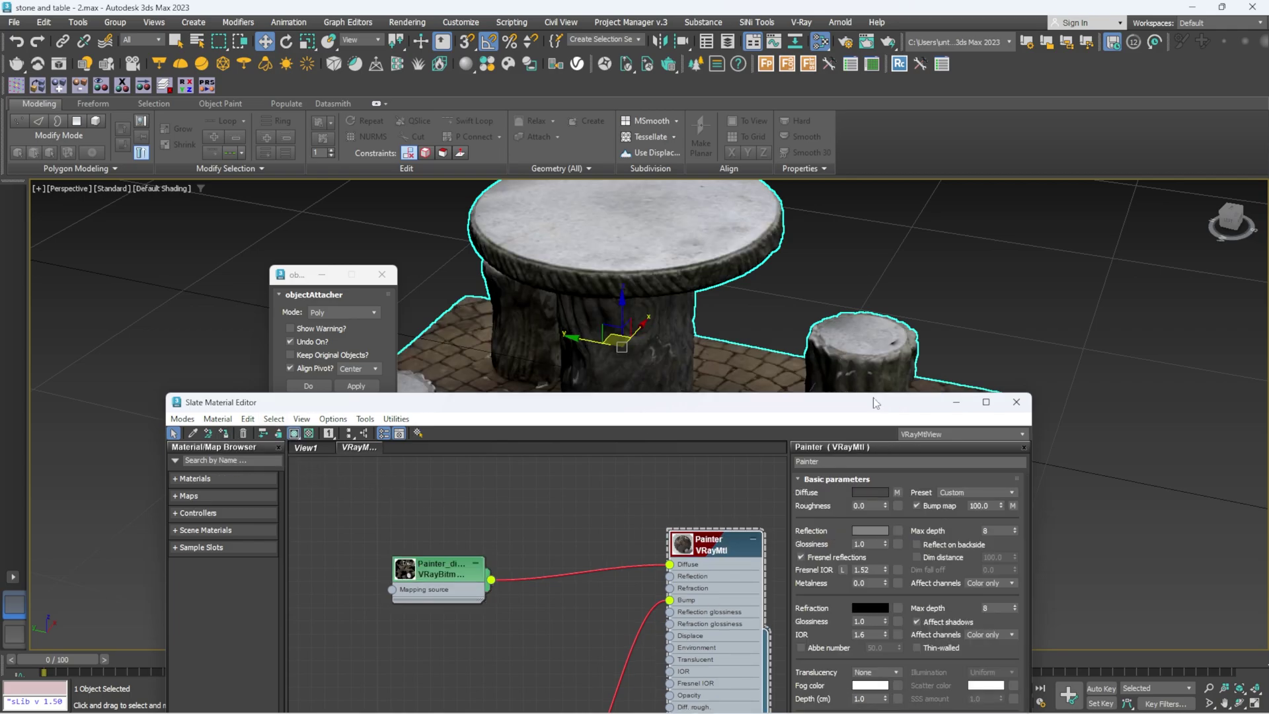
left_click(1016, 401)
- Examine the baked textures on the table, stools and paving up close and from several angles
scroll(688, 397, "down", 5)
scroll(718, 381, "up", 10)
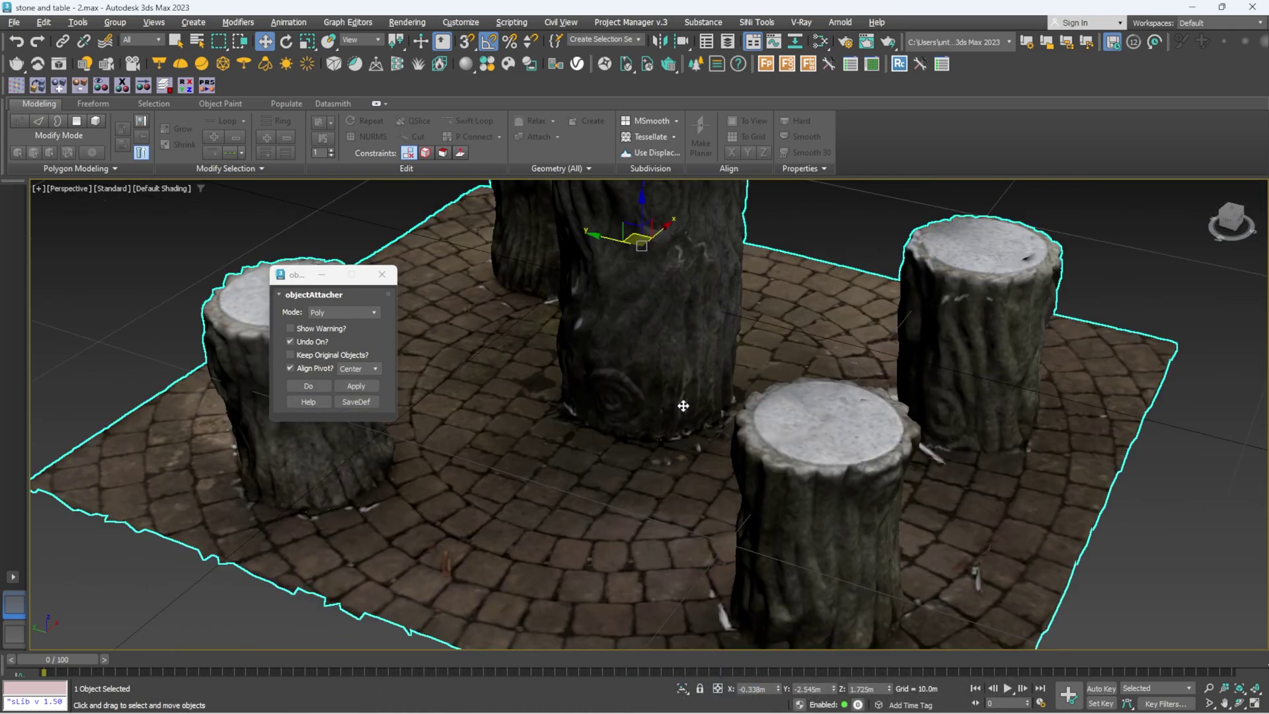
scroll(718, 381, "down", 5)
middle_click_drag(718, 381, 759, 368, "alt")
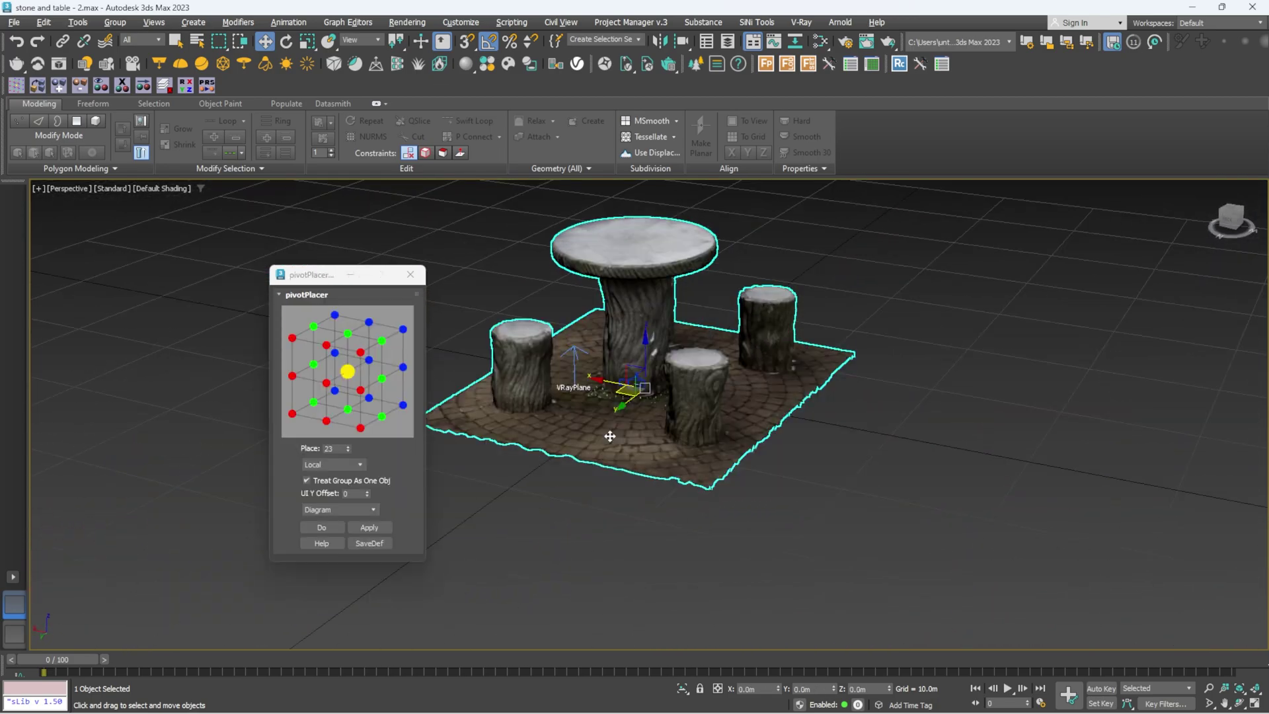
scroll(627, 399, "up", 3)
middle_click_drag(627, 399, 757, 388, "alt")
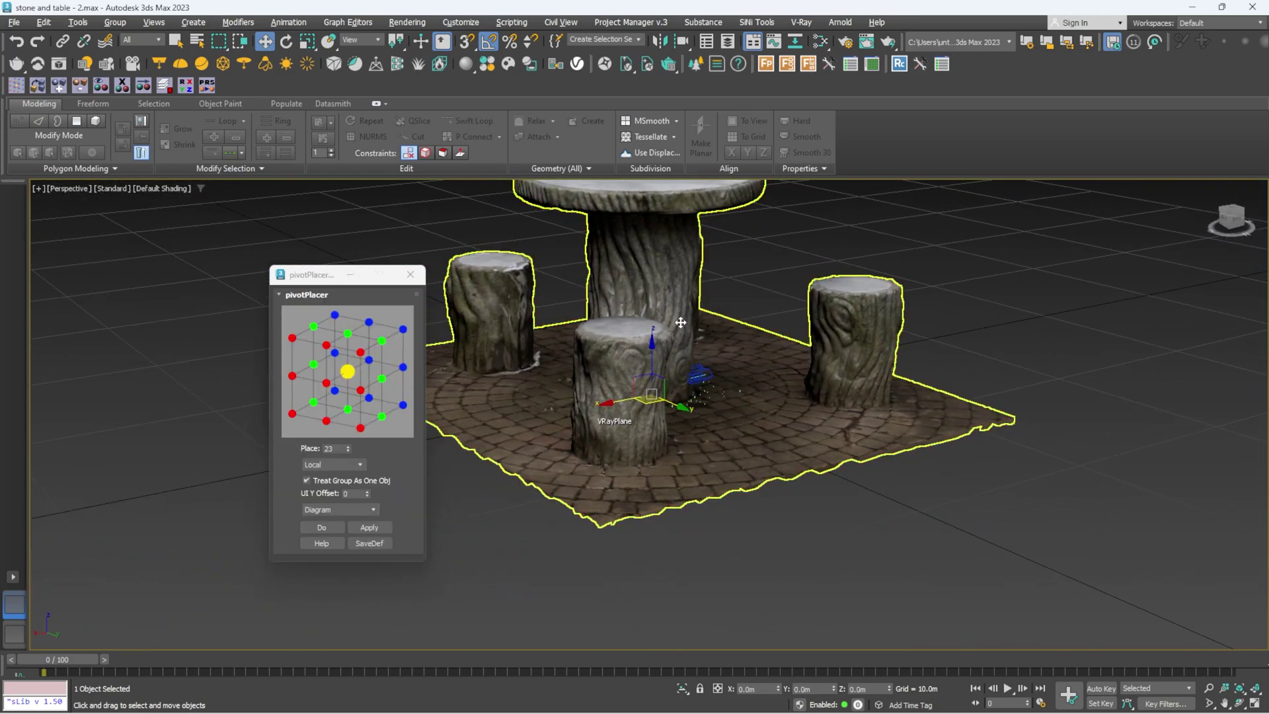
scroll(757, 388, "up", 3)
scroll(757, 388, "up", 2)
scroll(702, 330, "down", 5)
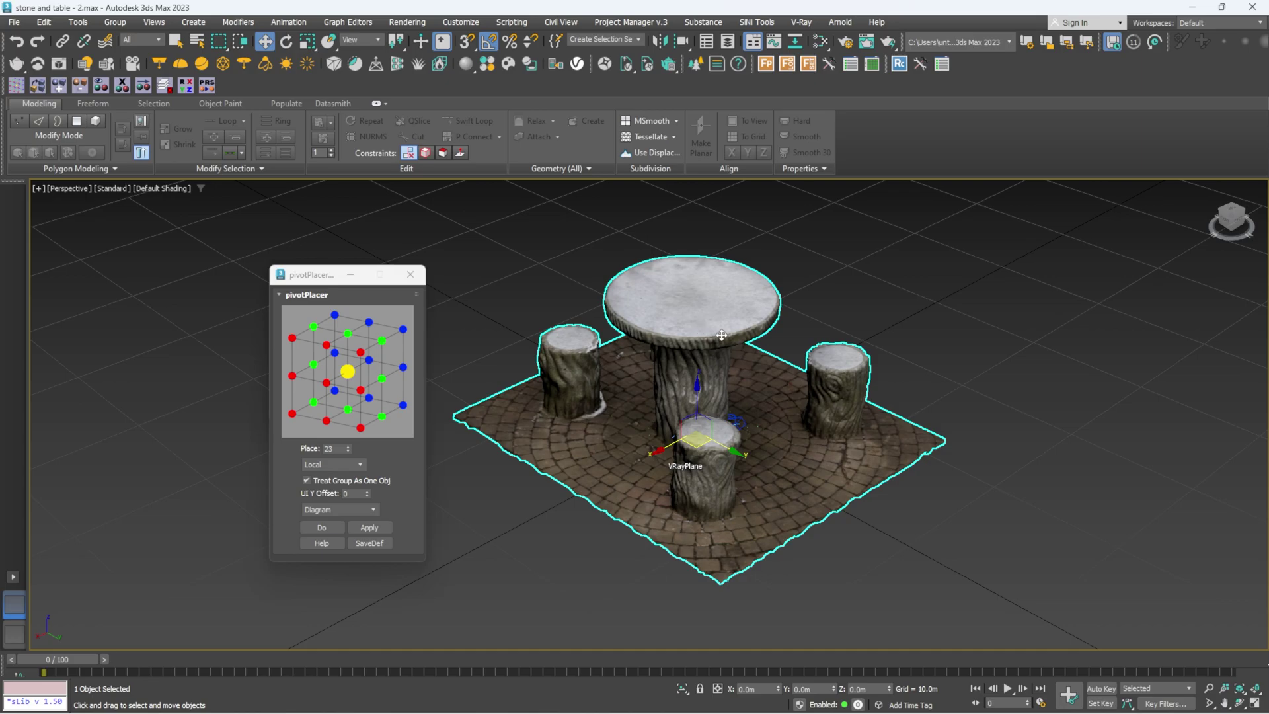
middle_click_drag(734, 361, 1017, 465, "alt")
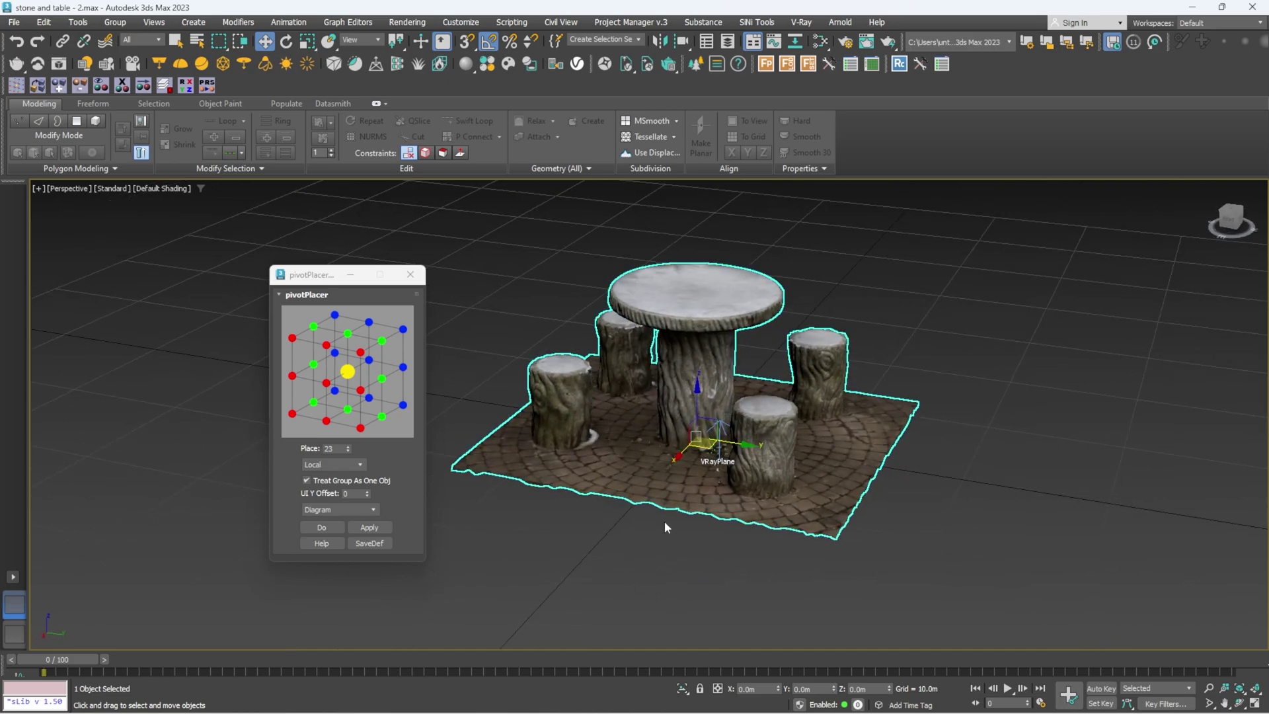
key("r")
left_click_drag(698, 433, 414, 608)
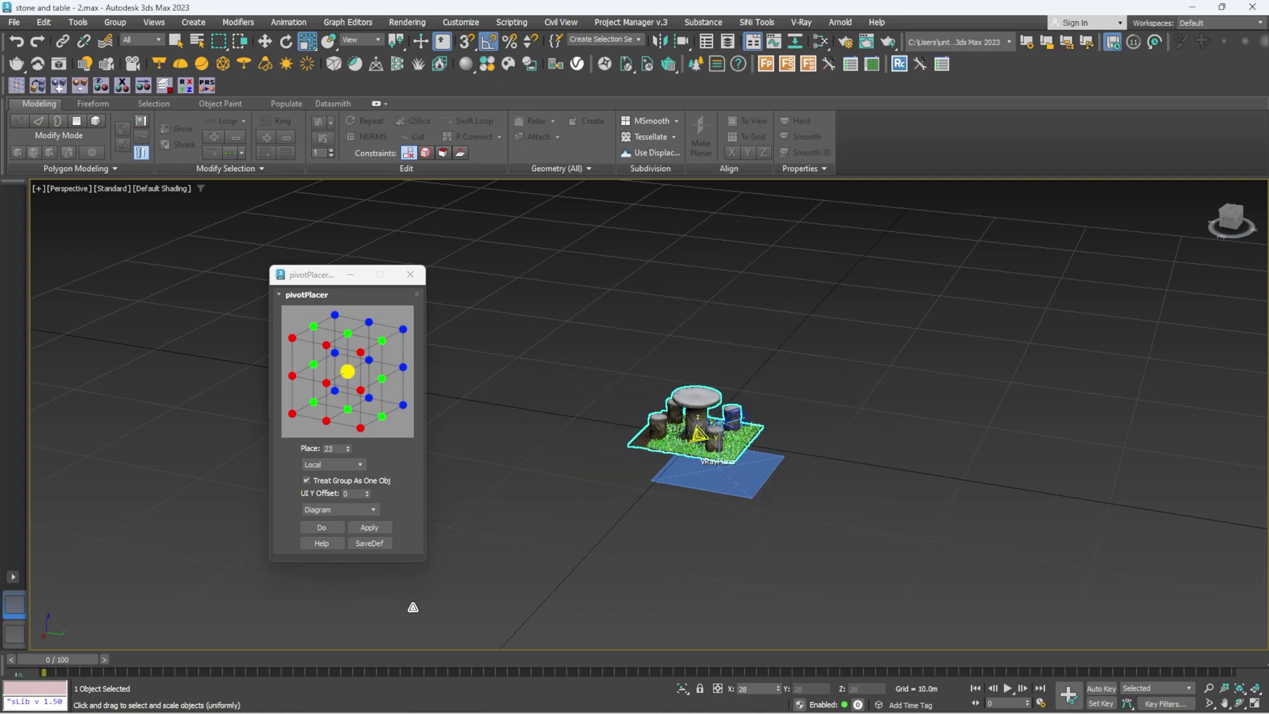
key("ctrl+z")
- Scale the table and stools model down uniformly until its paved base fits the rectangular border in the grass
left_click_drag(717, 400, 631, 527)
key("z")
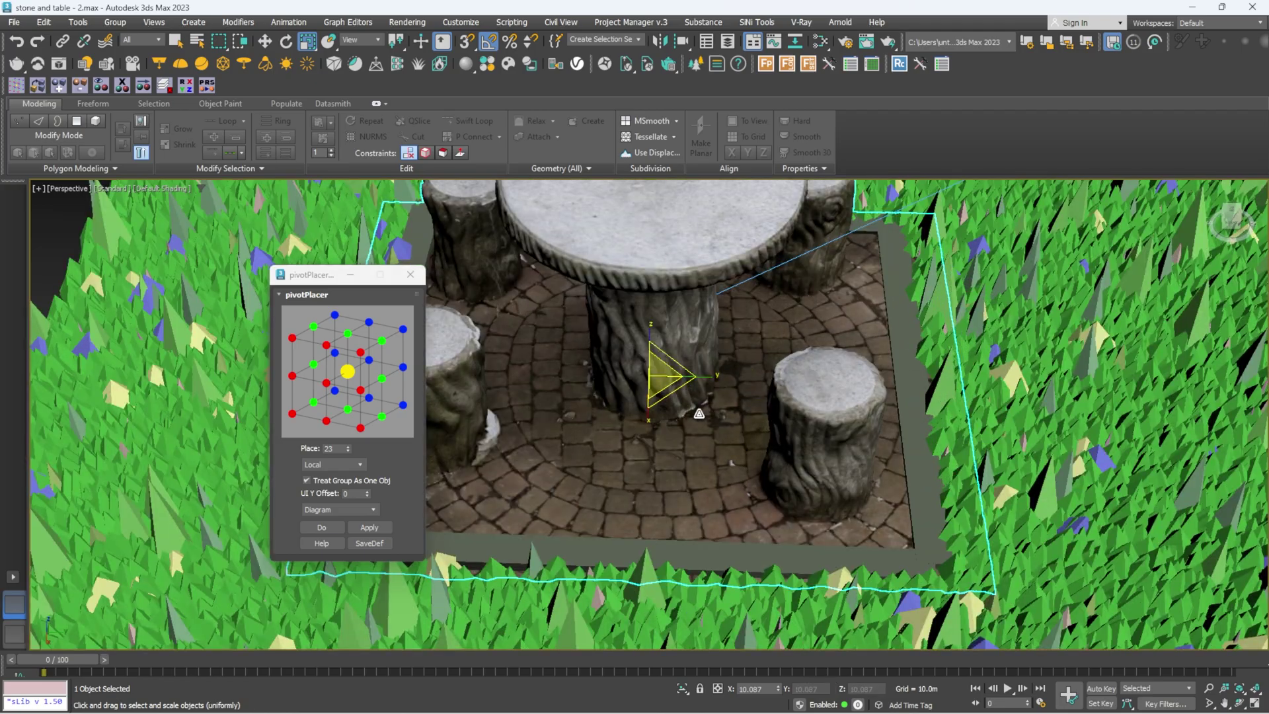
left_click_drag(663, 383, 609, 393)
scroll(609, 392, "down", 3)
middle_click_drag(609, 392, 827, 363, "alt")
scroll(827, 363, "up", 1)
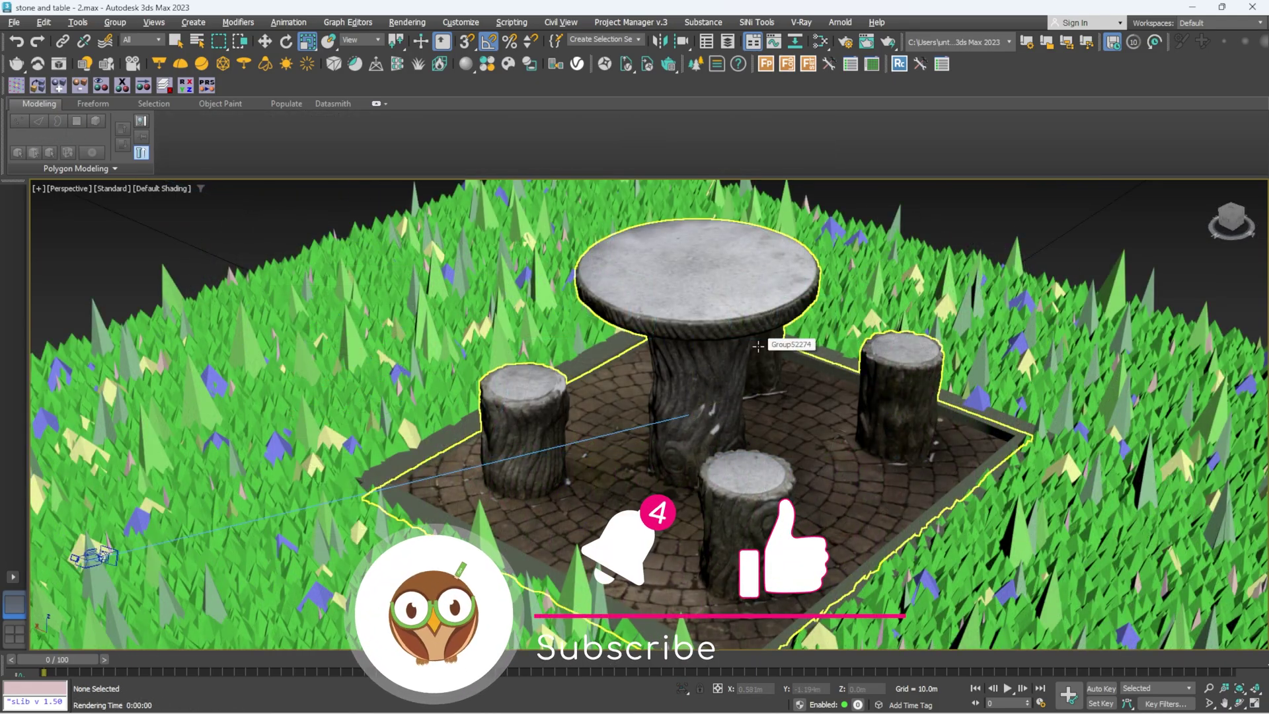
- Render the grass scene with V-Ray and enlarge the frame buffer to full screen
key("alt+w")
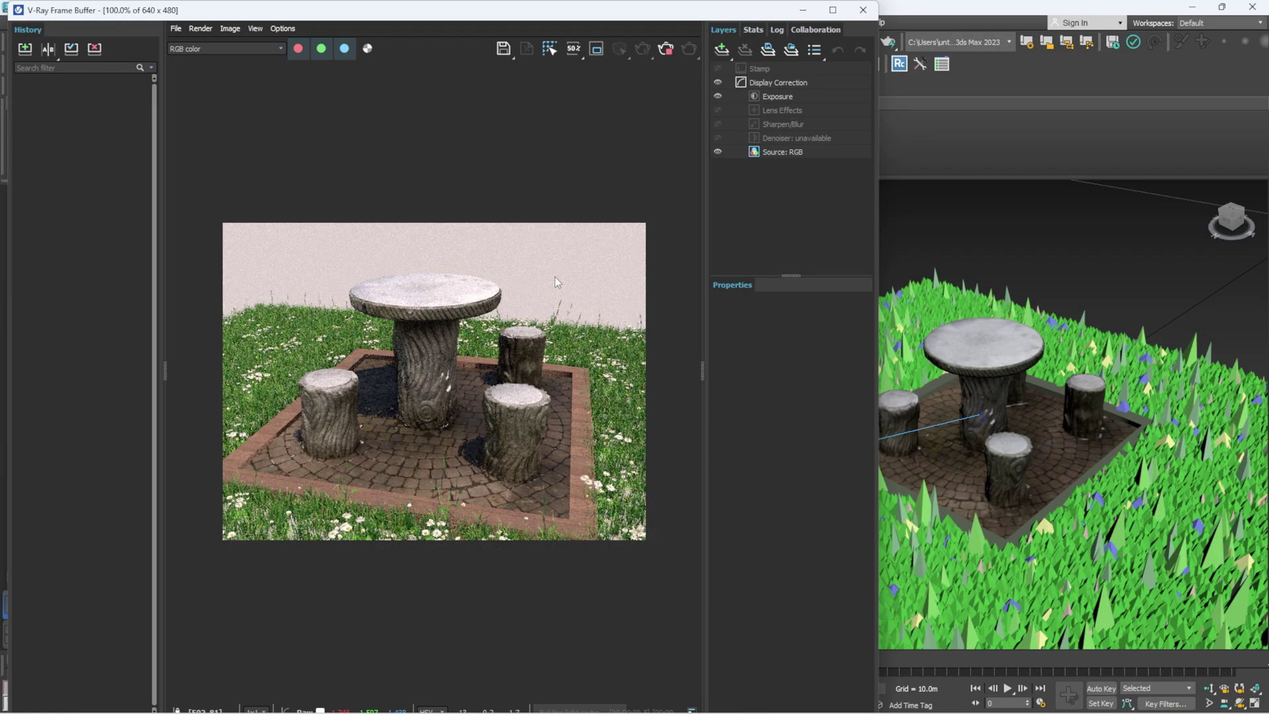
left_click(833, 10)
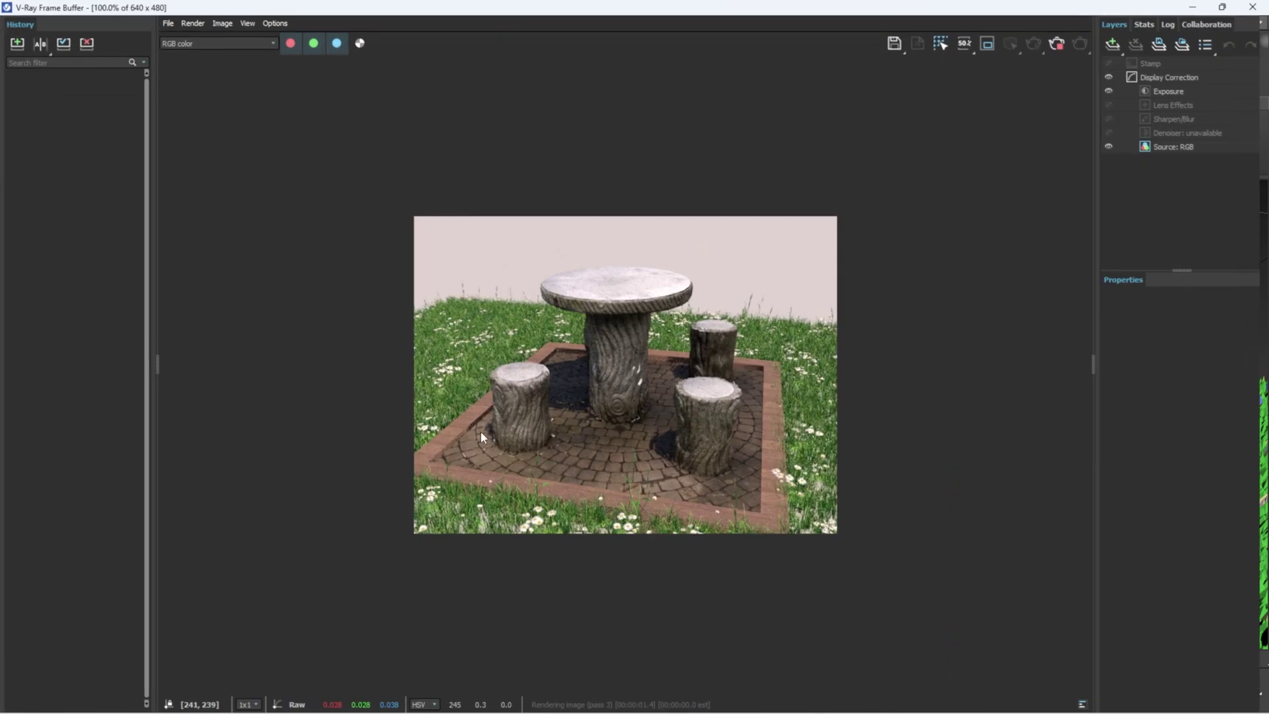
- Examine the rendered table, stools, paving and surrounding grass at 100% and 200% magnification
scroll(624, 392, "up", 1)
scroll(624, 392, "down", 1)
scroll(624, 392, "up", 1)
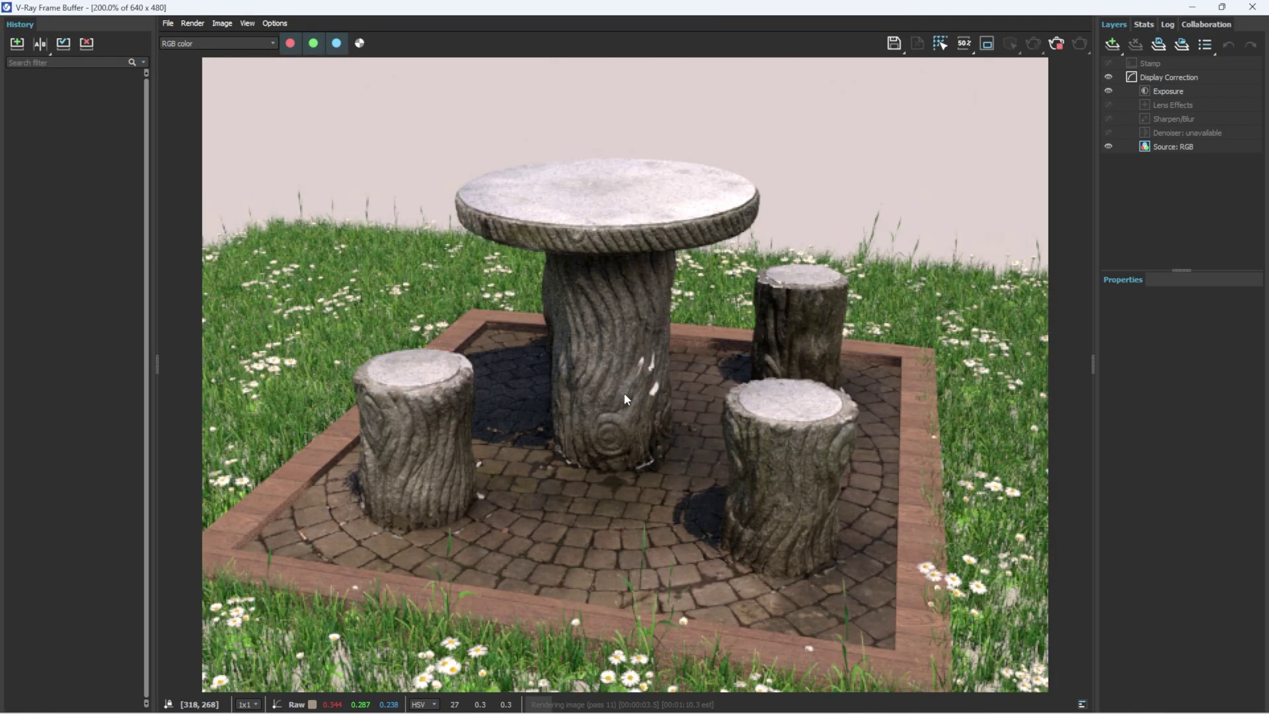
scroll(561, 414, "down", 1)
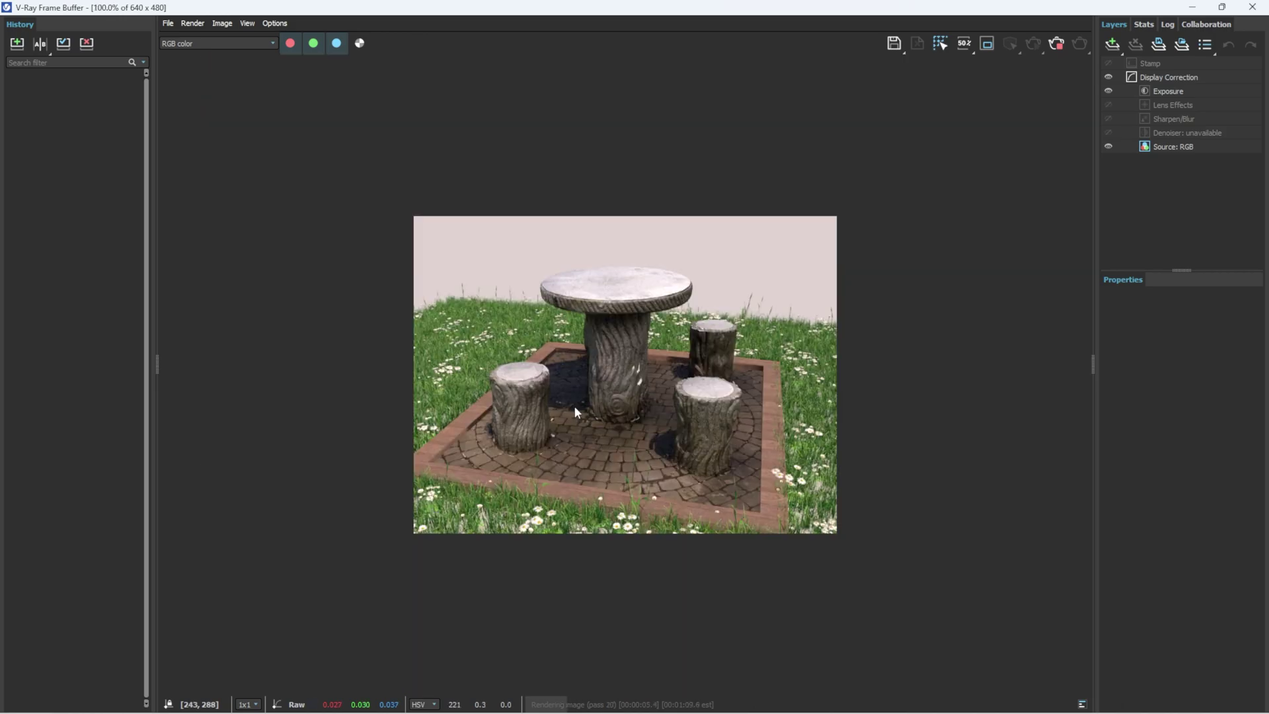
scroll(575, 406, "up", 1)
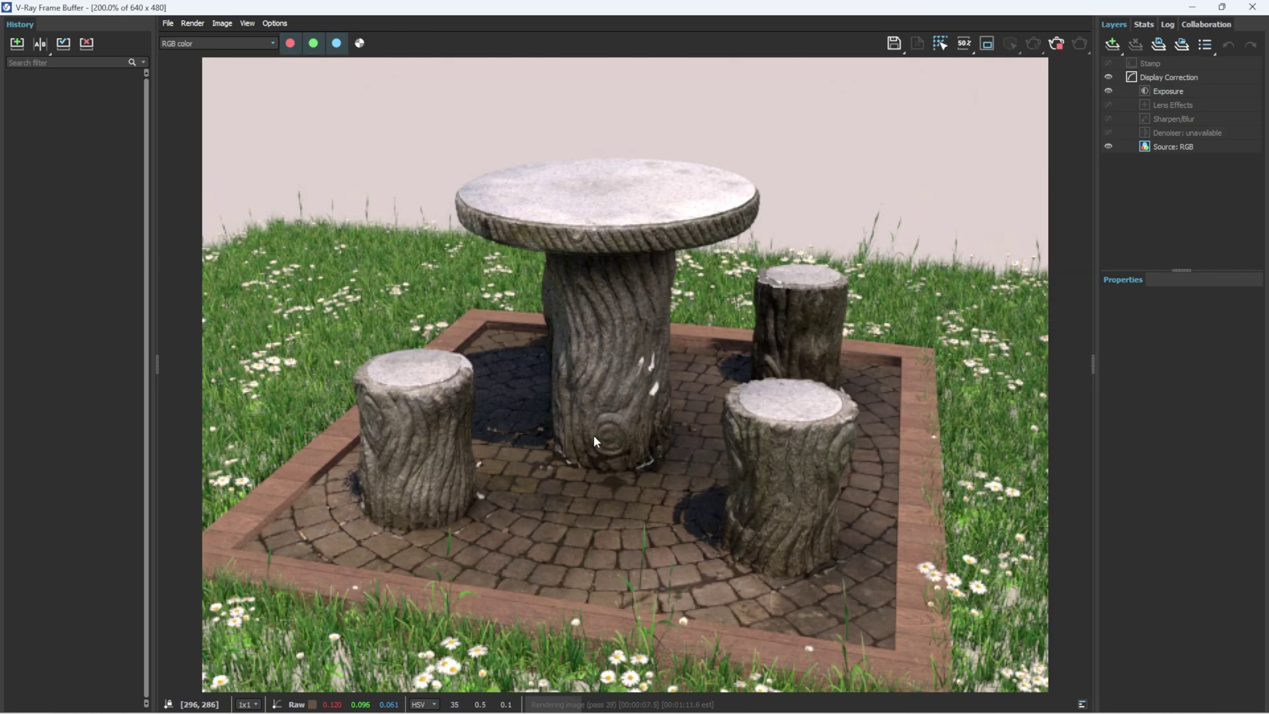
scroll(597, 442, "down", 1)
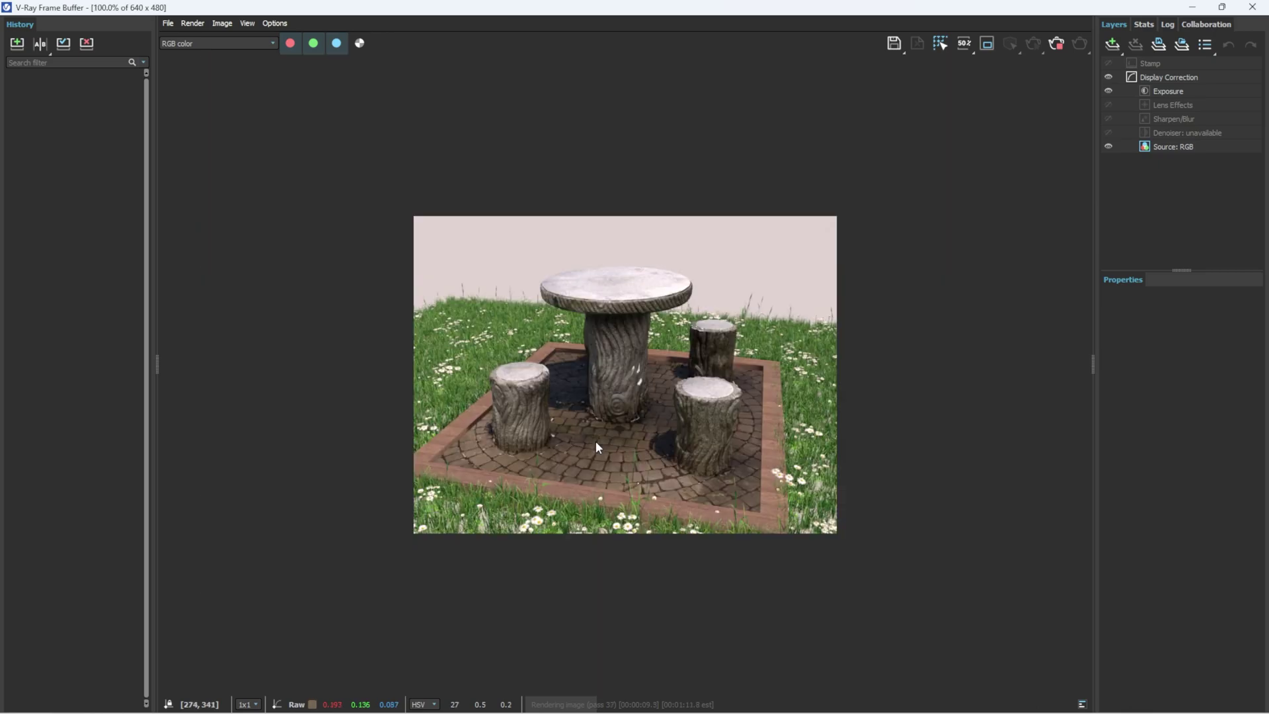
scroll(622, 302, "up", 1)
scroll(622, 302, "down", 1)
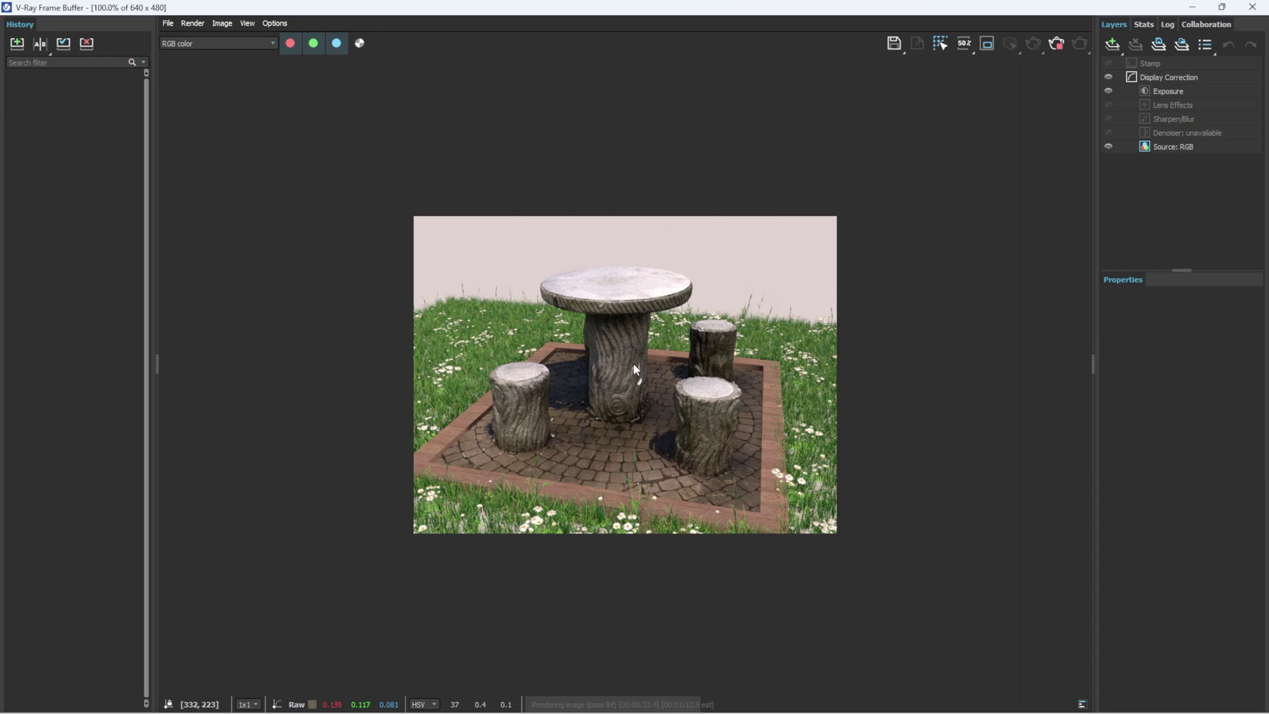
scroll(644, 359, "up", 2)
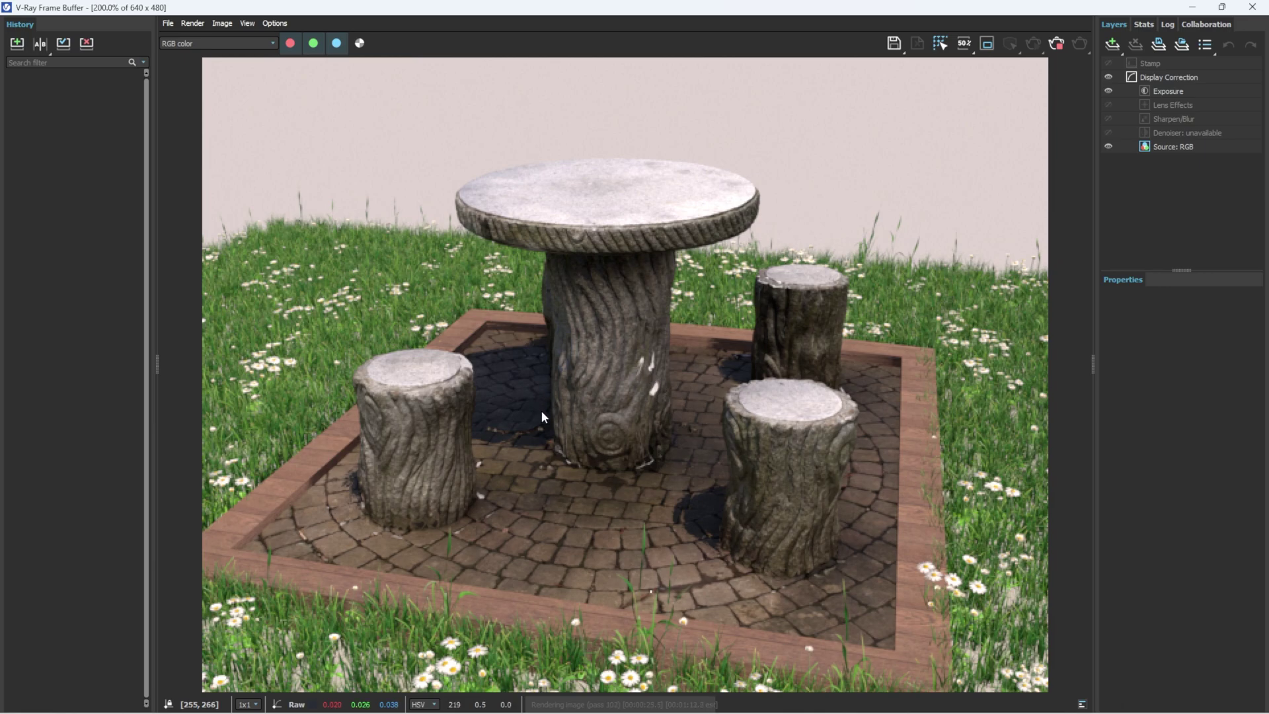